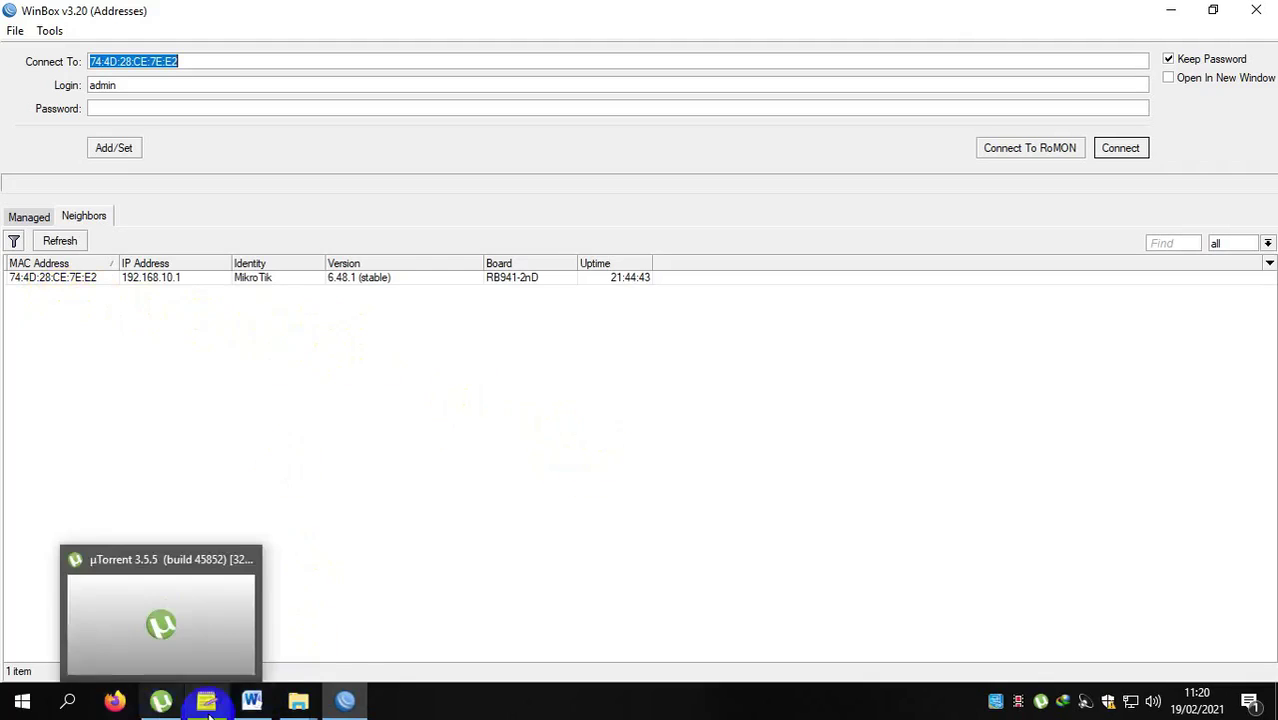
click(251, 700)
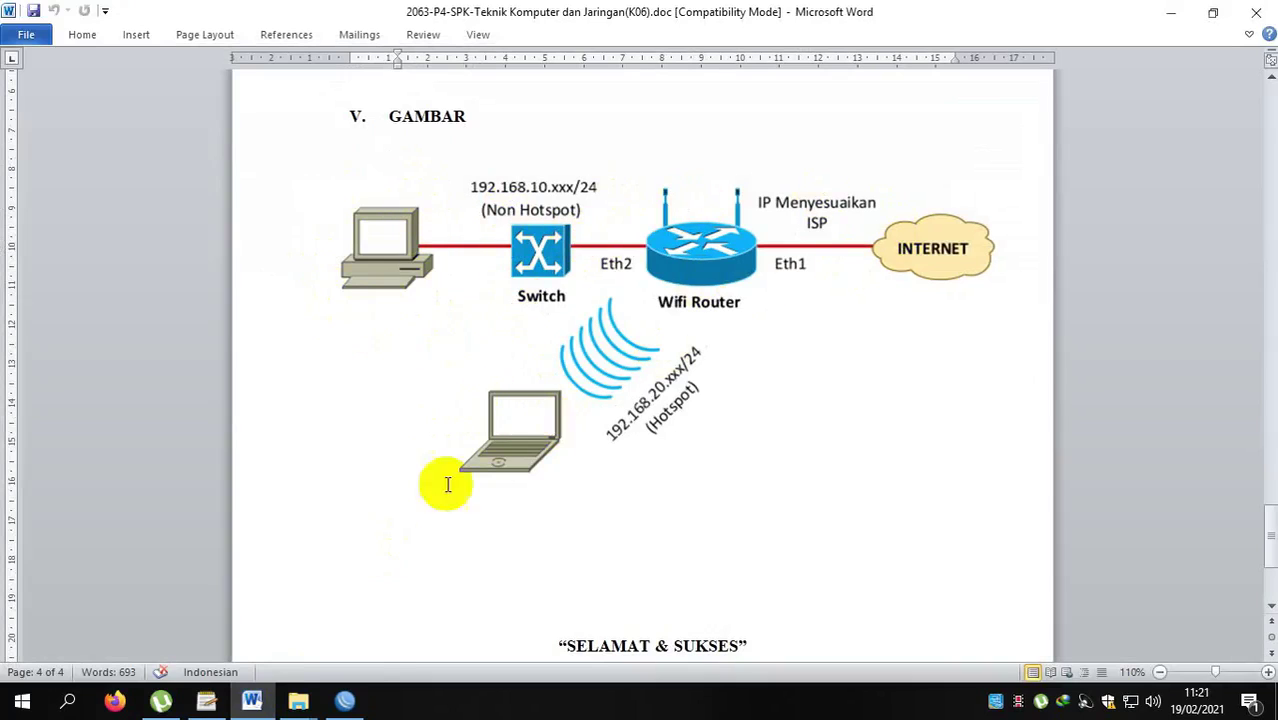
click(344, 700)
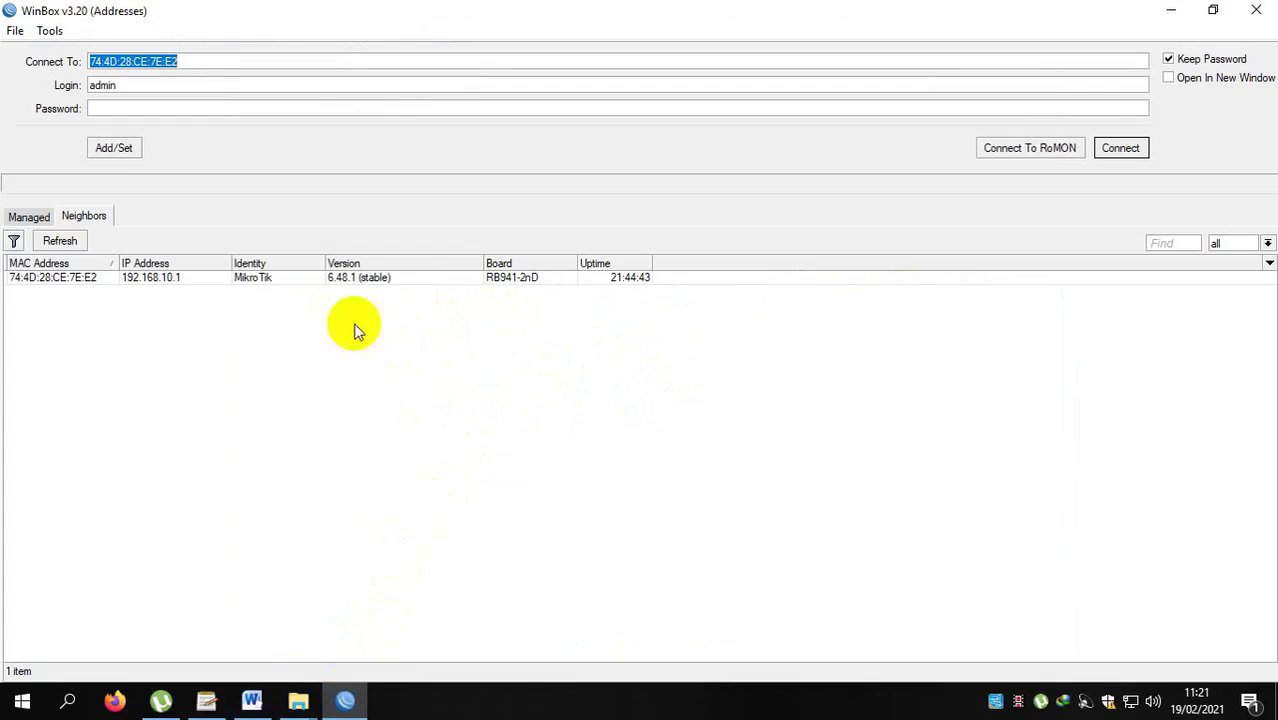
click(88, 280)
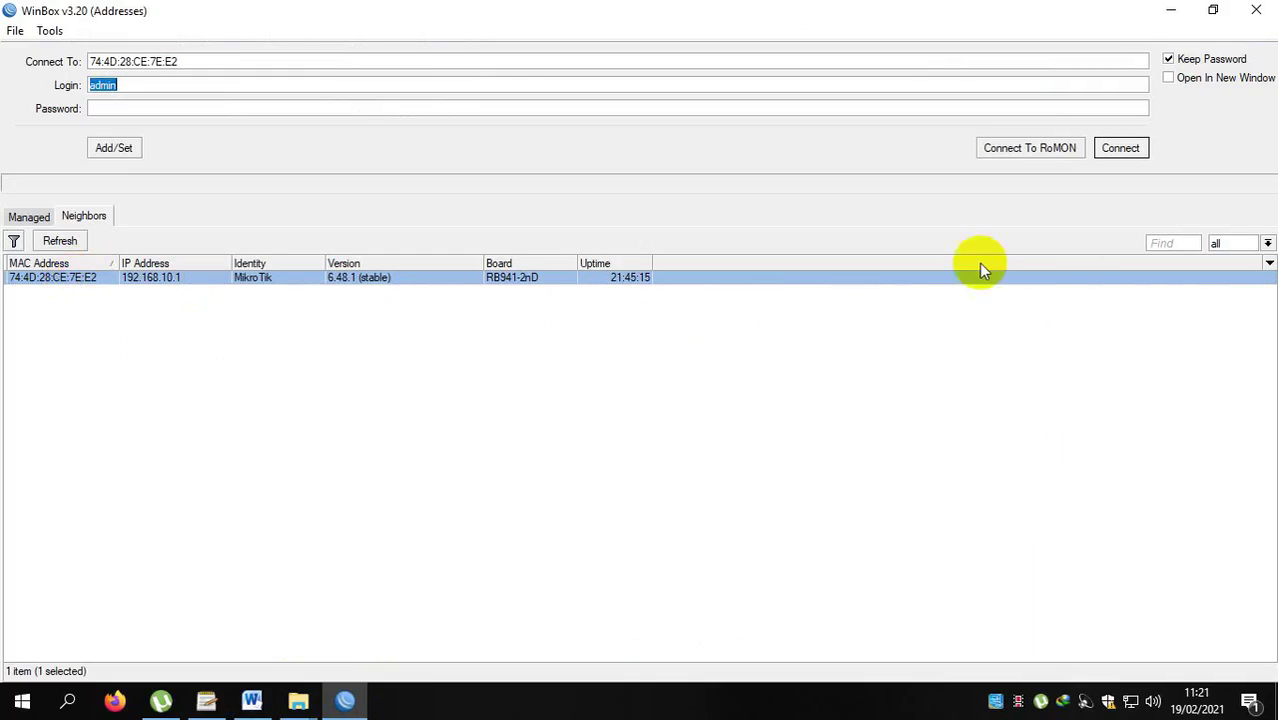
Connect to the router and open the Firewall window's empty Layer7 Protocols list.
click(1124, 149)
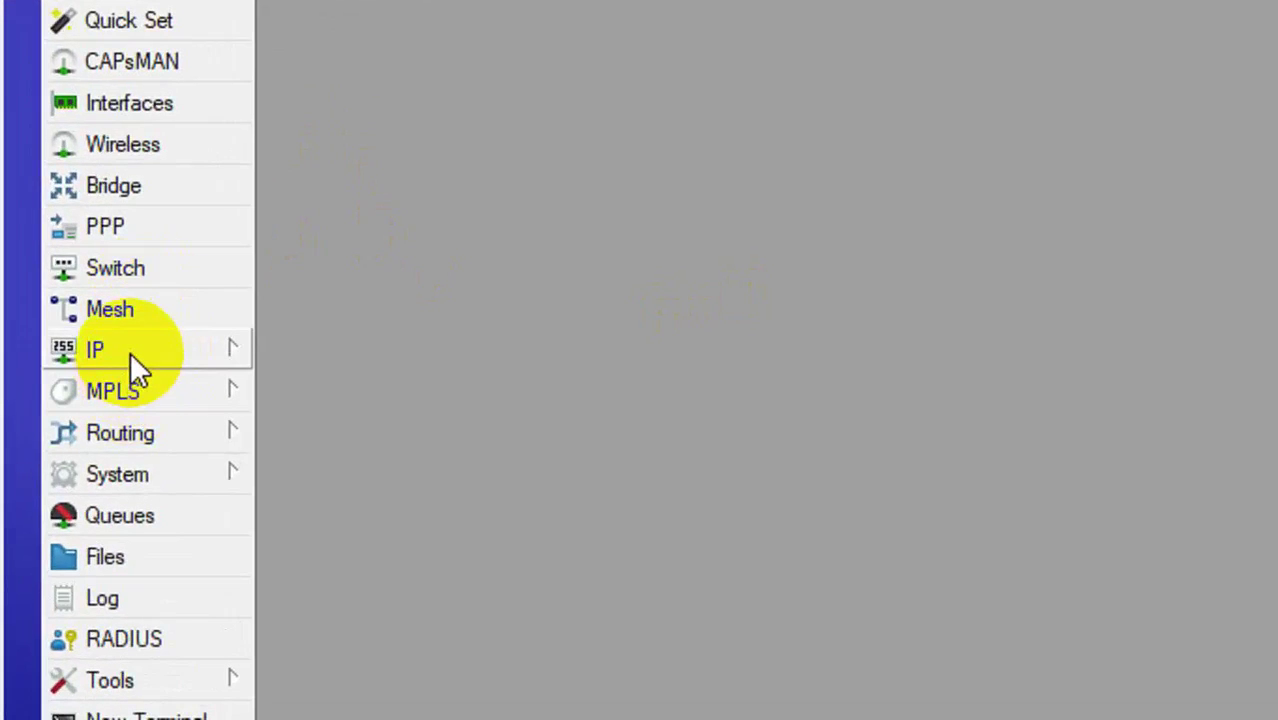
click(130, 352)
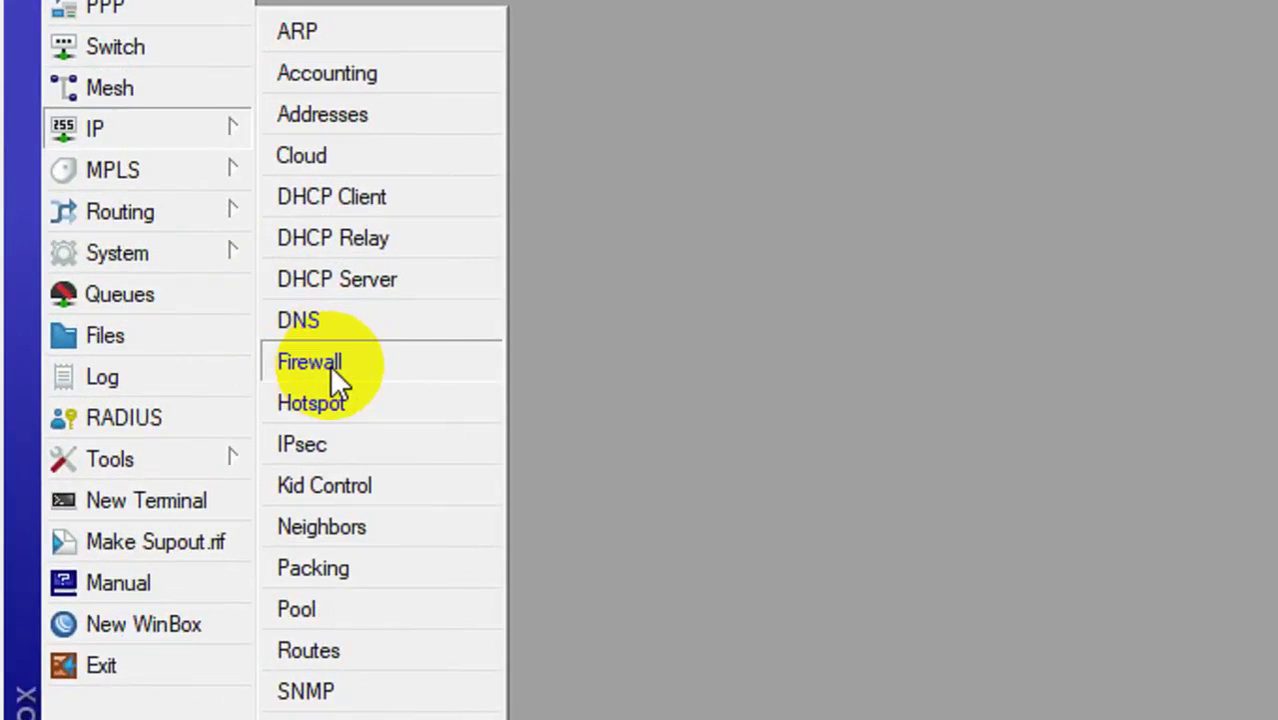
click(329, 364)
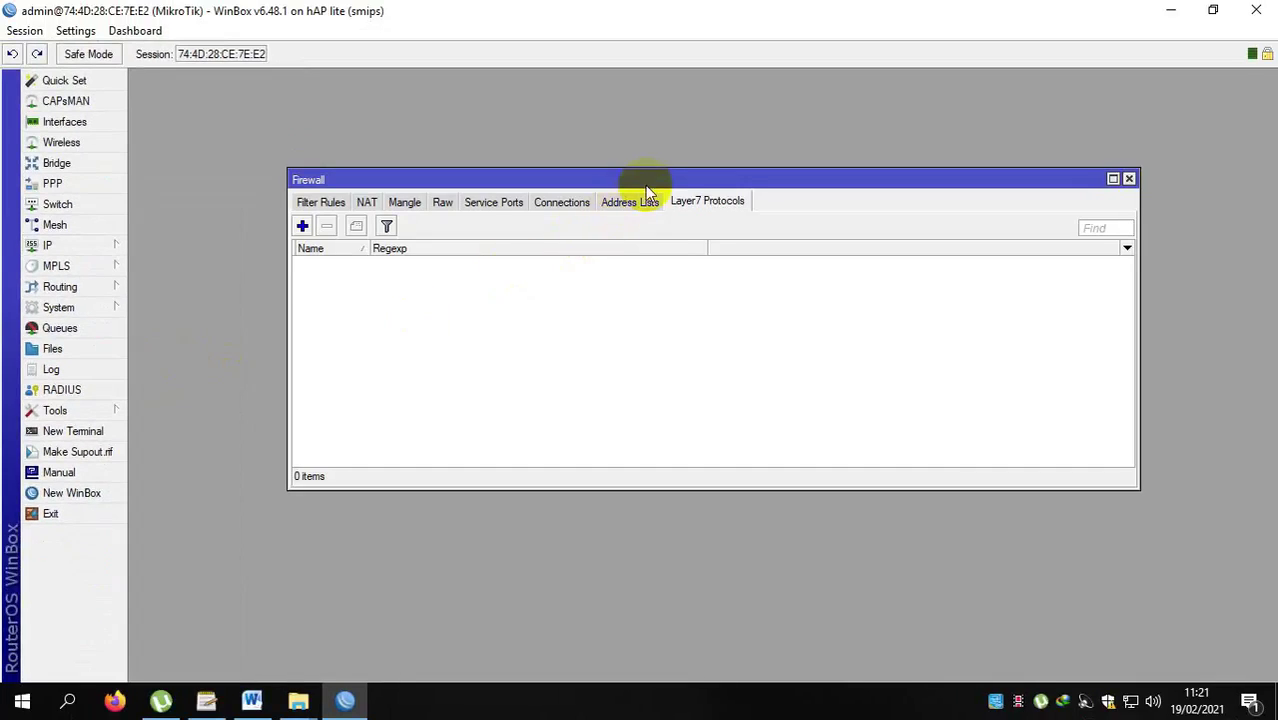
click(309, 203)
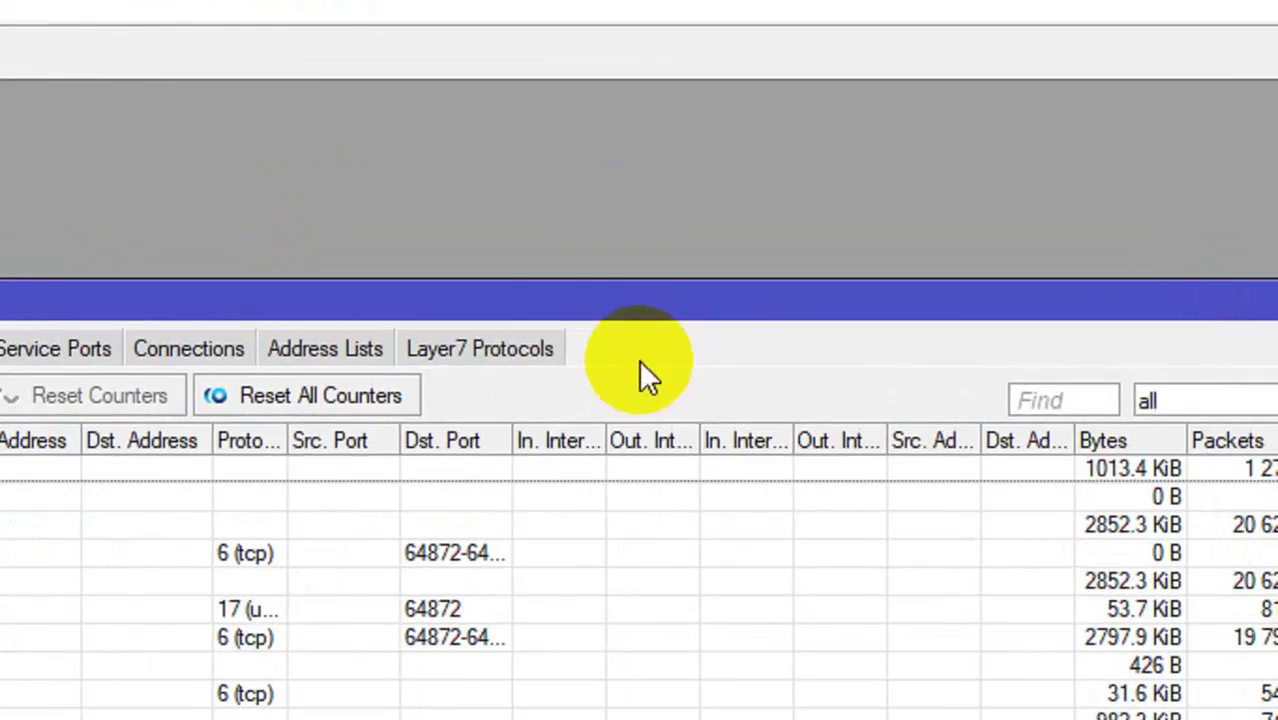
click(485, 350)
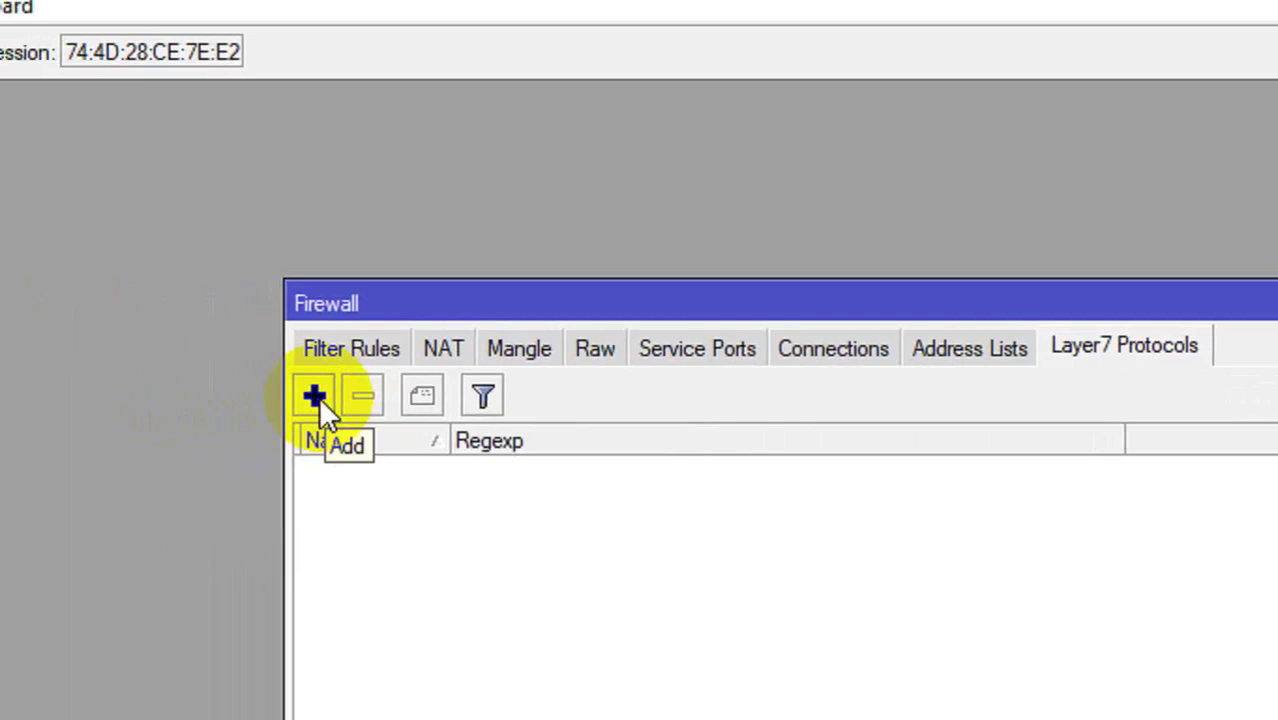
Create Layer7 protocol 'youtube' with regexp ^.+(youtube.com).*$ and save it.
click(318, 397)
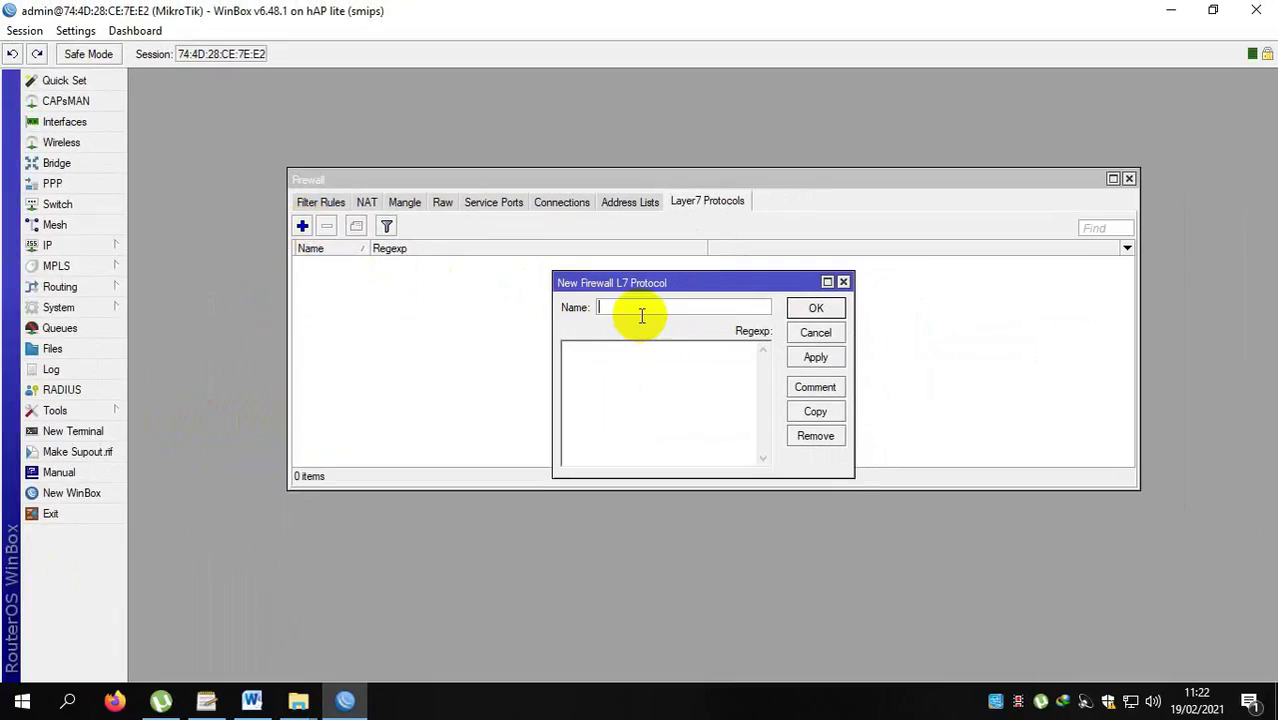
text(youtube)
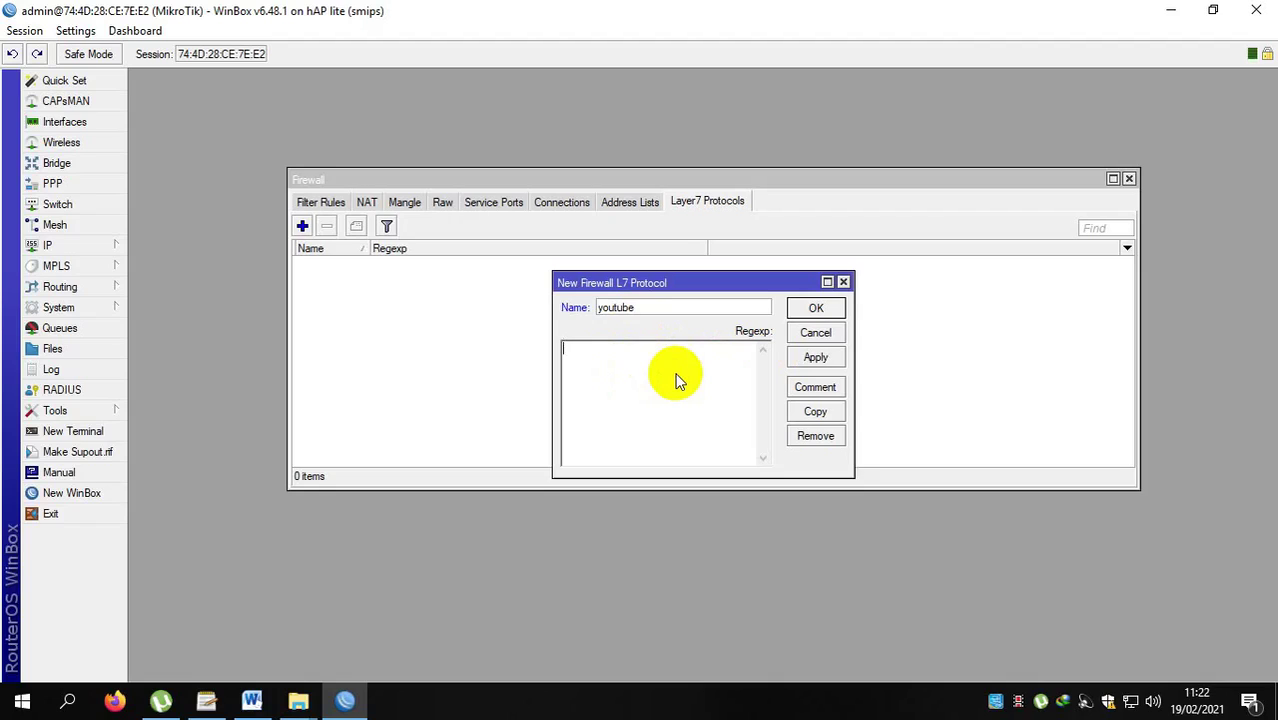
text(^.+(youtube.com).*$z)
key(BackSpace)
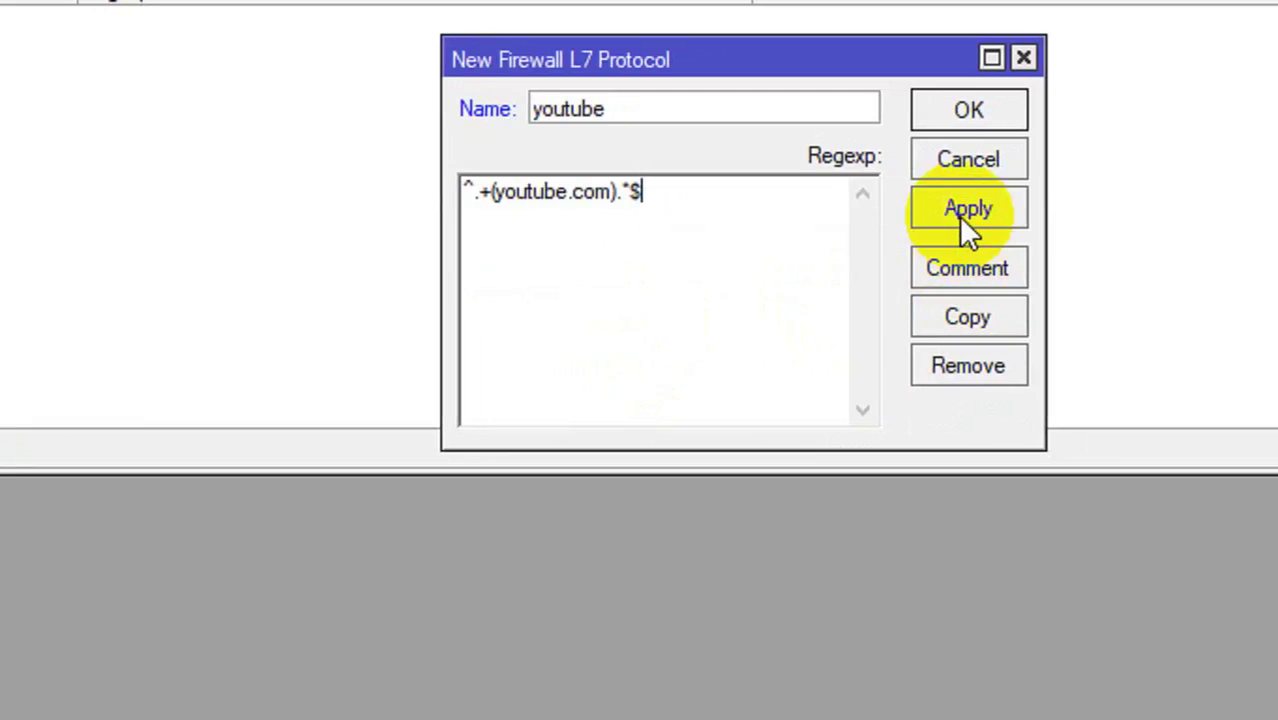
click(958, 216)
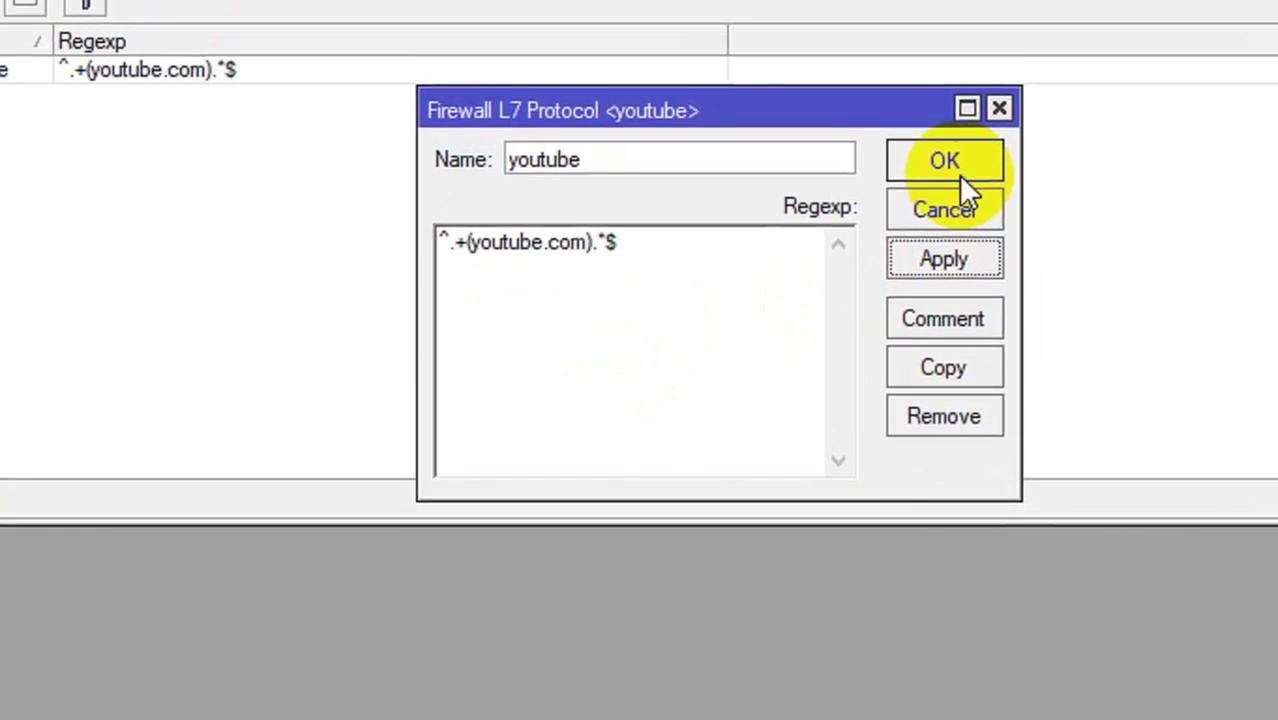
click(959, 182)
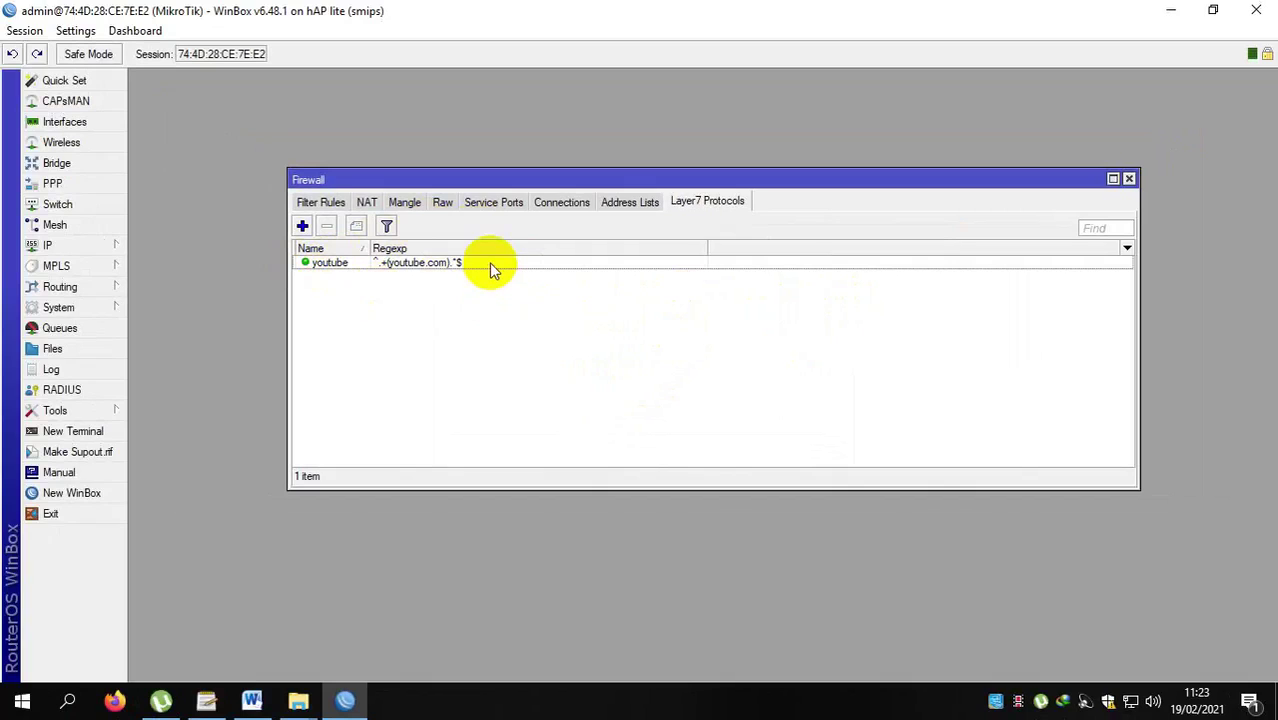
Start a new filter rule on chain forward with In. Interface ether2-Lokal.
click(320, 203)
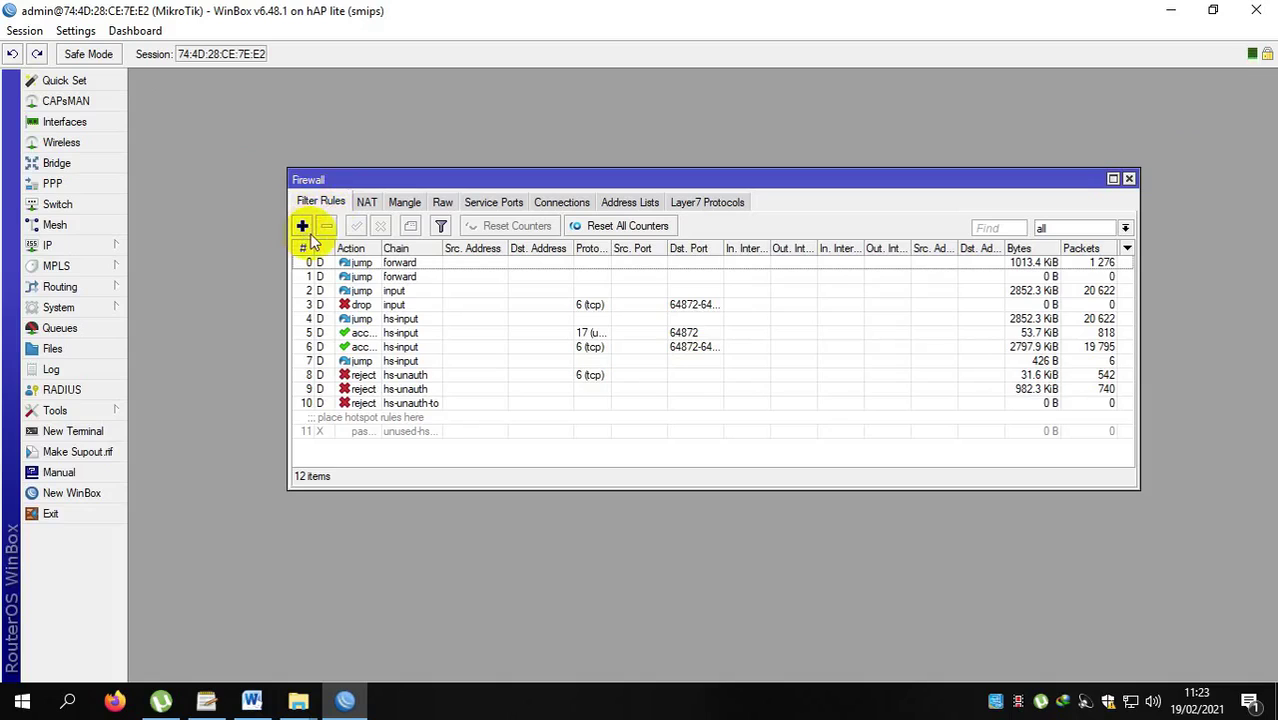
click(302, 227)
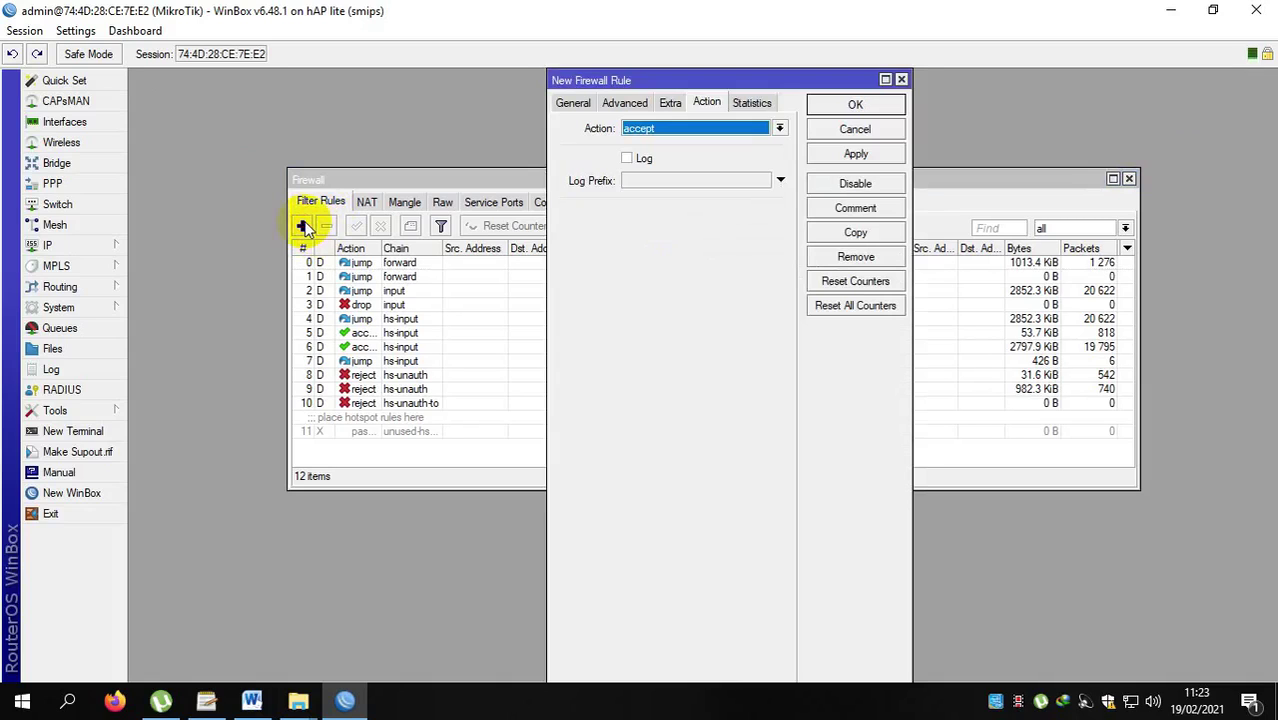
click(578, 104)
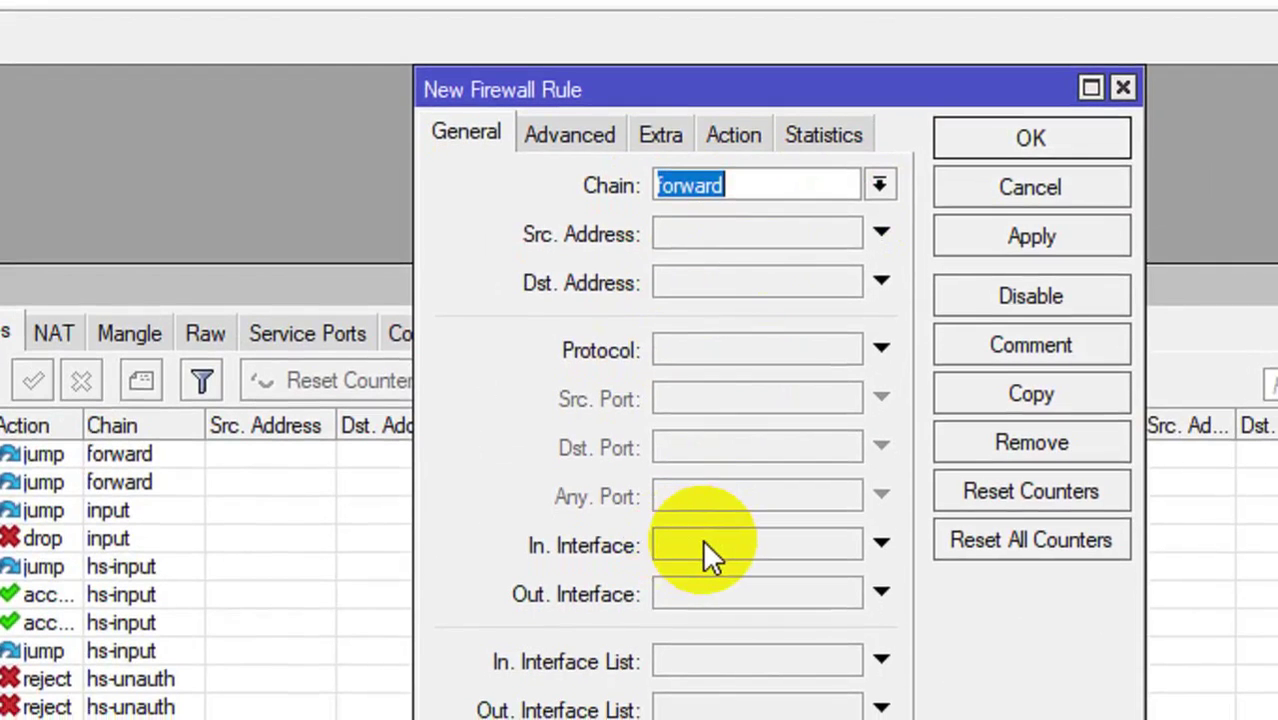
click(668, 539)
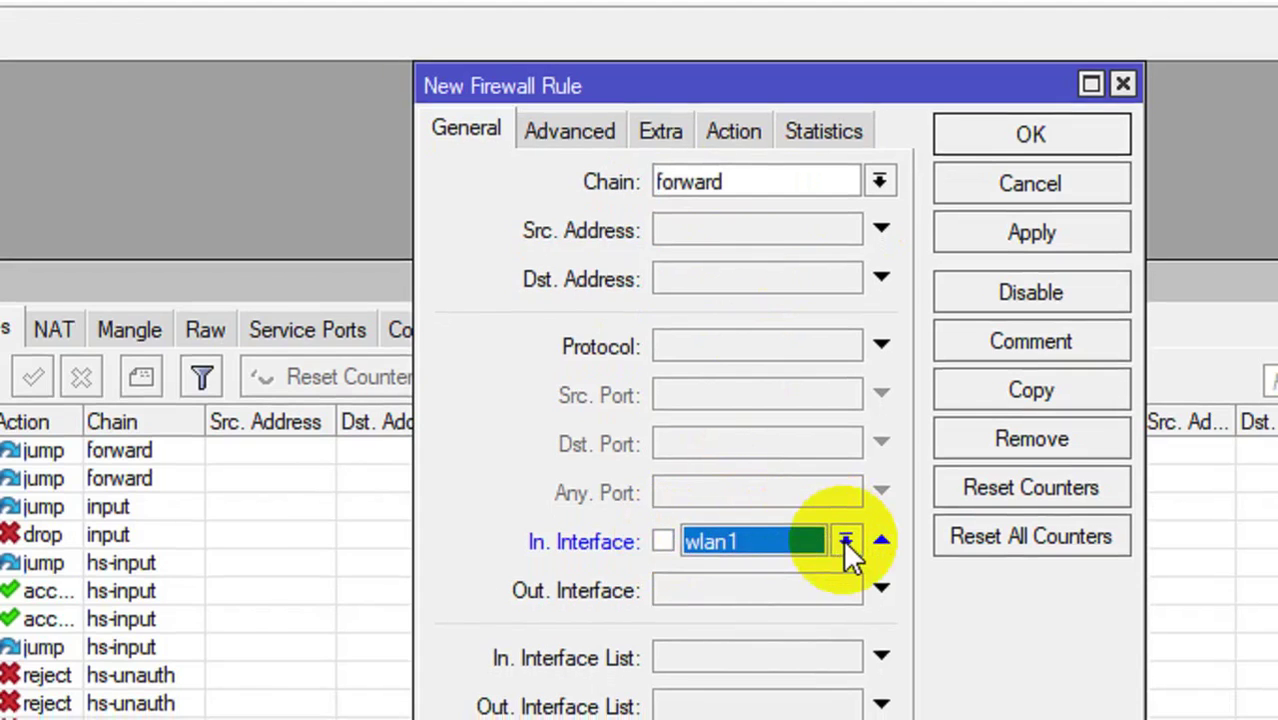
click(843, 539)
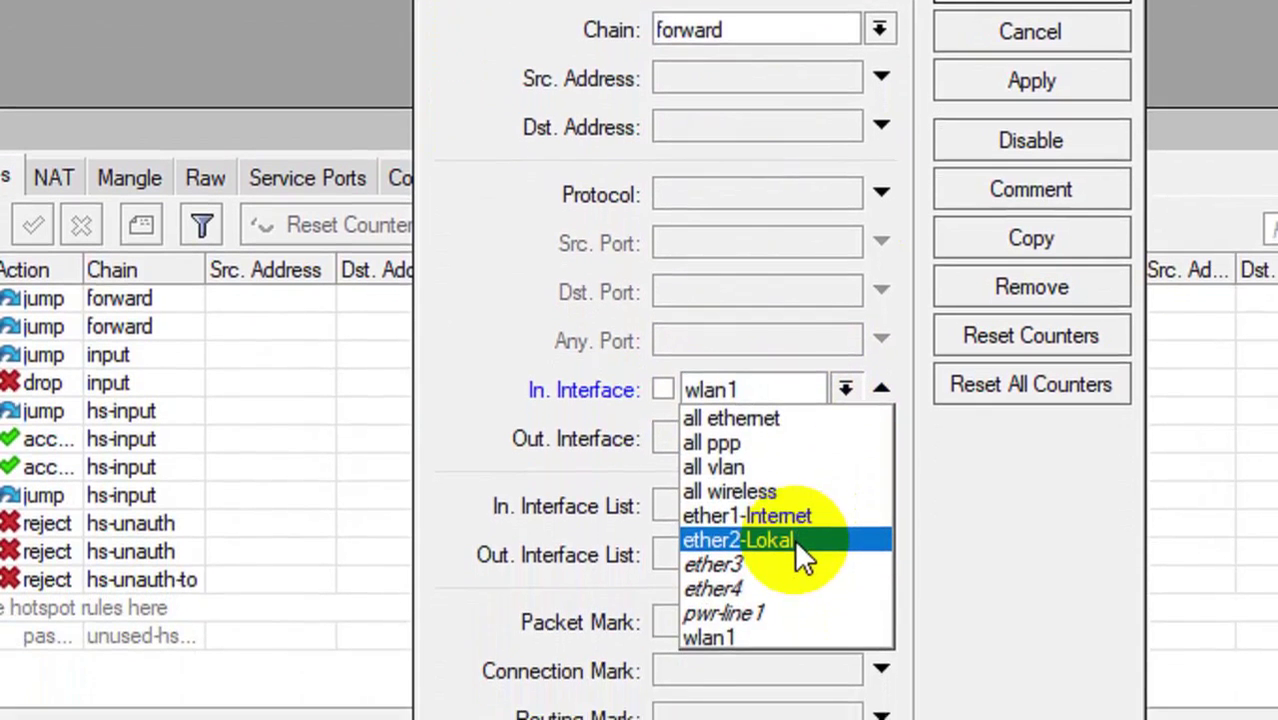
click(794, 539)
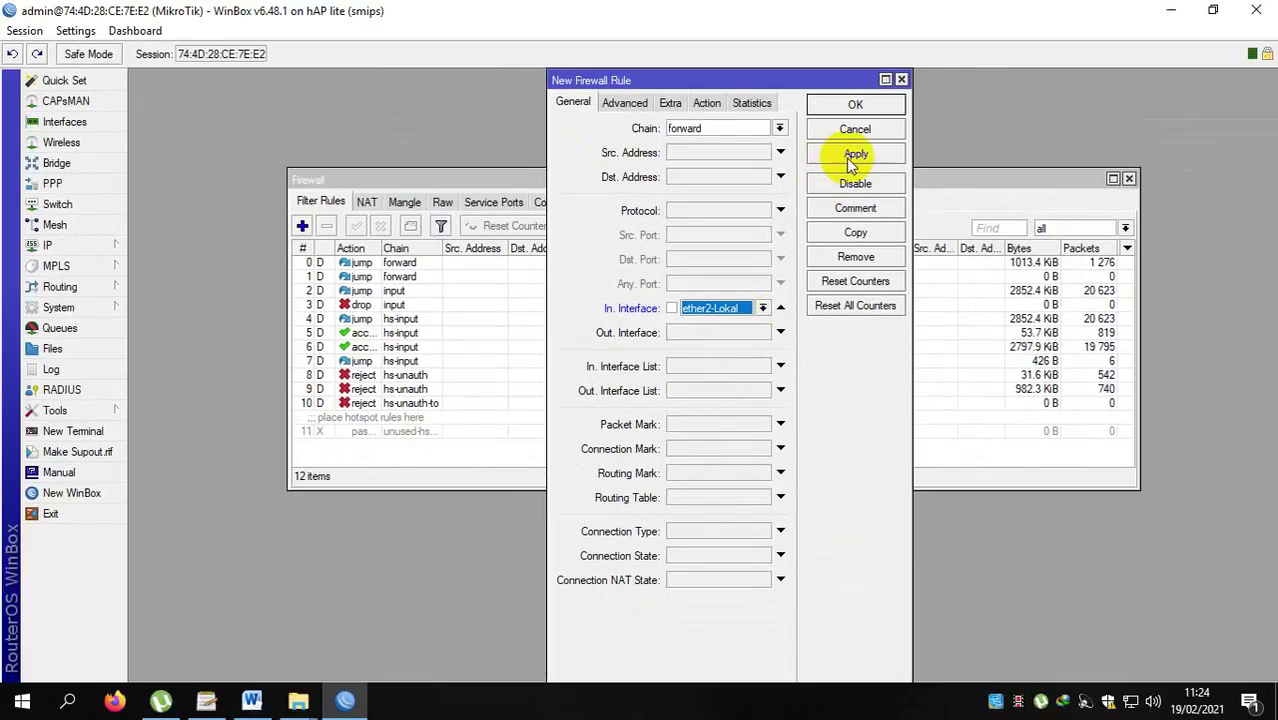
Make the rule match the youtube Layer7 protocol.
click(627, 104)
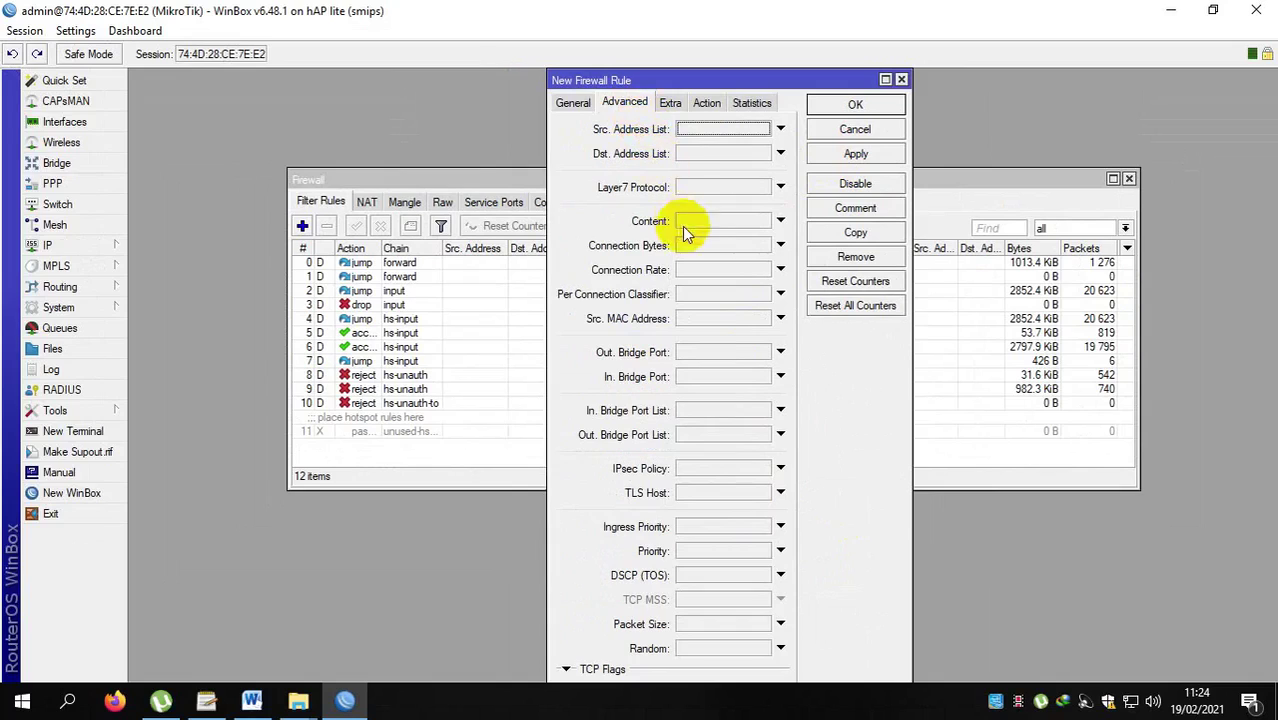
click(706, 188)
click(714, 190)
click(714, 190)
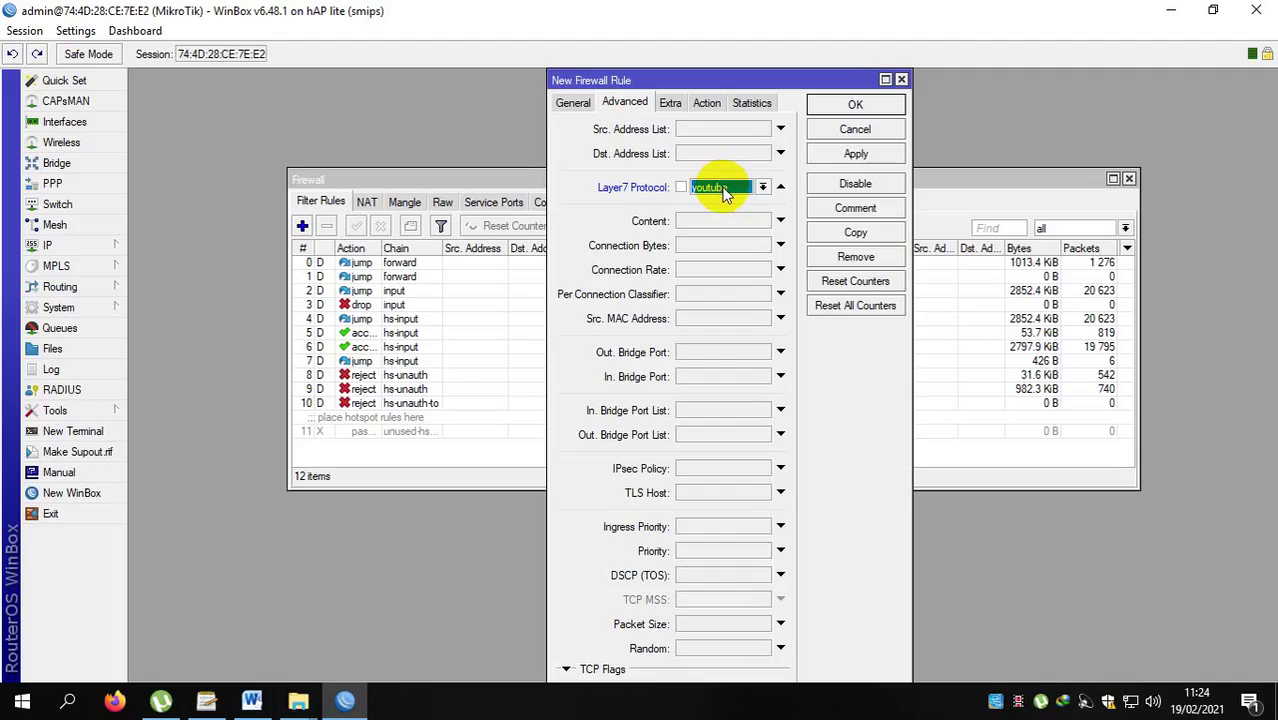
Set the rule's action to drop, review its settings, and save it as rule 12.
click(707, 104)
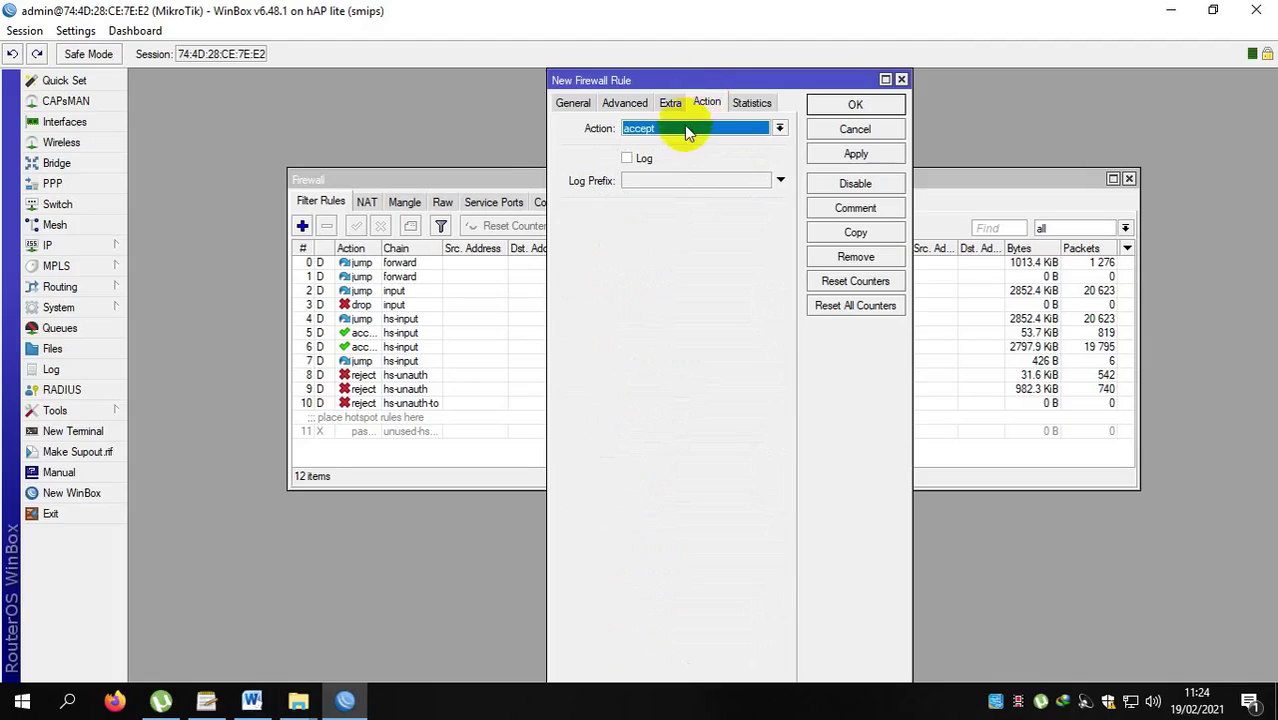
click(729, 128)
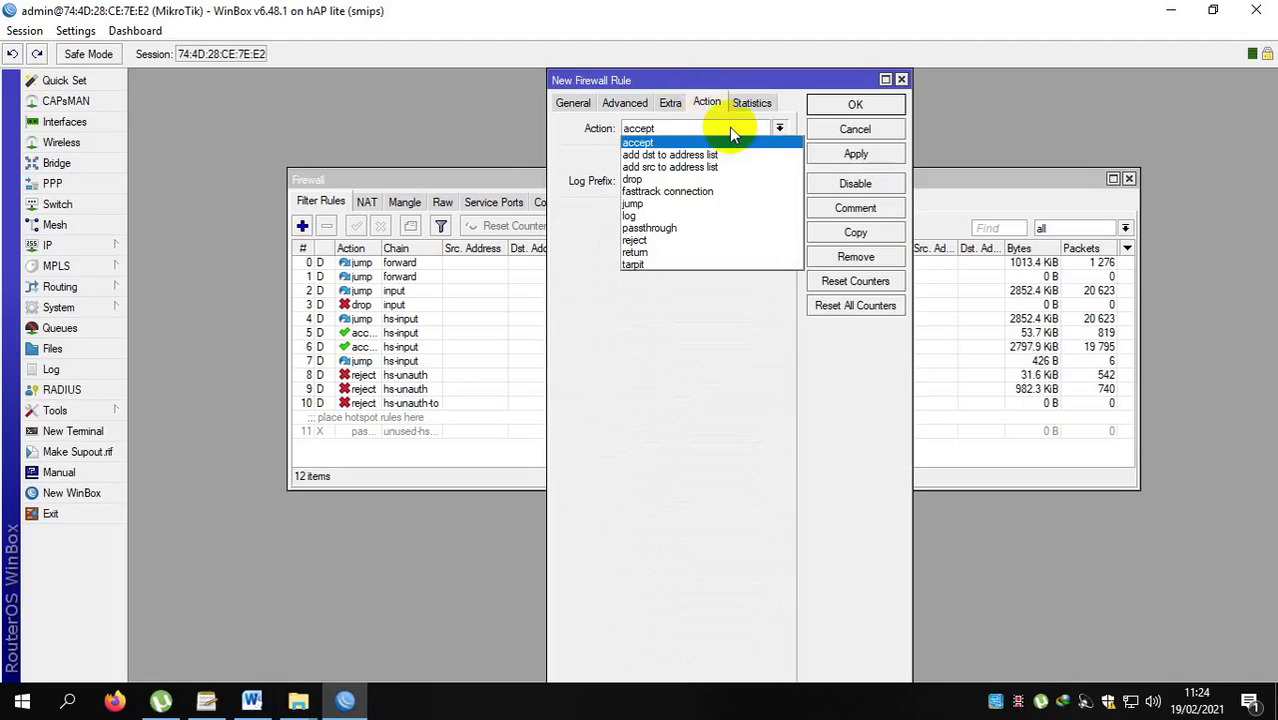
click(657, 181)
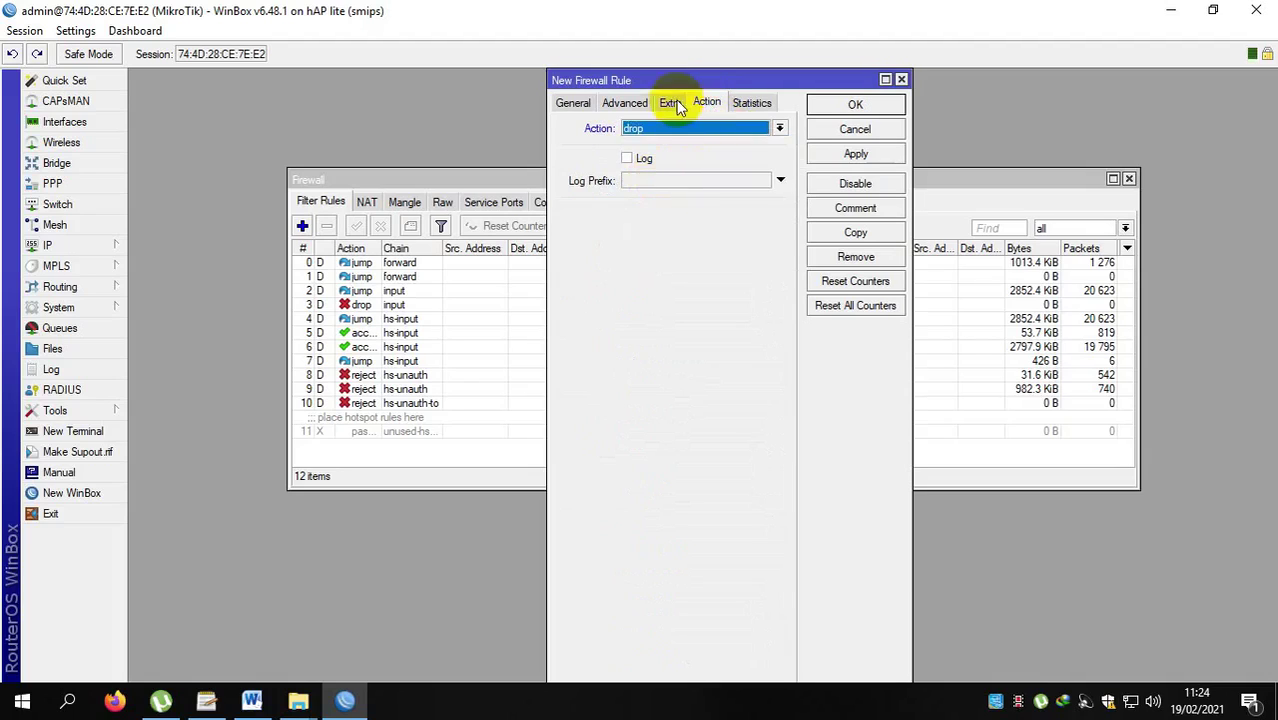
click(567, 106)
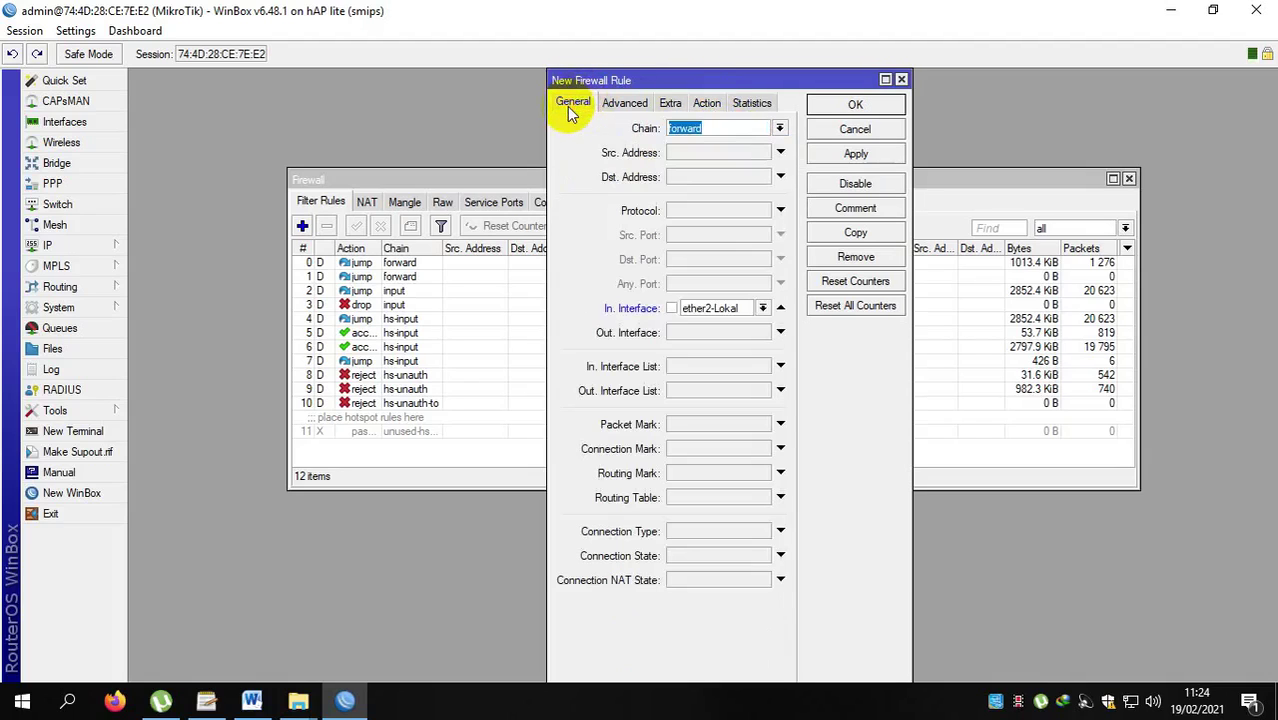
click(626, 104)
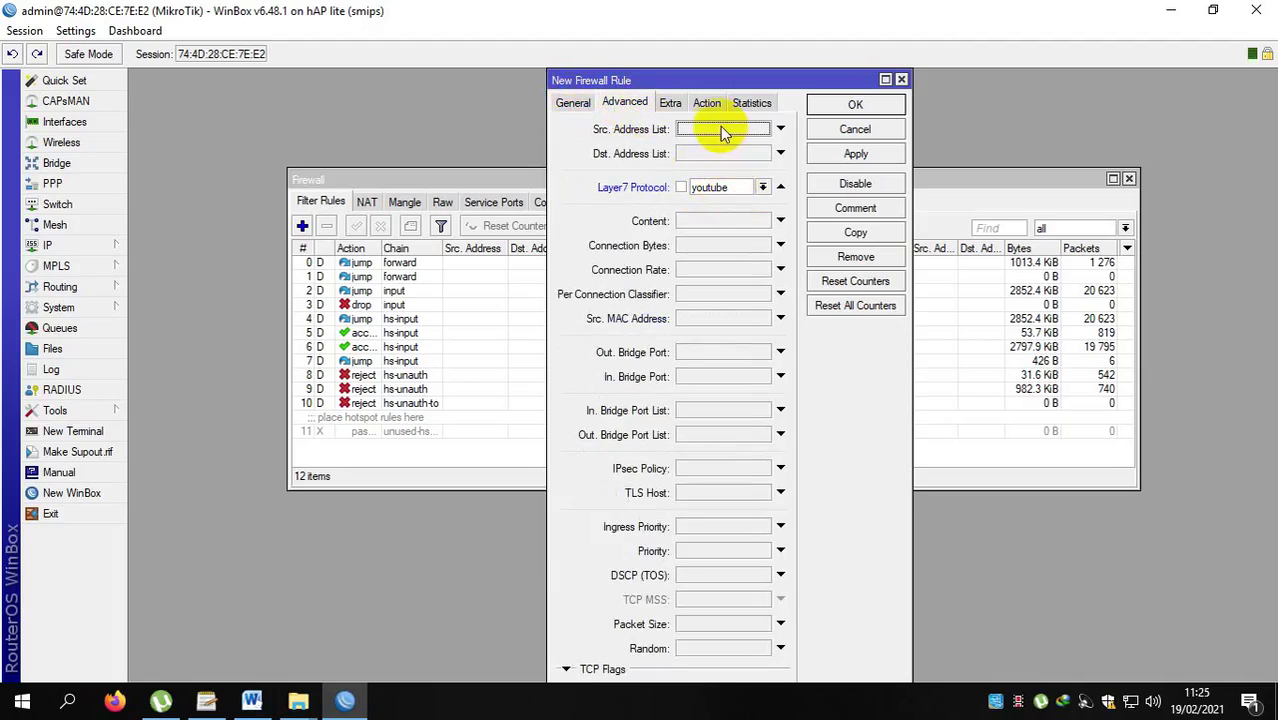
click(707, 104)
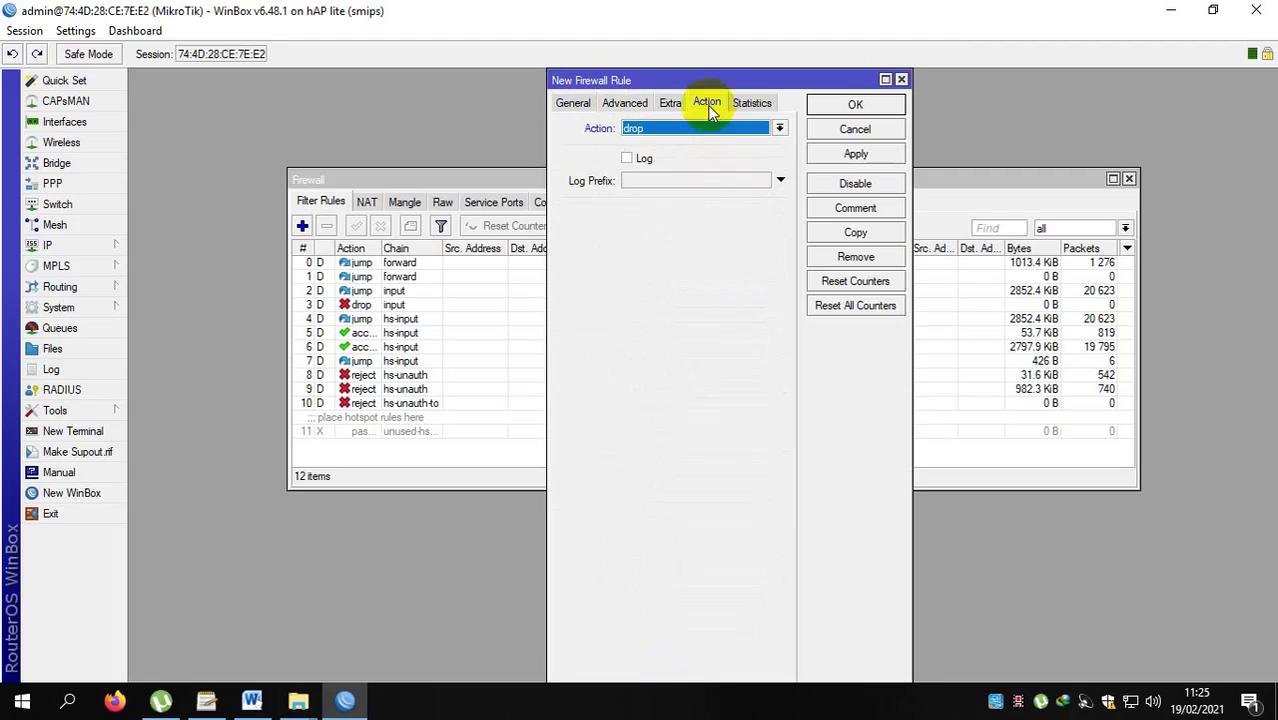
click(856, 155)
click(859, 106)
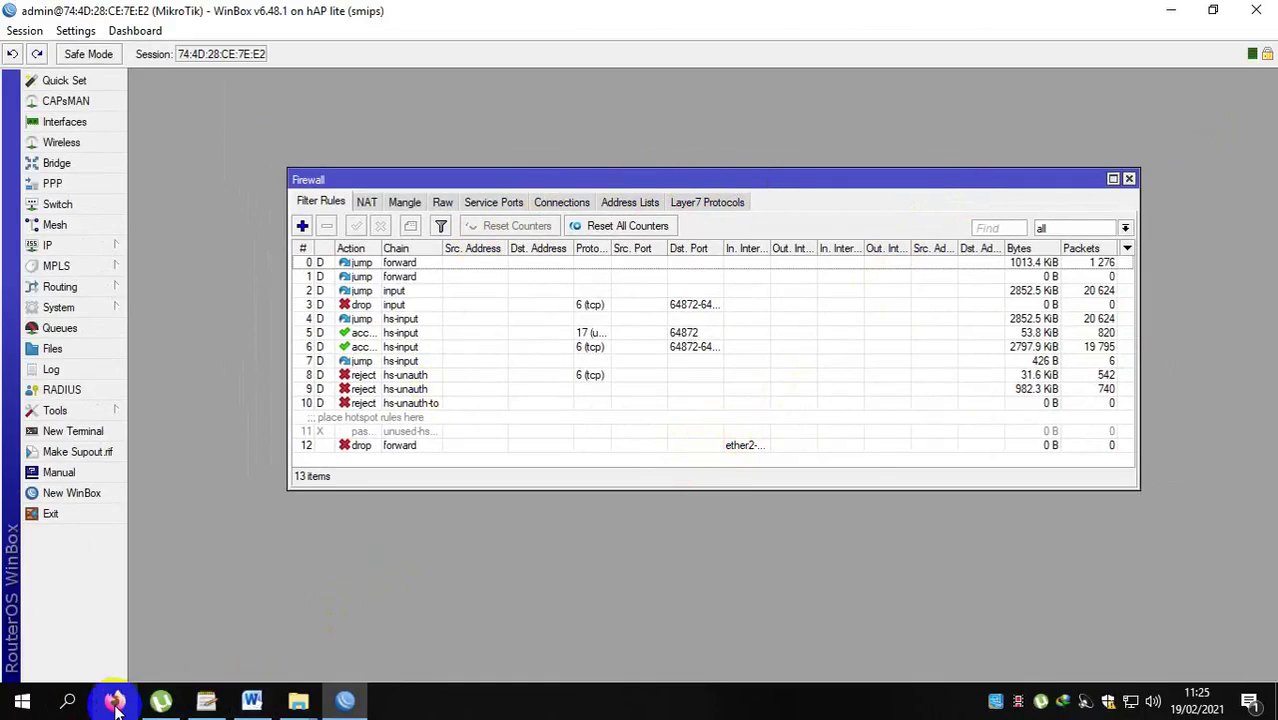
Load the detik.com news site in Firefox.
click(115, 703)
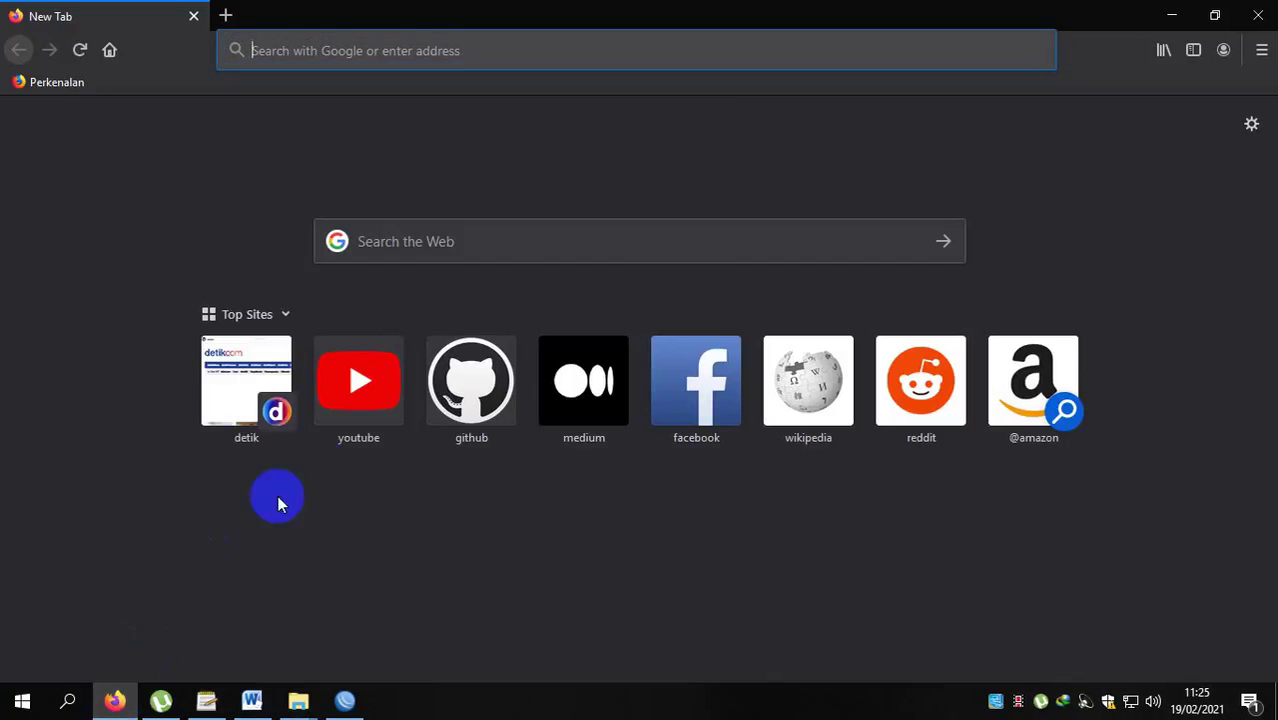
click(405, 52)
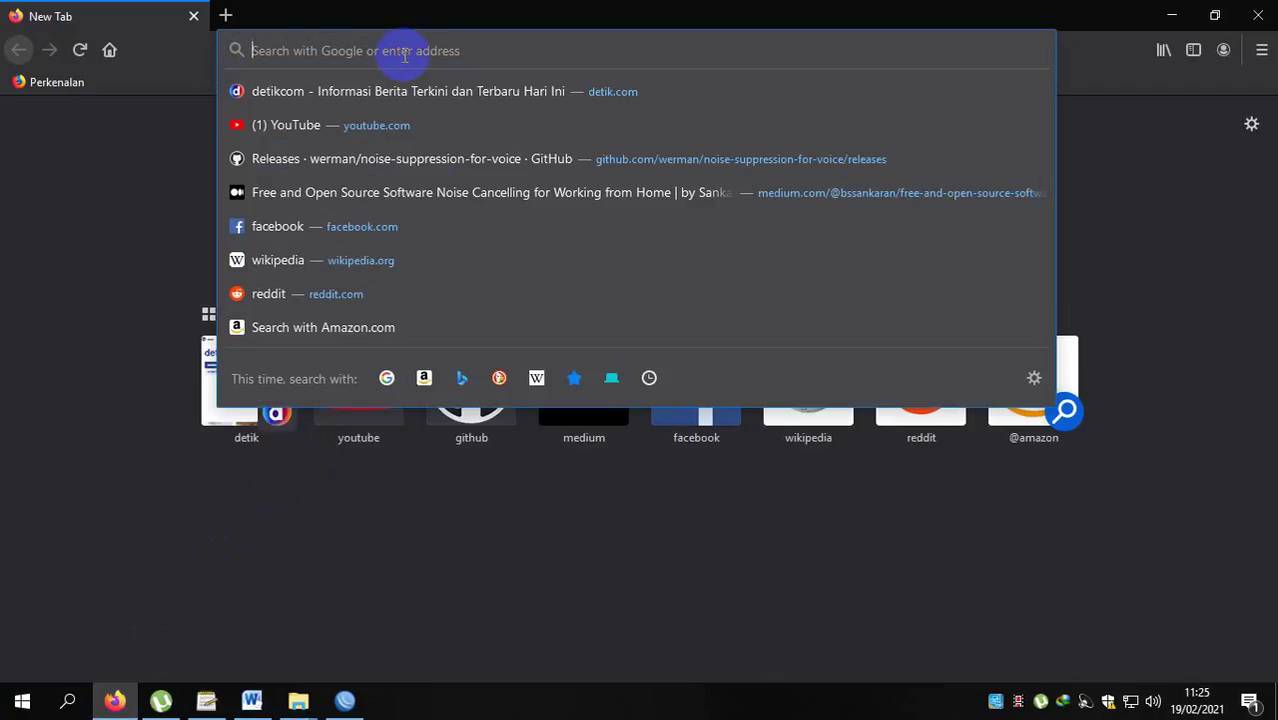
click(380, 91)
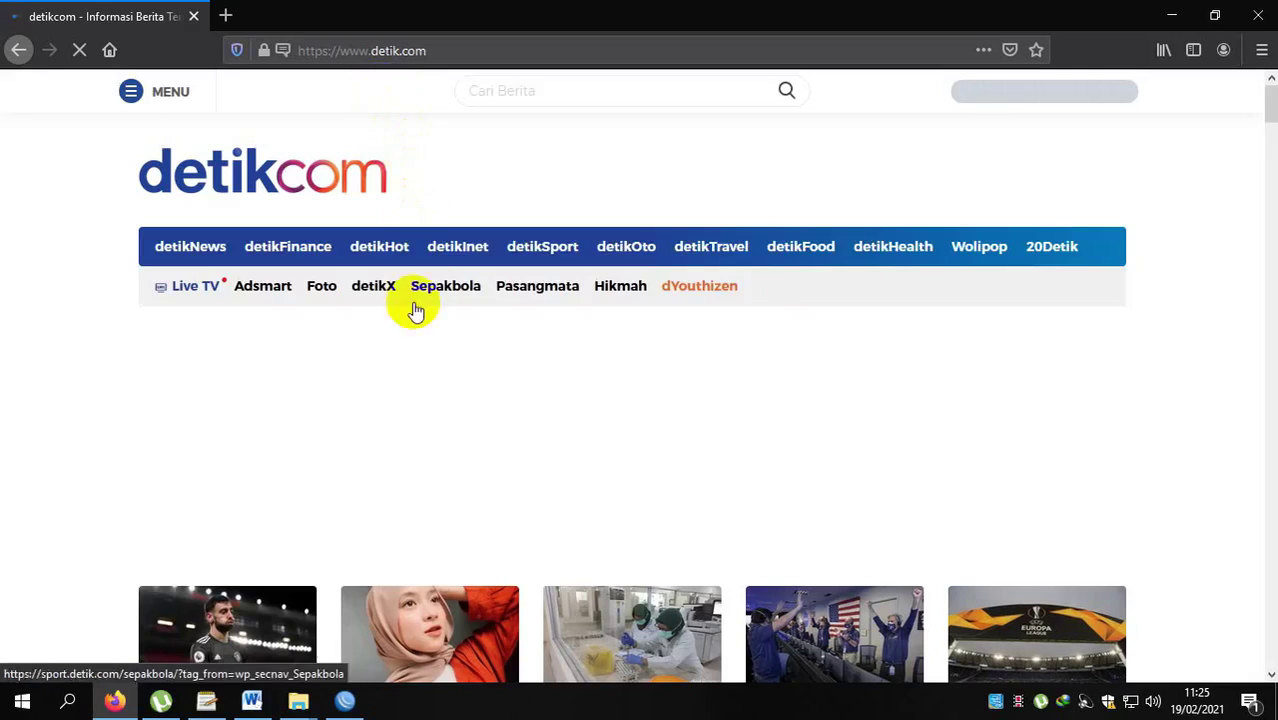
Try youtube.com in a new tab and confirm it shows 'Server Not Found'.
click(228, 17)
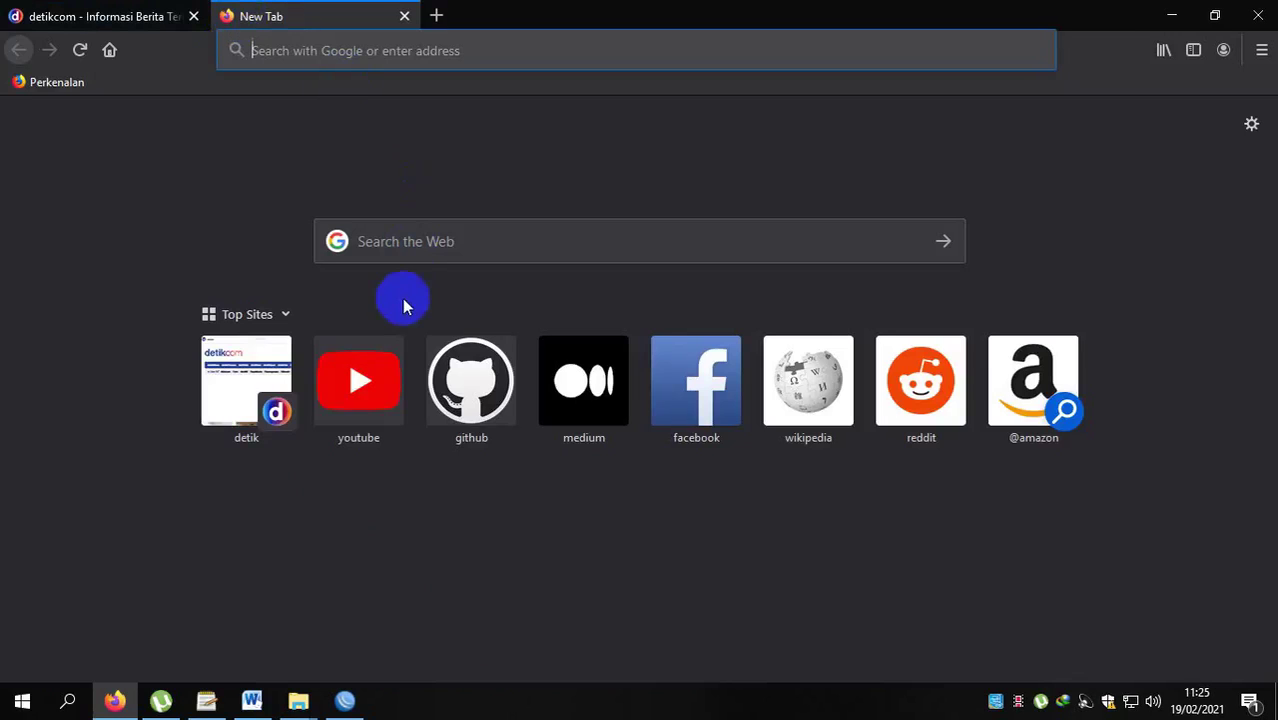
text(youtube.com/)
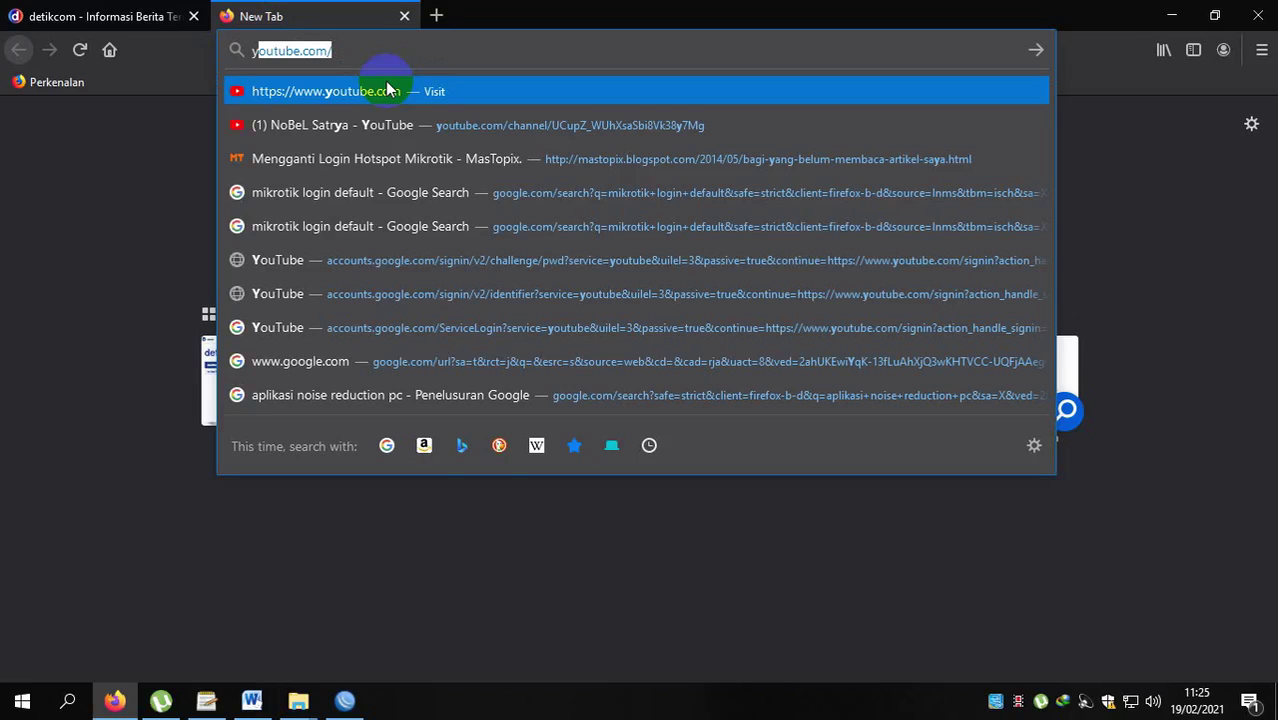
click(388, 91)
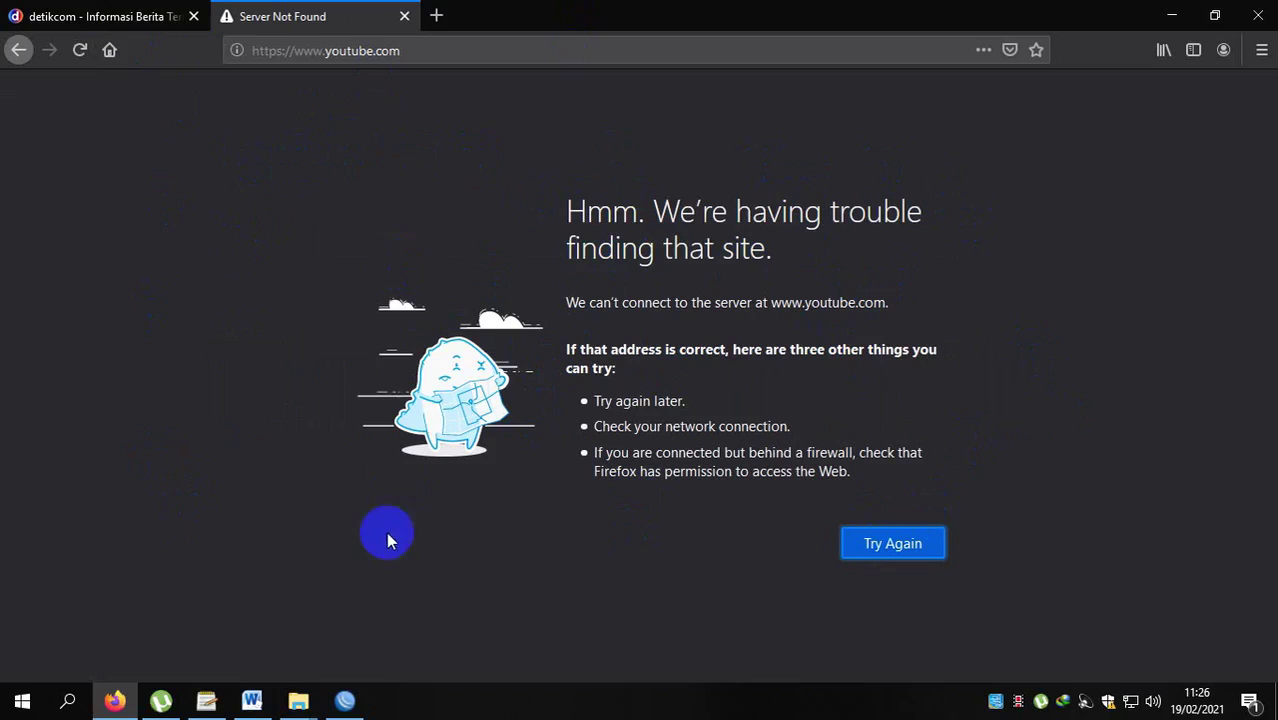
click(344, 705)
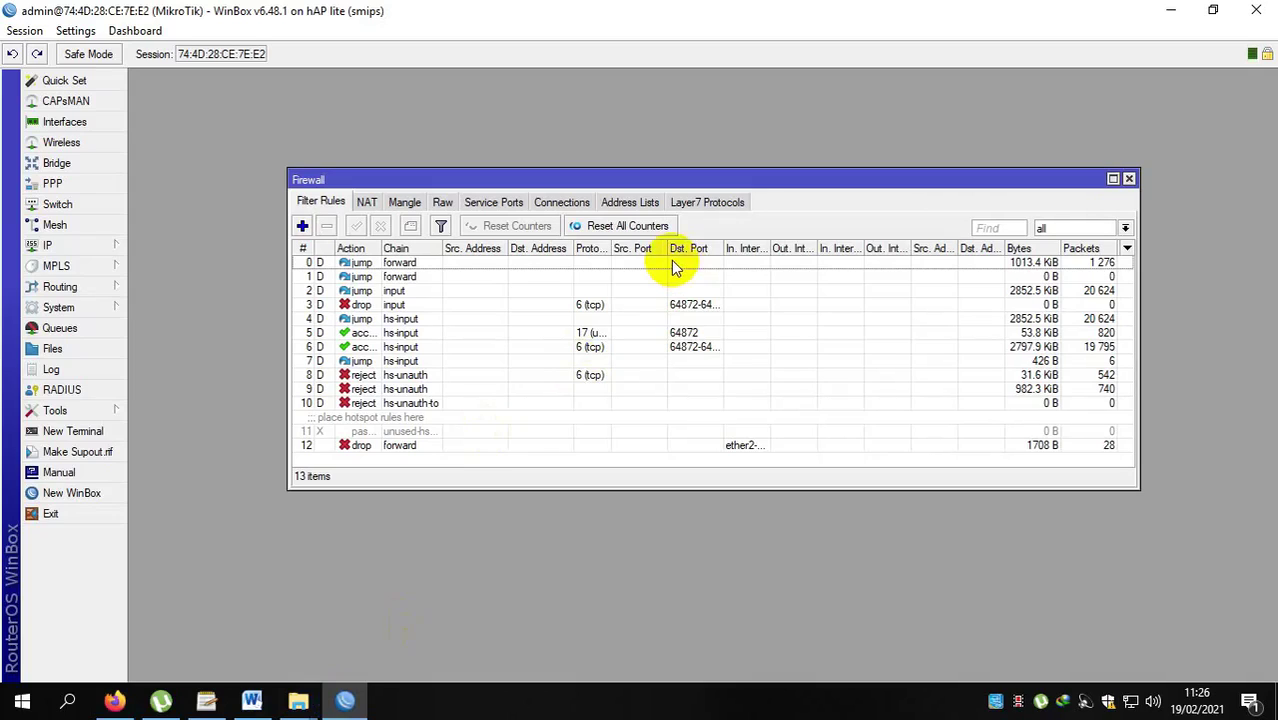
Close the Firewall window with its X button.
click(1129, 179)
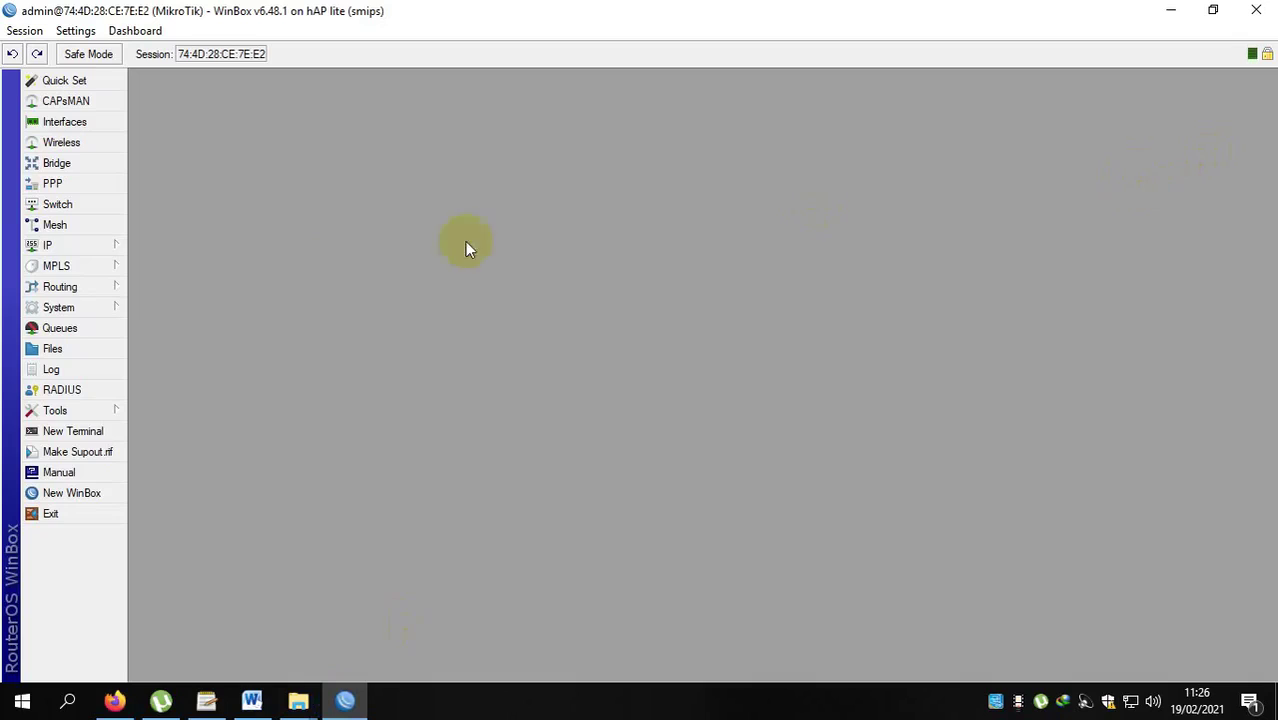
In IP > Hotspot User Profiles, delete the 256k profile so only default remains.
click(48, 245)
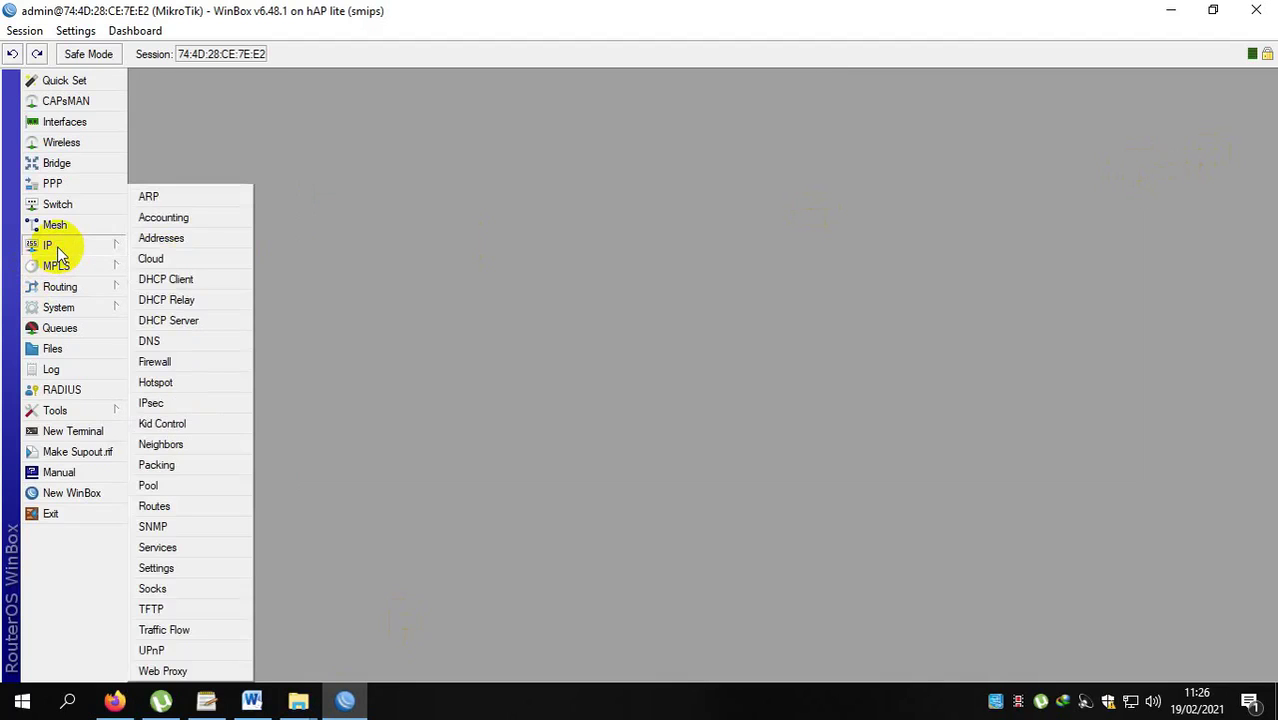
click(165, 382)
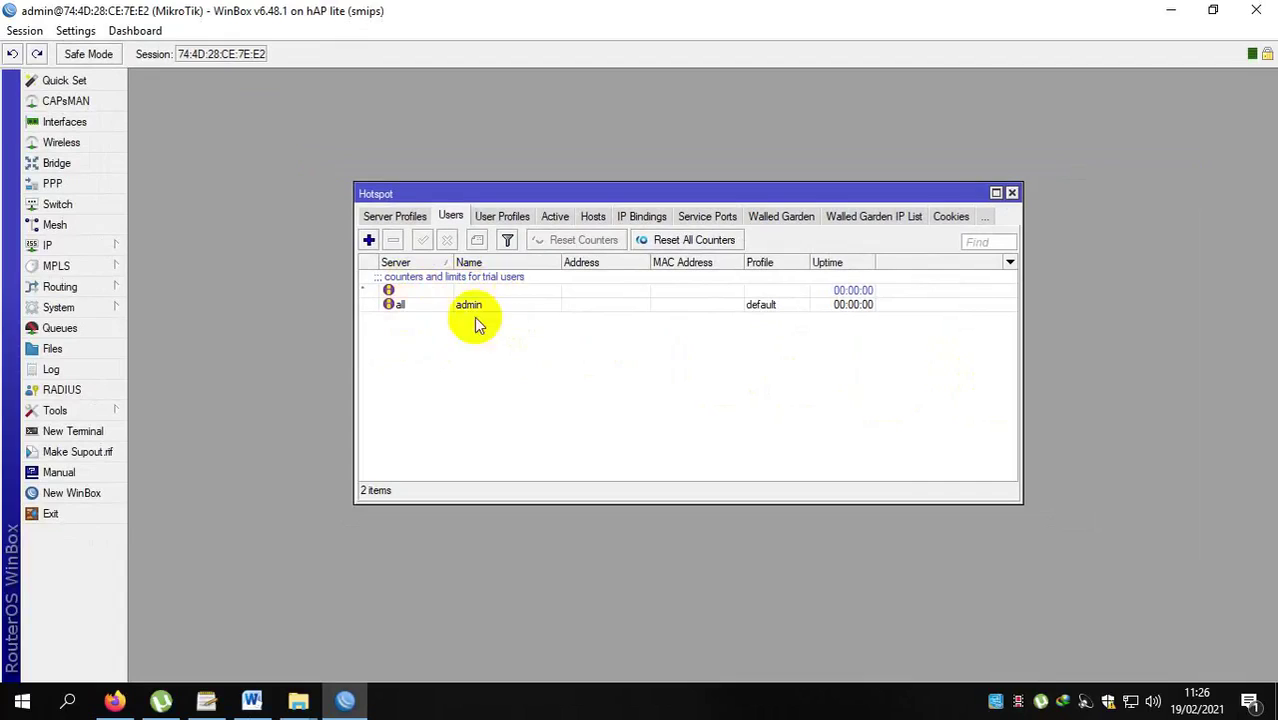
click(508, 217)
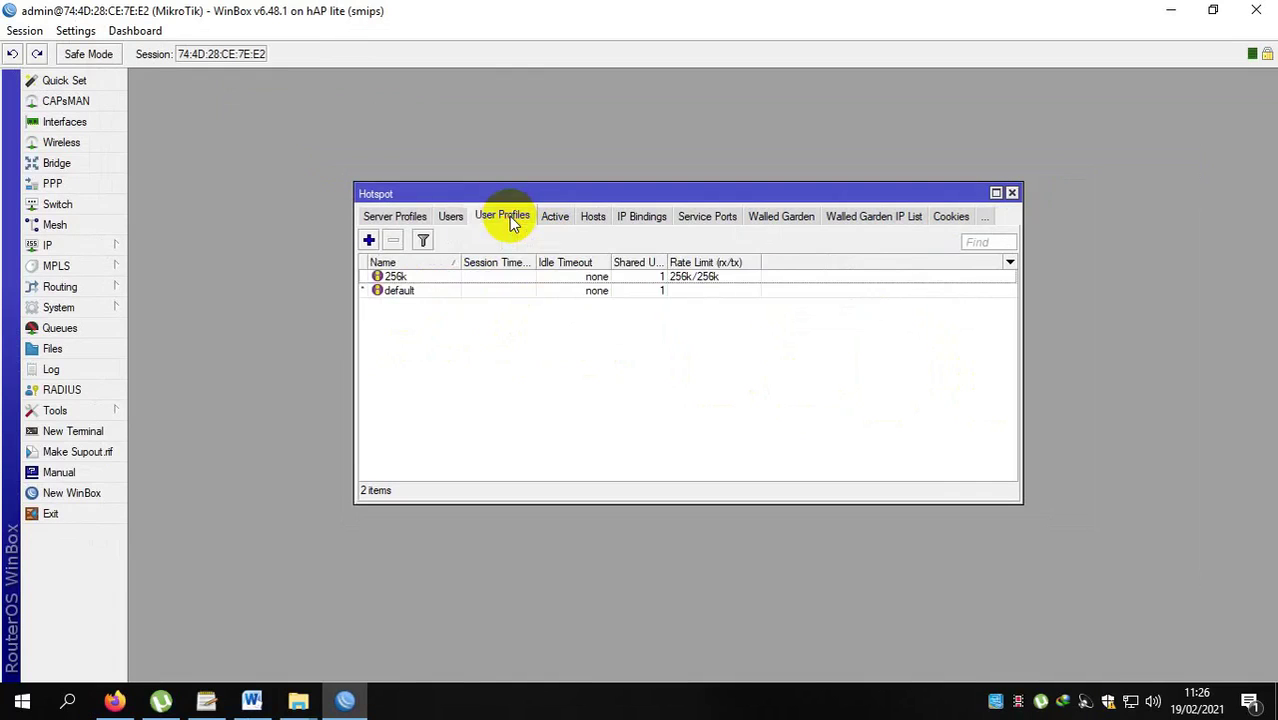
click(428, 279)
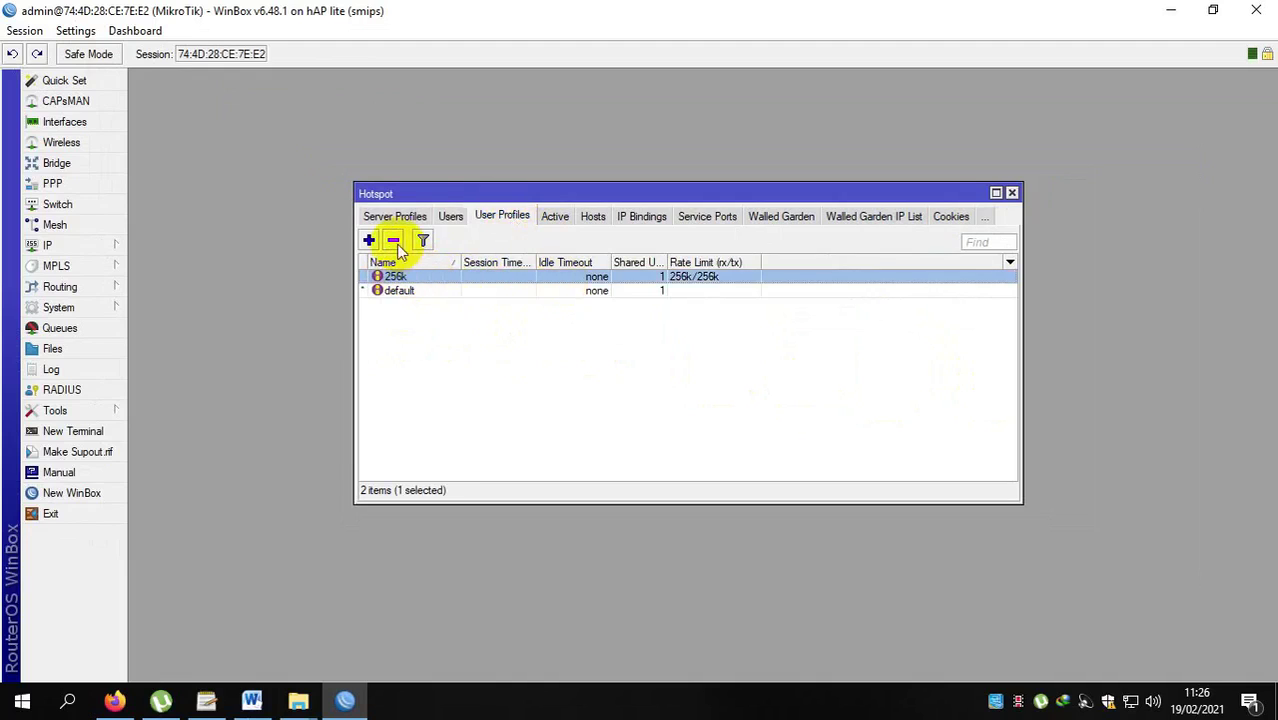
click(395, 245)
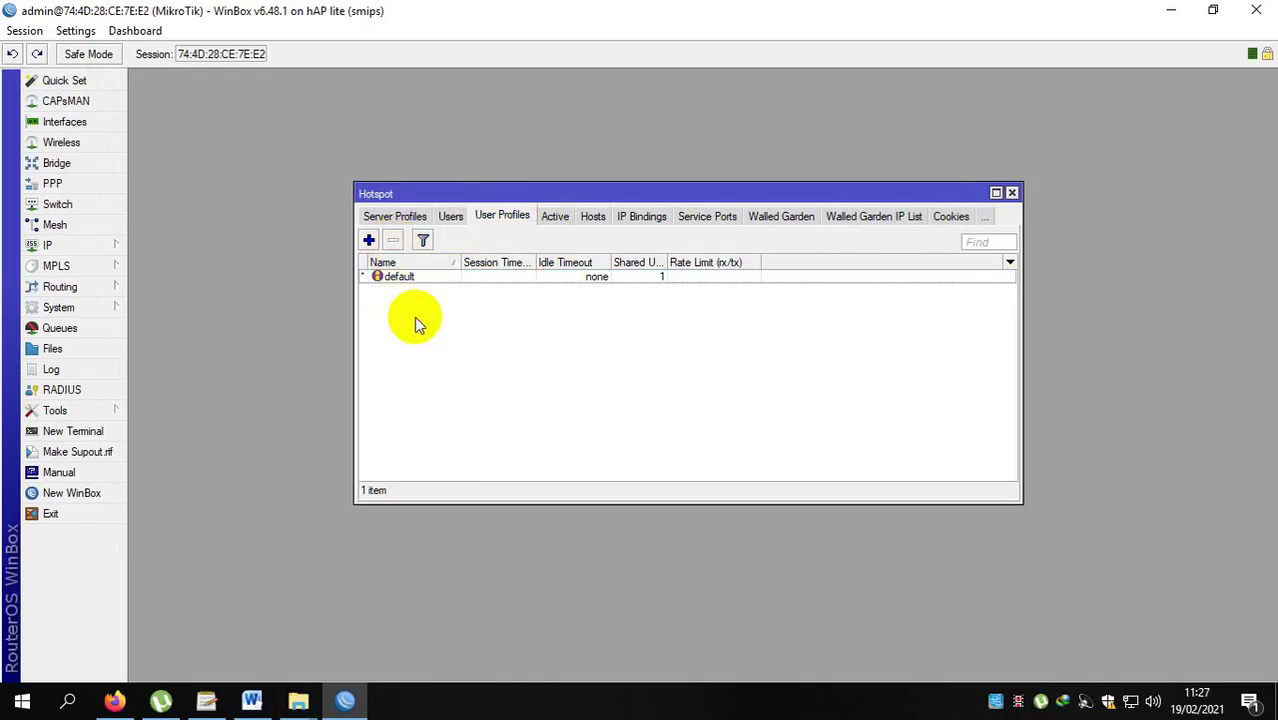
click(368, 241)
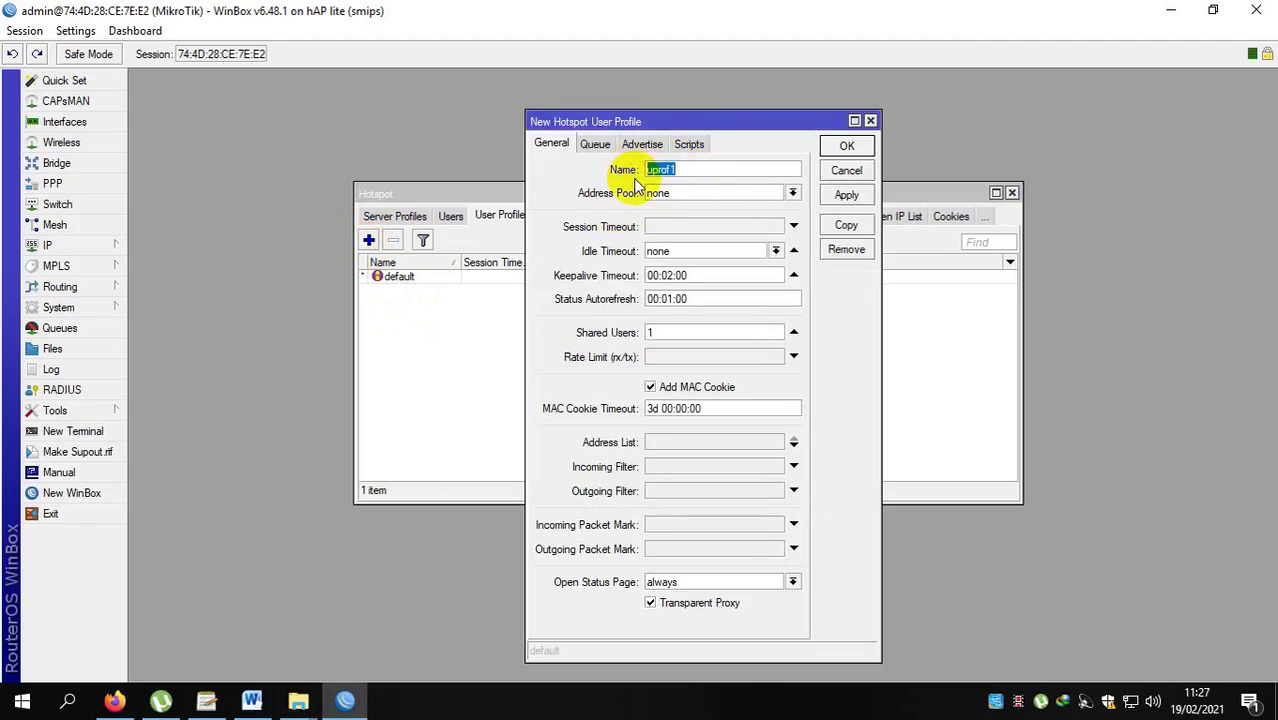
Create profile '256k' with address pool hs-pool-1 and rate limit 256k/256k.
text(256k)
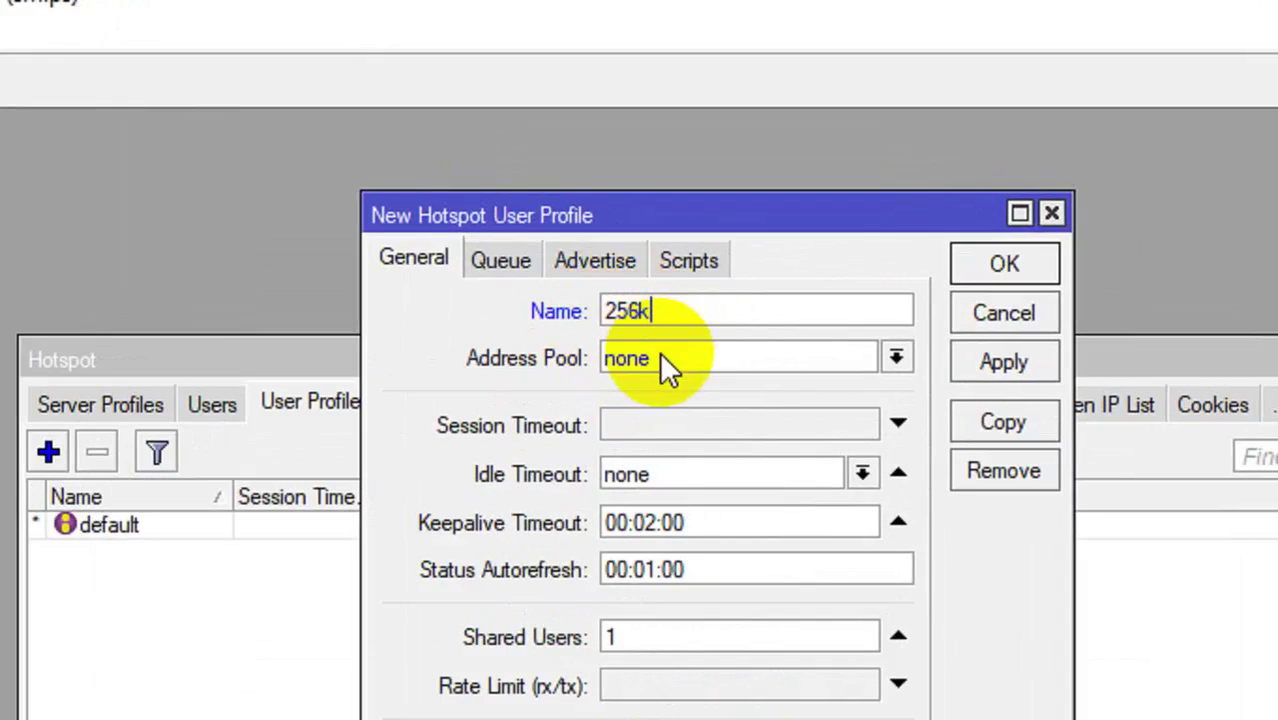
click(660, 358)
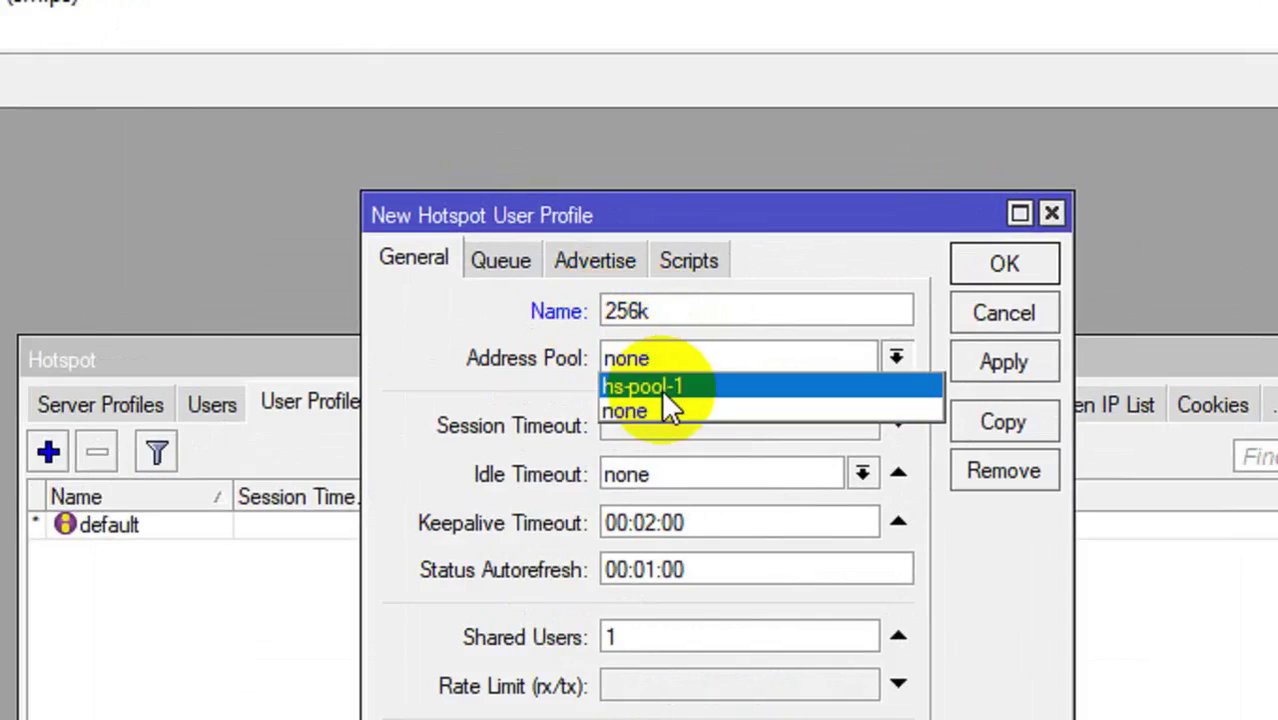
click(664, 392)
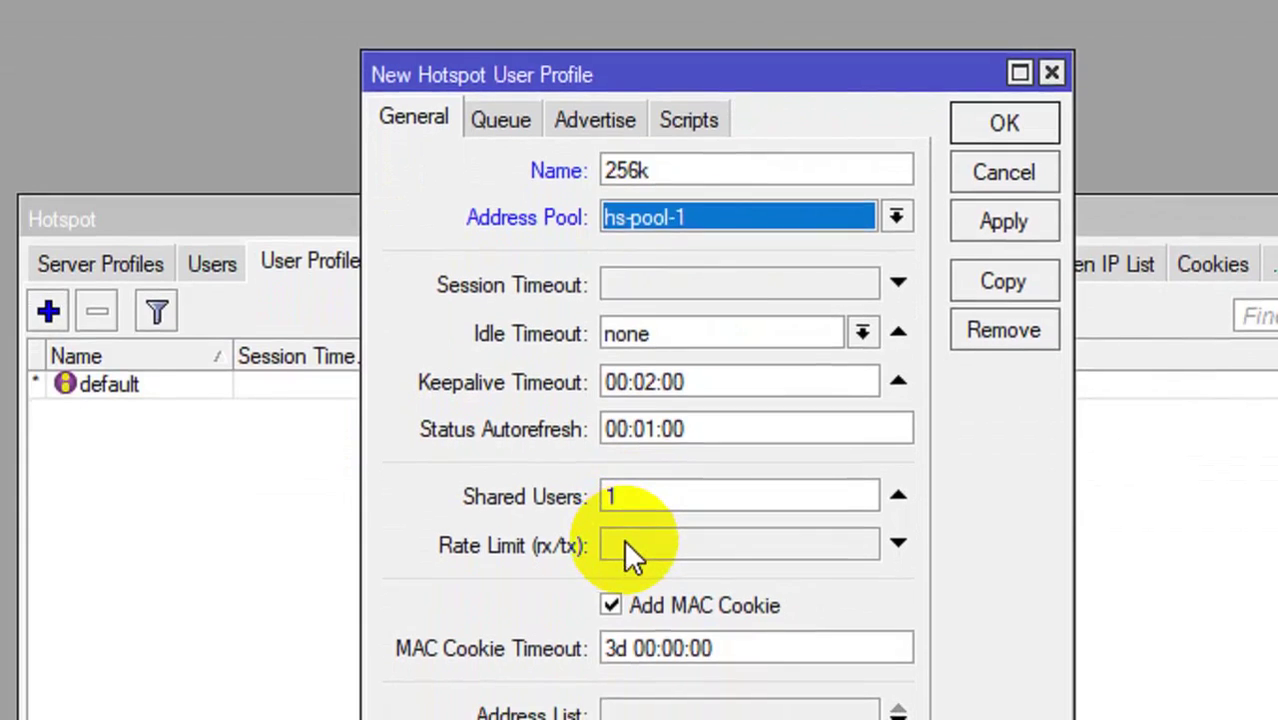
click(625, 552)
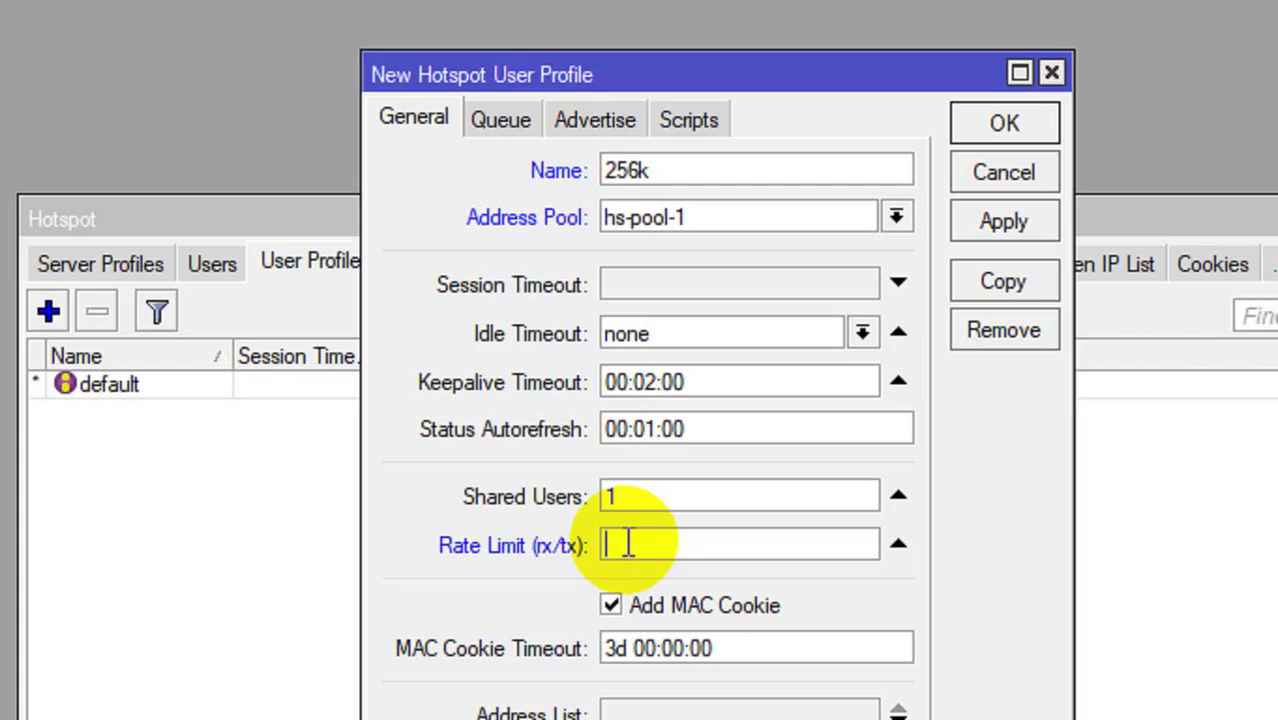
text(256k/)
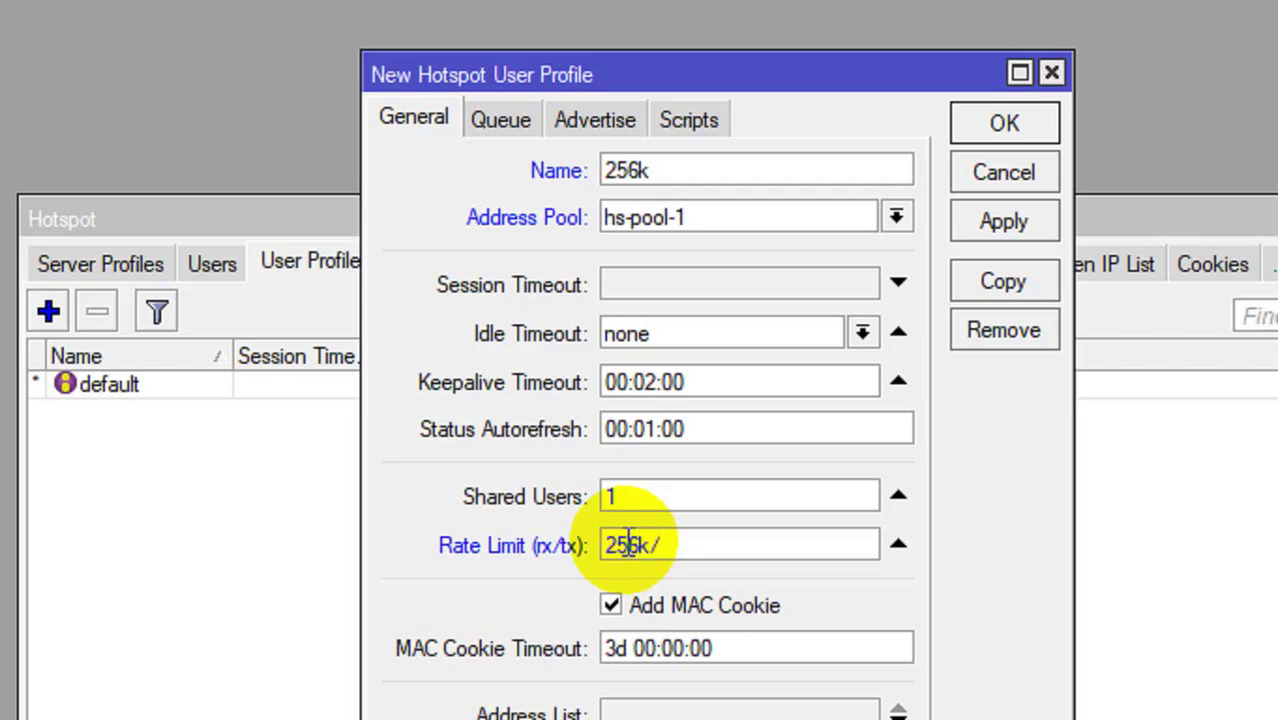
text(256k)
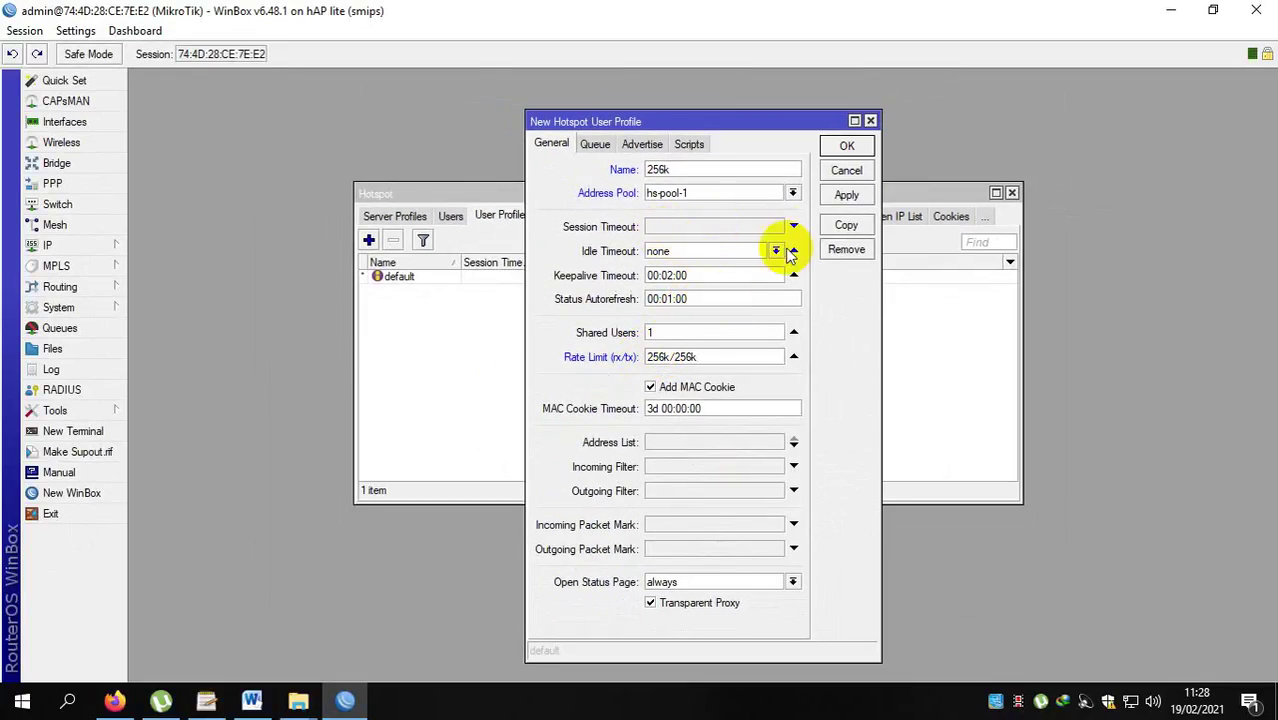
click(847, 195)
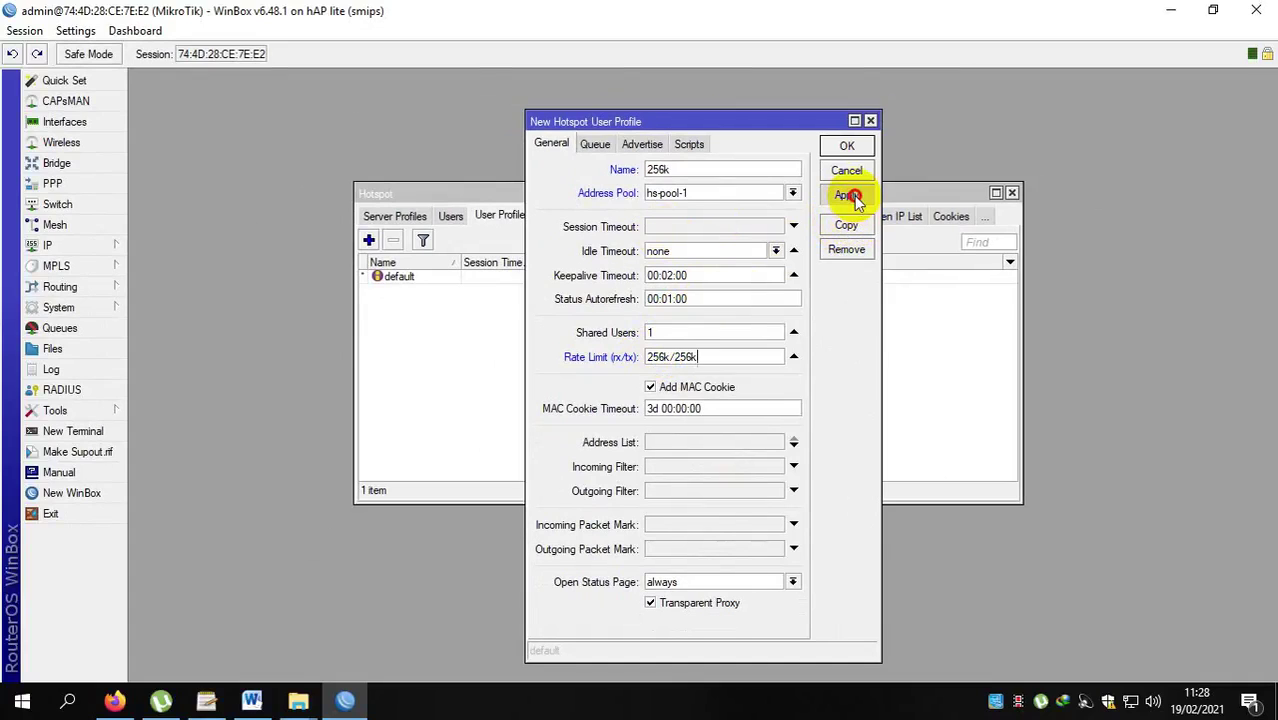
click(860, 146)
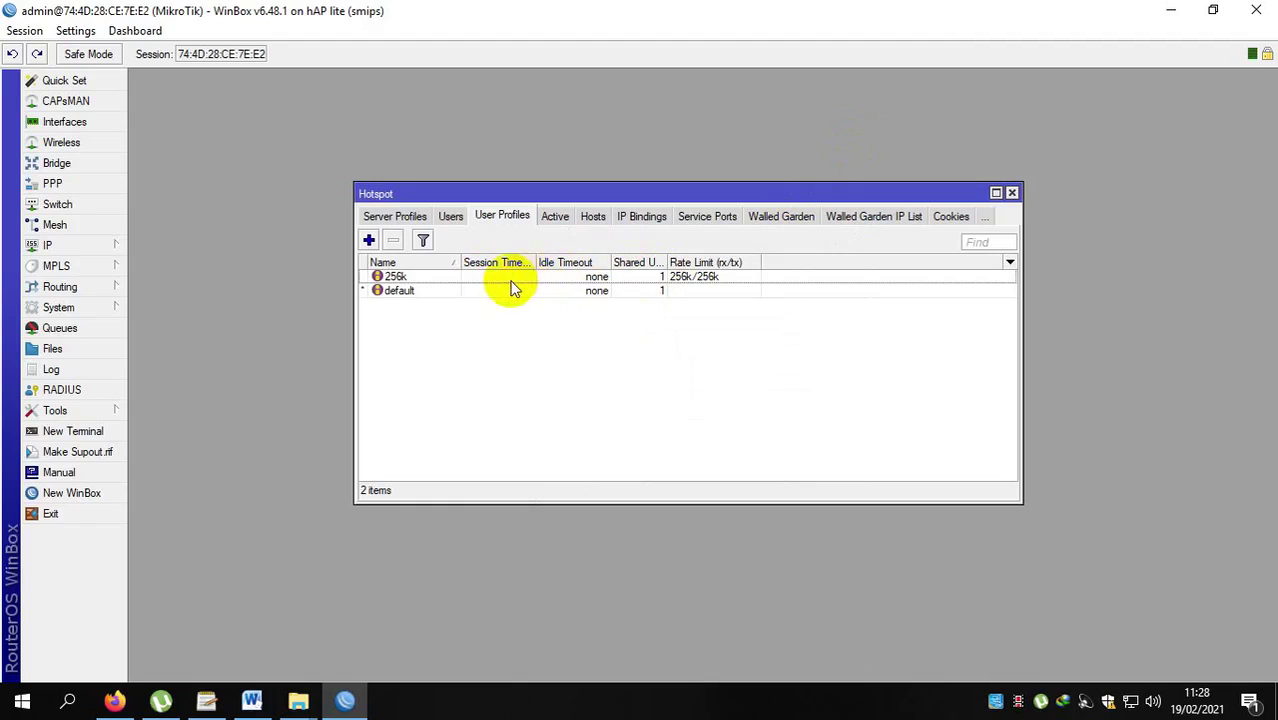
Add hotspot user 'guru' with a password and the default profile.
click(451, 217)
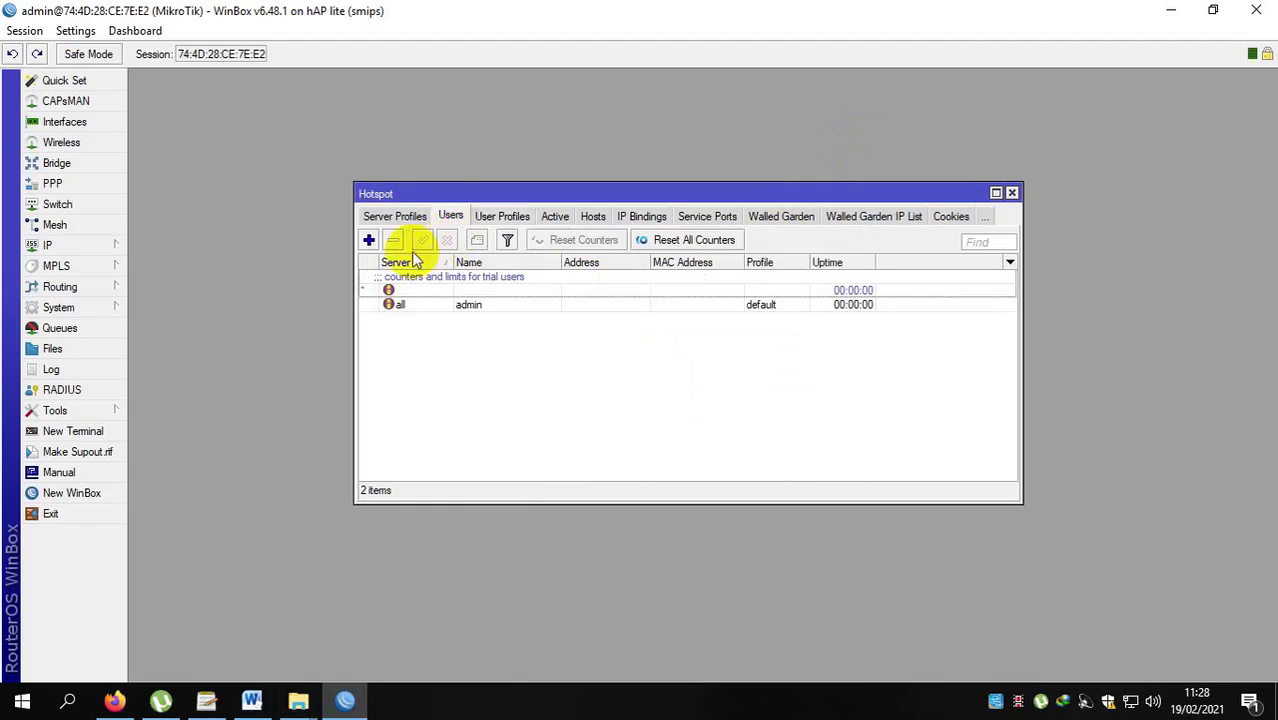
click(369, 240)
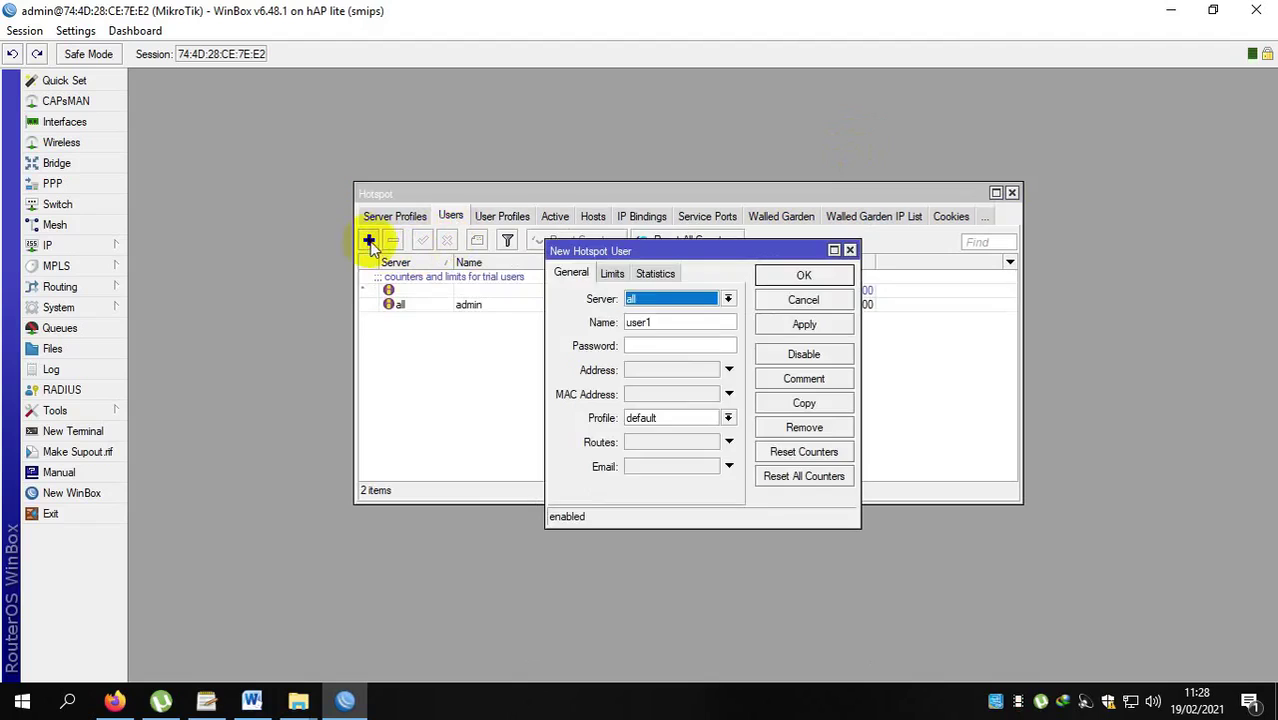
double_click(662, 322)
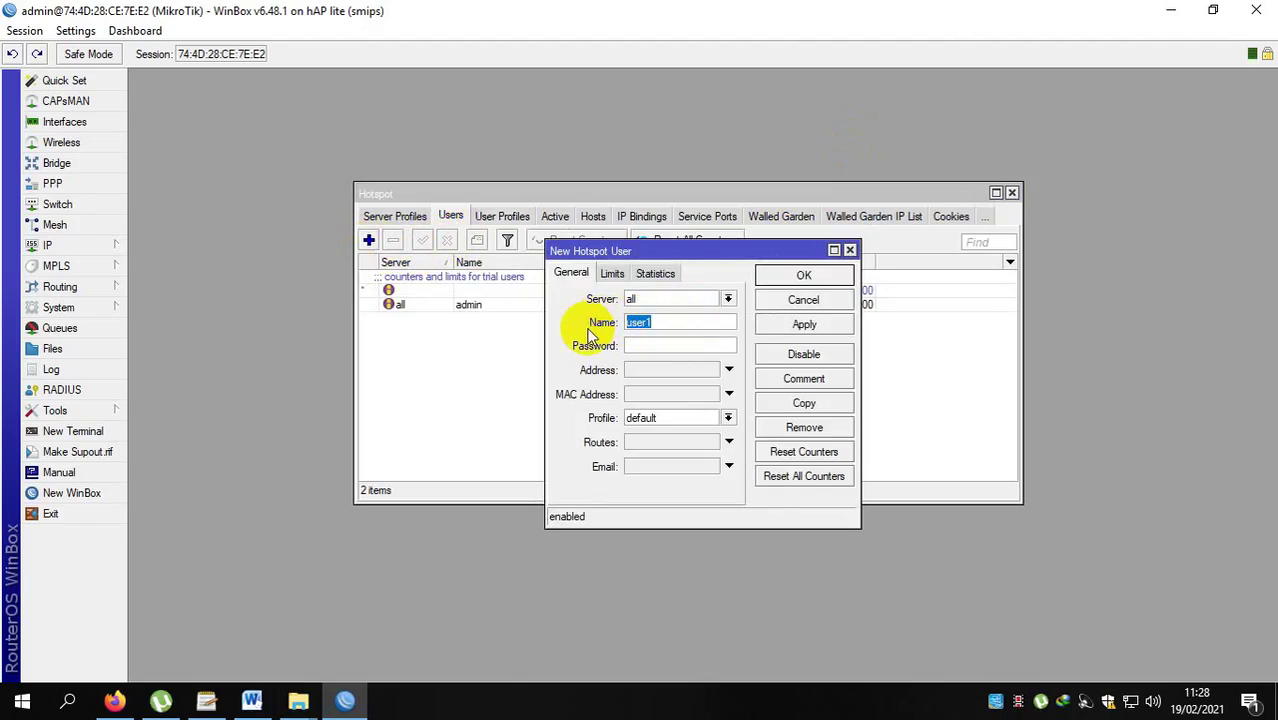
text(guru)
click(676, 347)
text(1234)
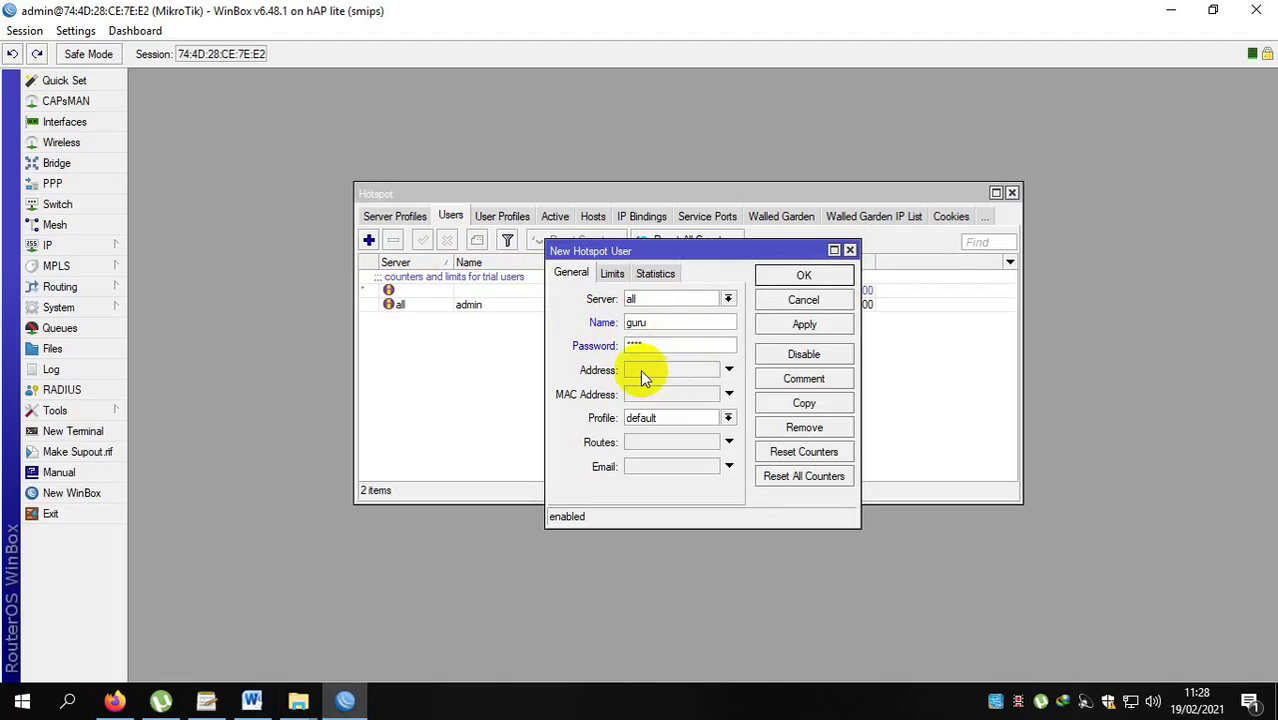
click(641, 418)
click(661, 342)
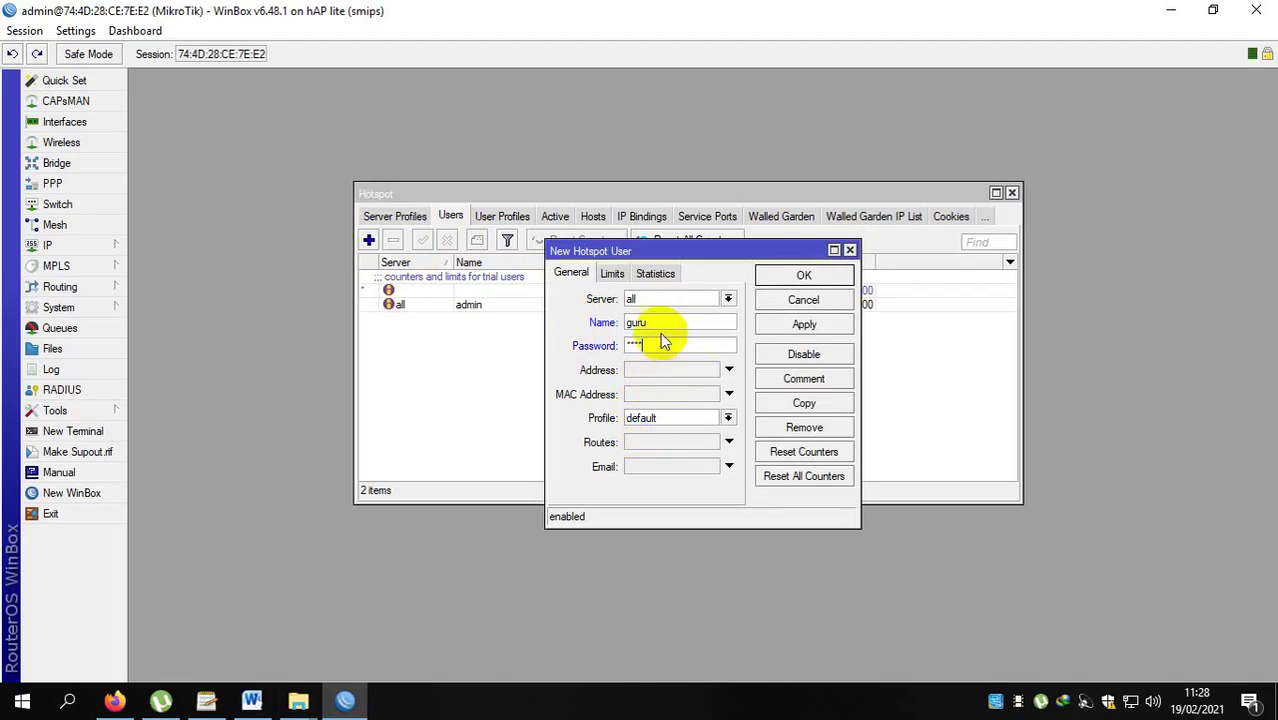
click(659, 420)
click(660, 443)
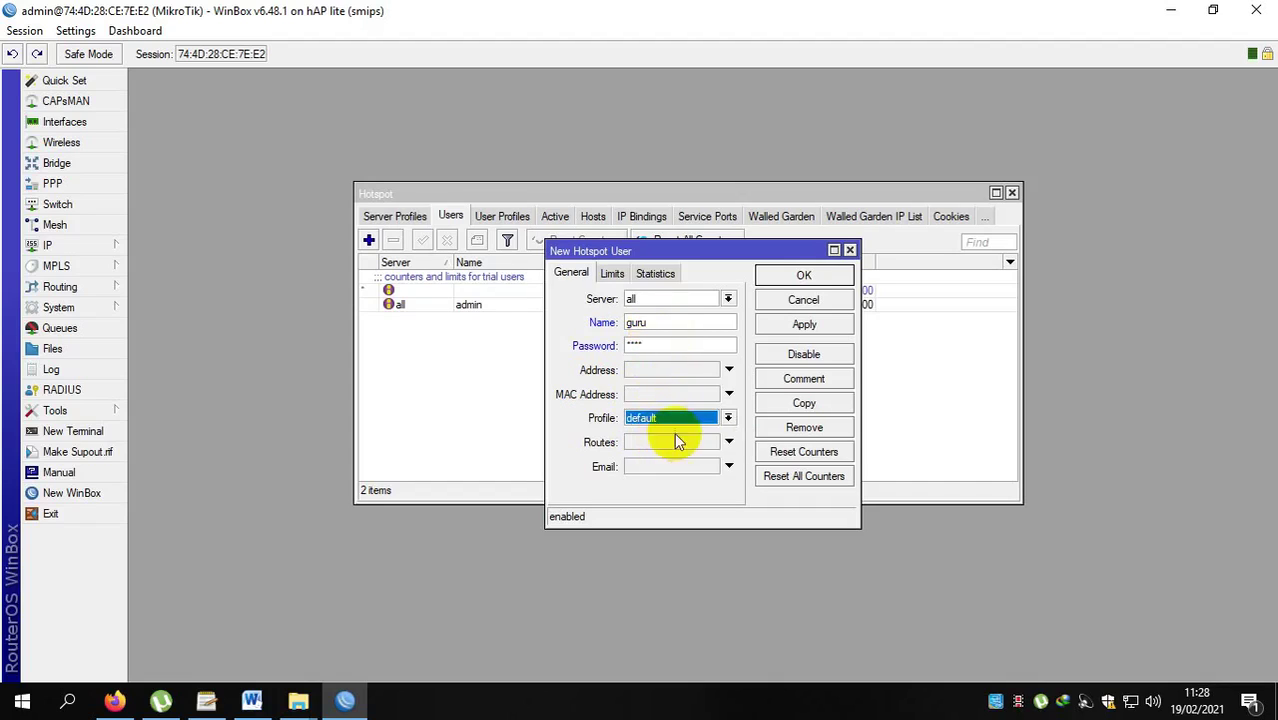
click(818, 328)
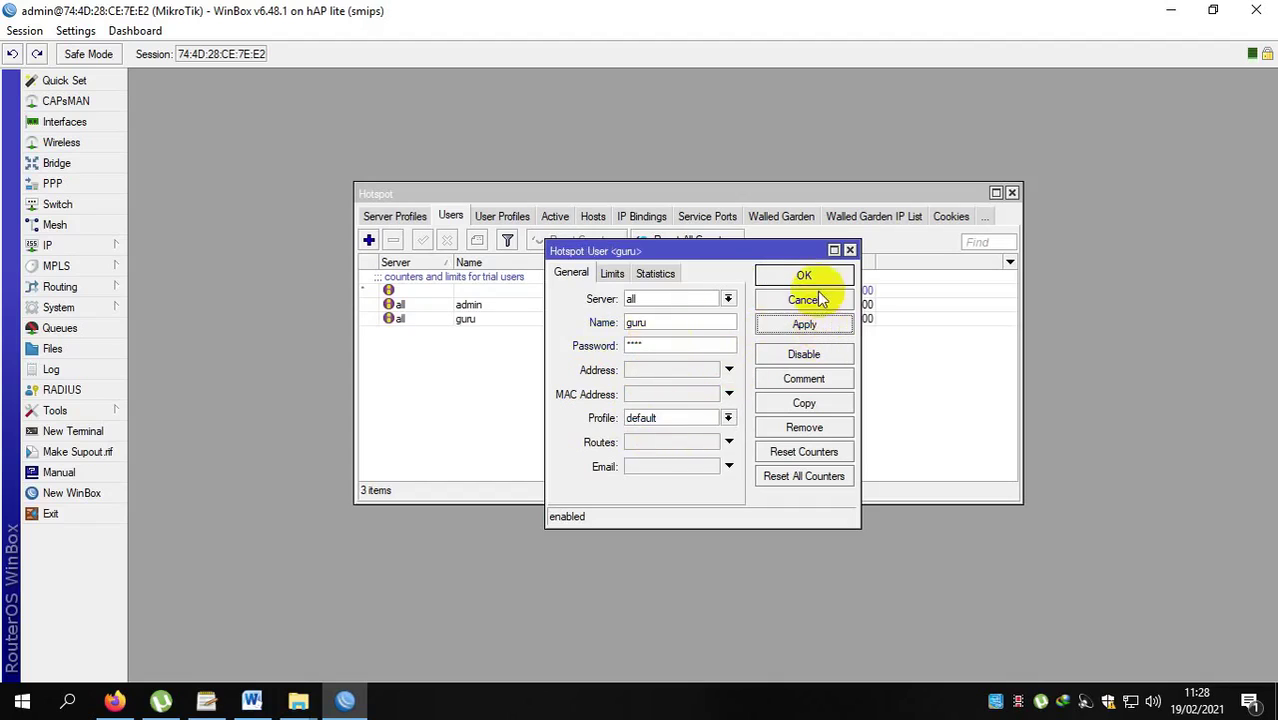
click(804, 276)
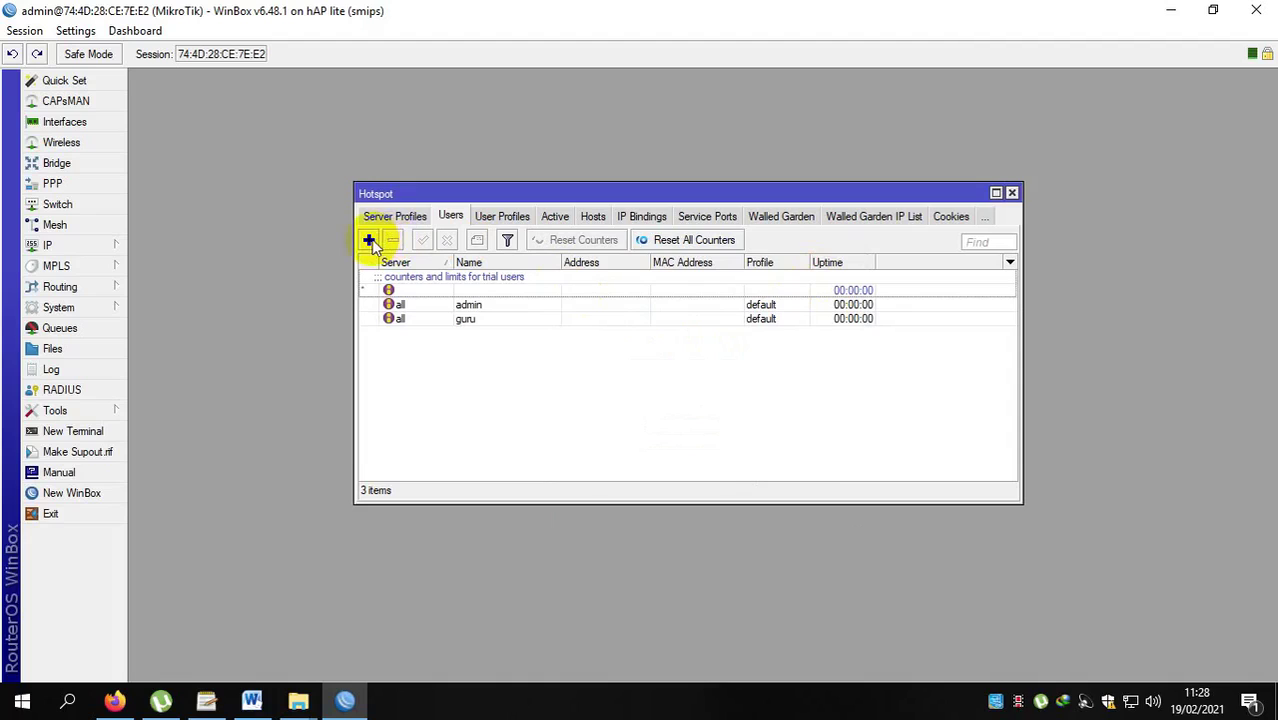
Add hotspot user 'siswa' with a password, assigned the 256k profile.
click(369, 240)
drag(675, 324, 600, 324)
text(siswa)
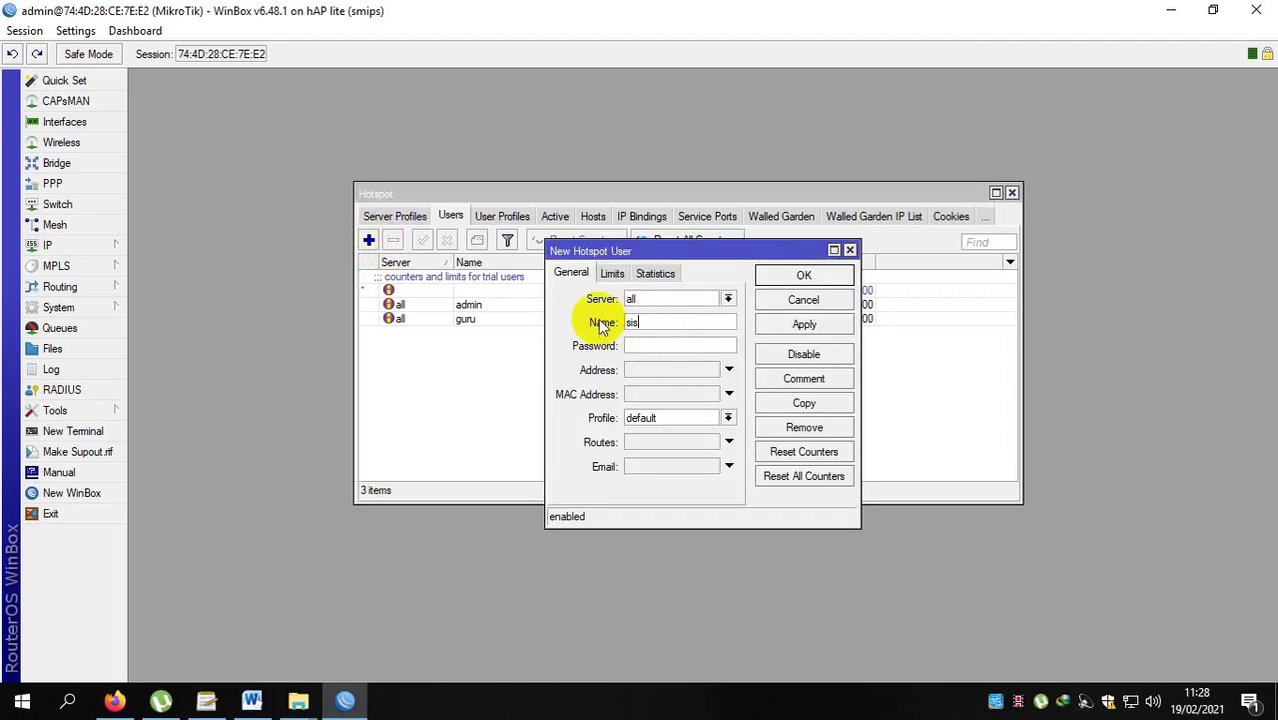
click(652, 344)
text(12345)
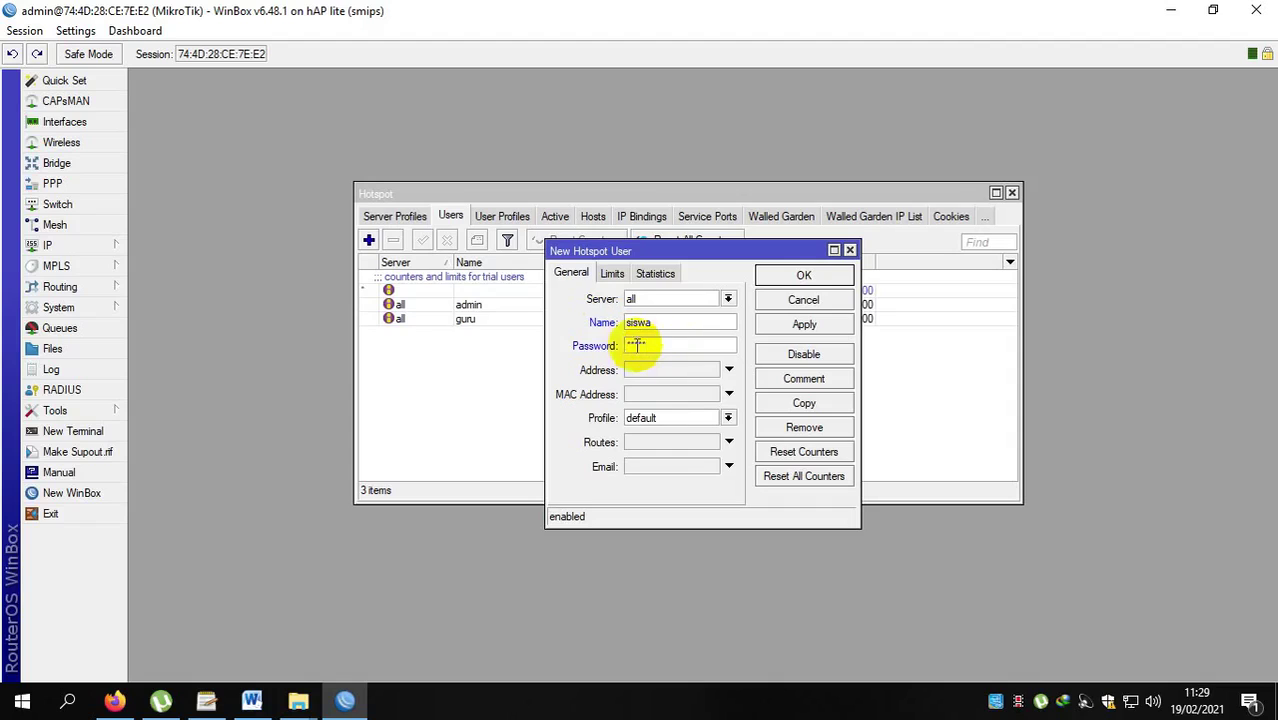
click(676, 420)
click(680, 431)
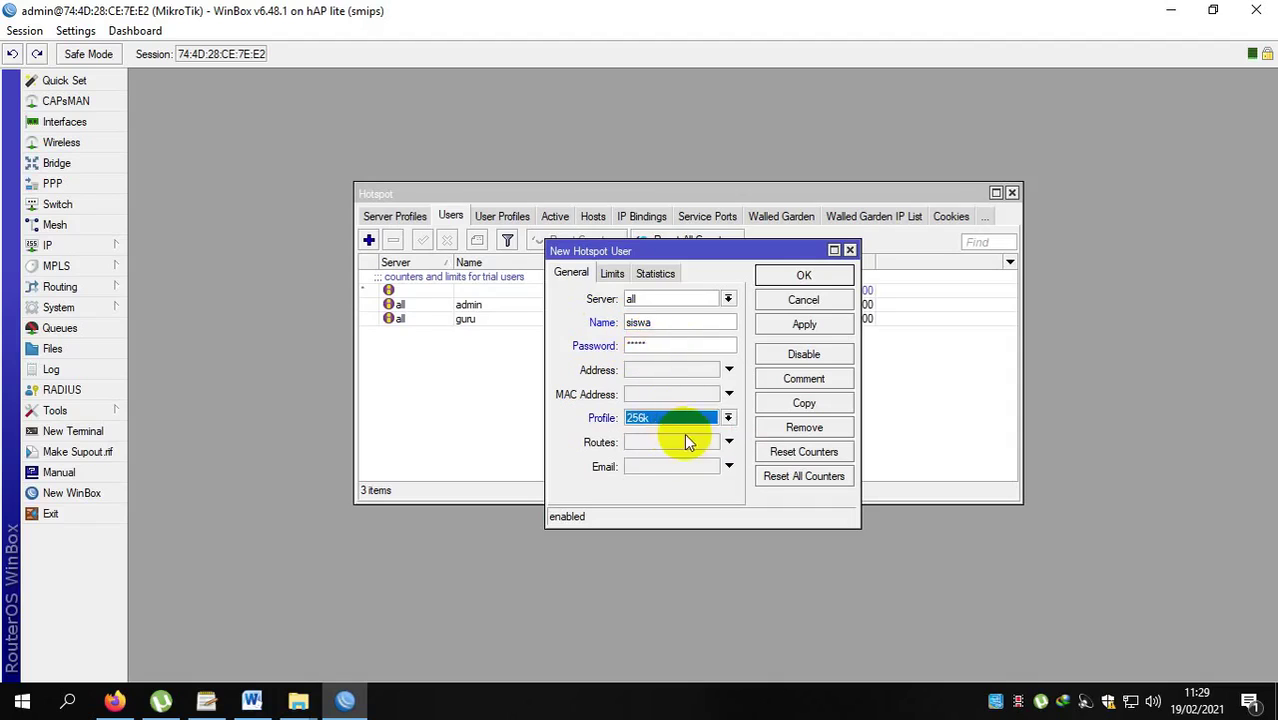
click(808, 326)
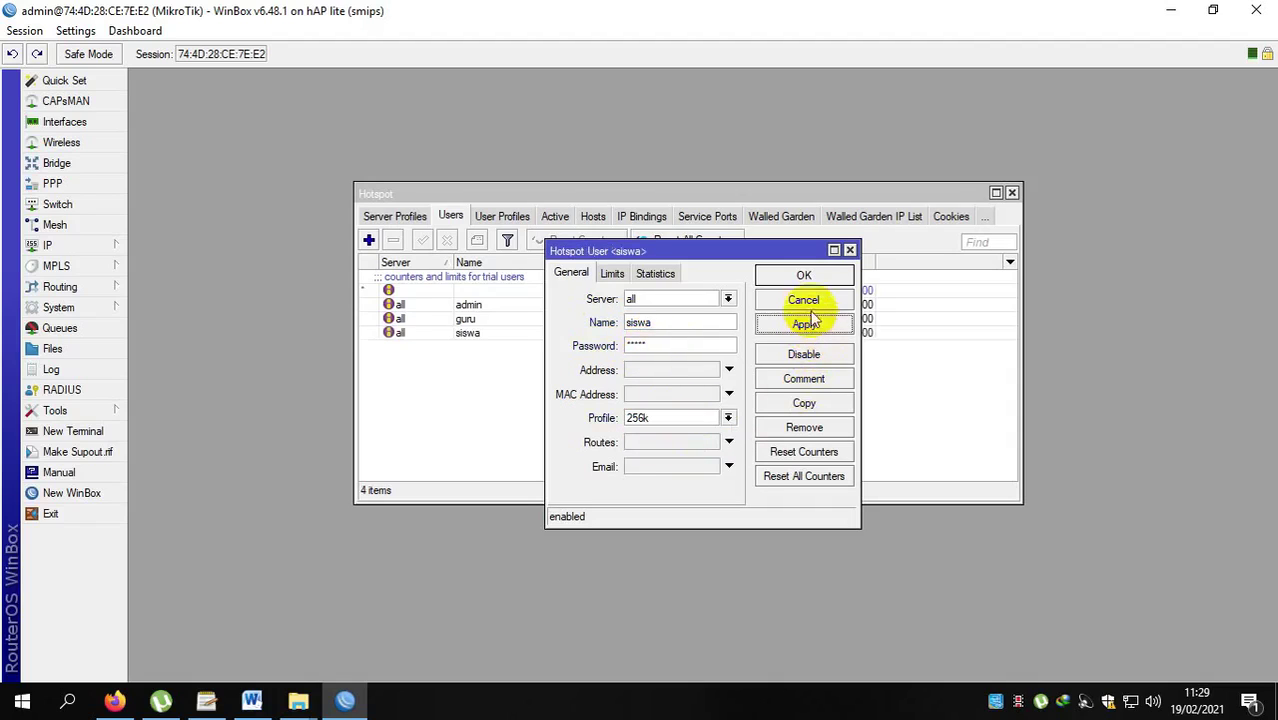
click(792, 275)
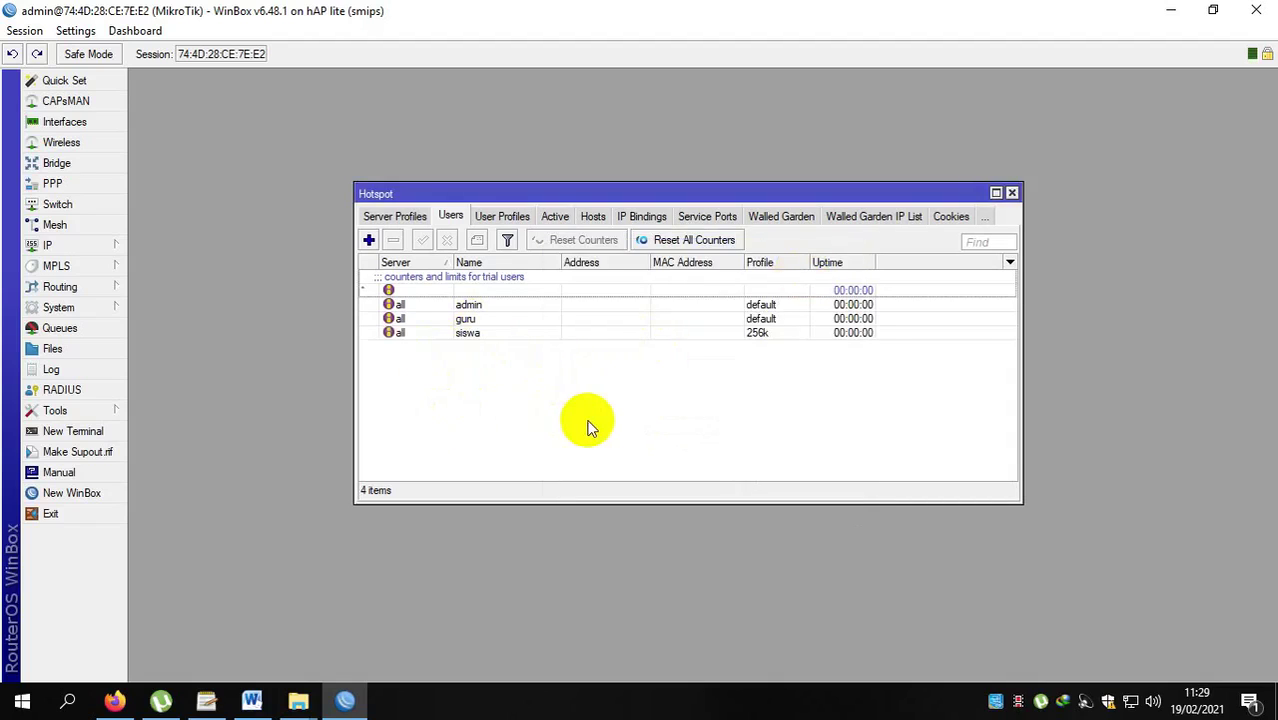
Change the guru hotspot user's profile from default to 256k and save it.
click(643, 318)
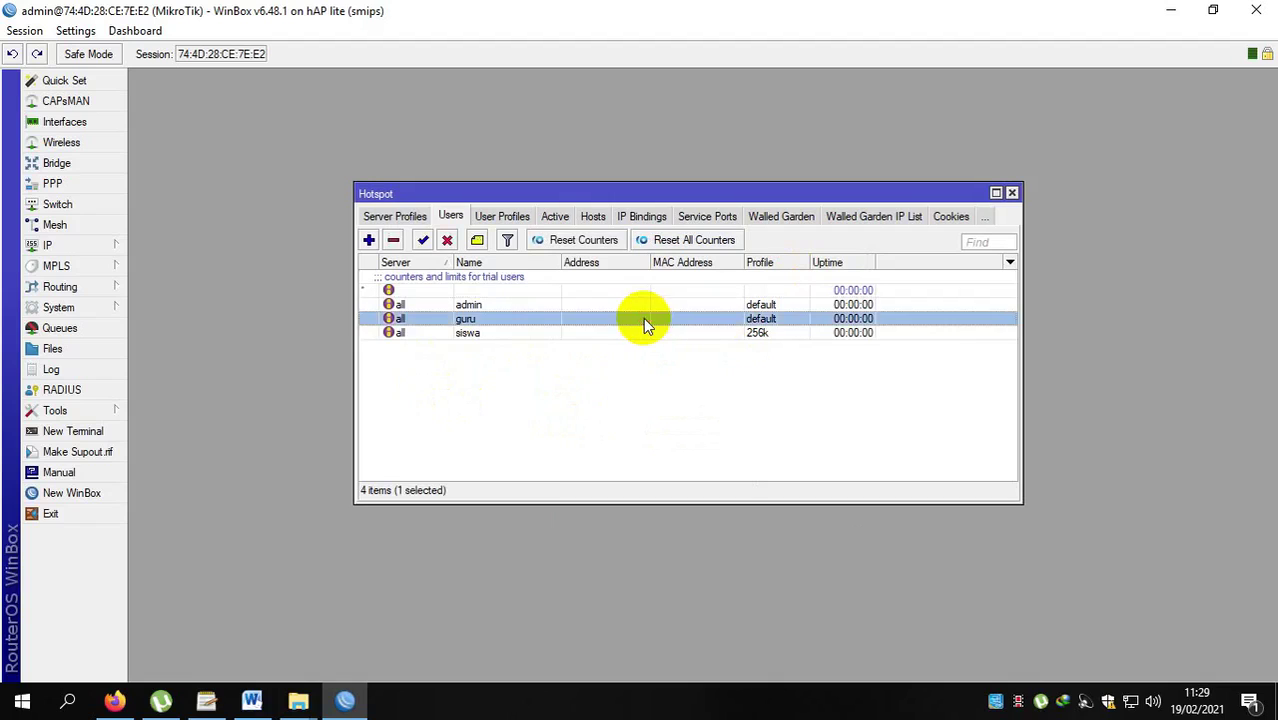
double_click(465, 318)
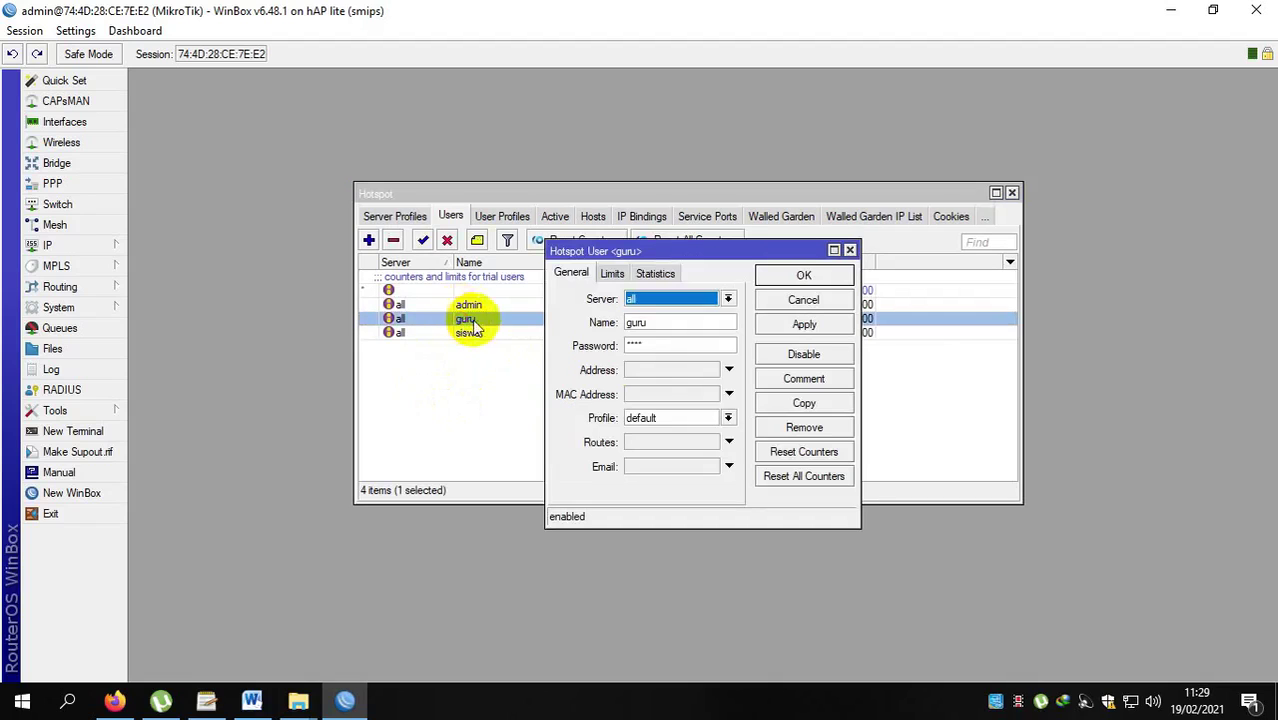
click(653, 418)
click(651, 429)
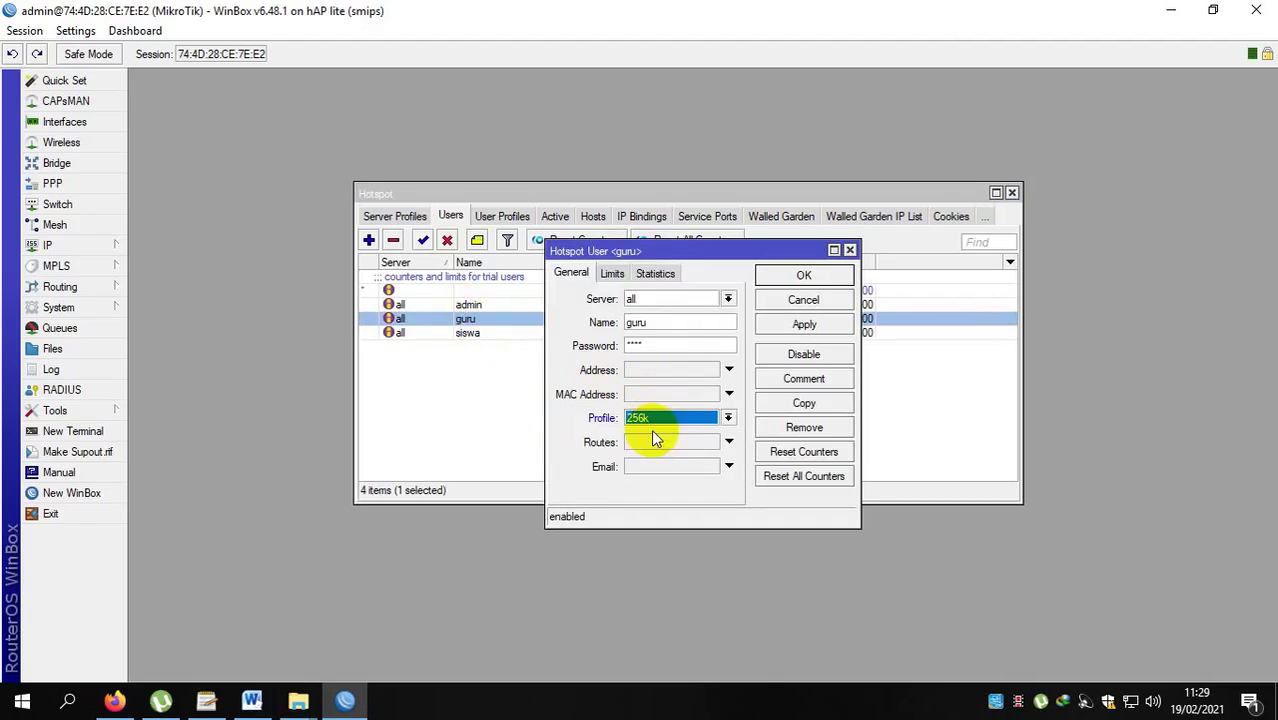
click(804, 324)
click(803, 276)
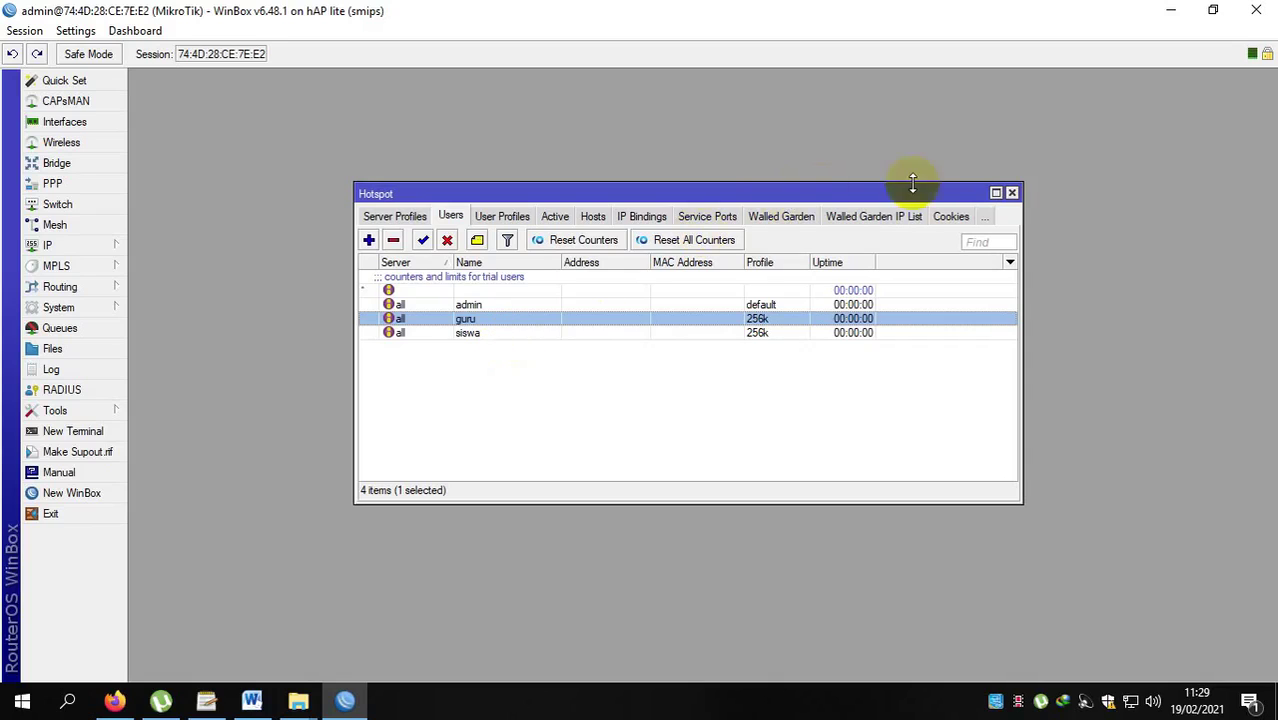
click(1014, 194)
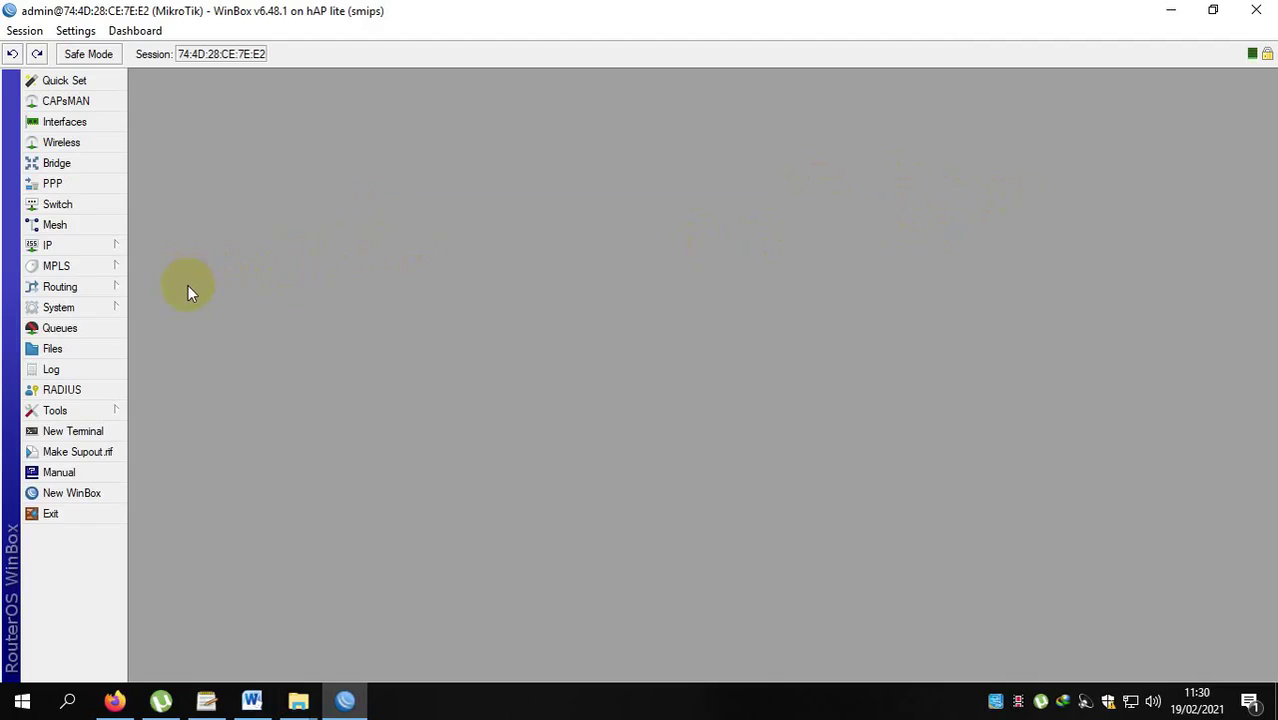
click(87, 249)
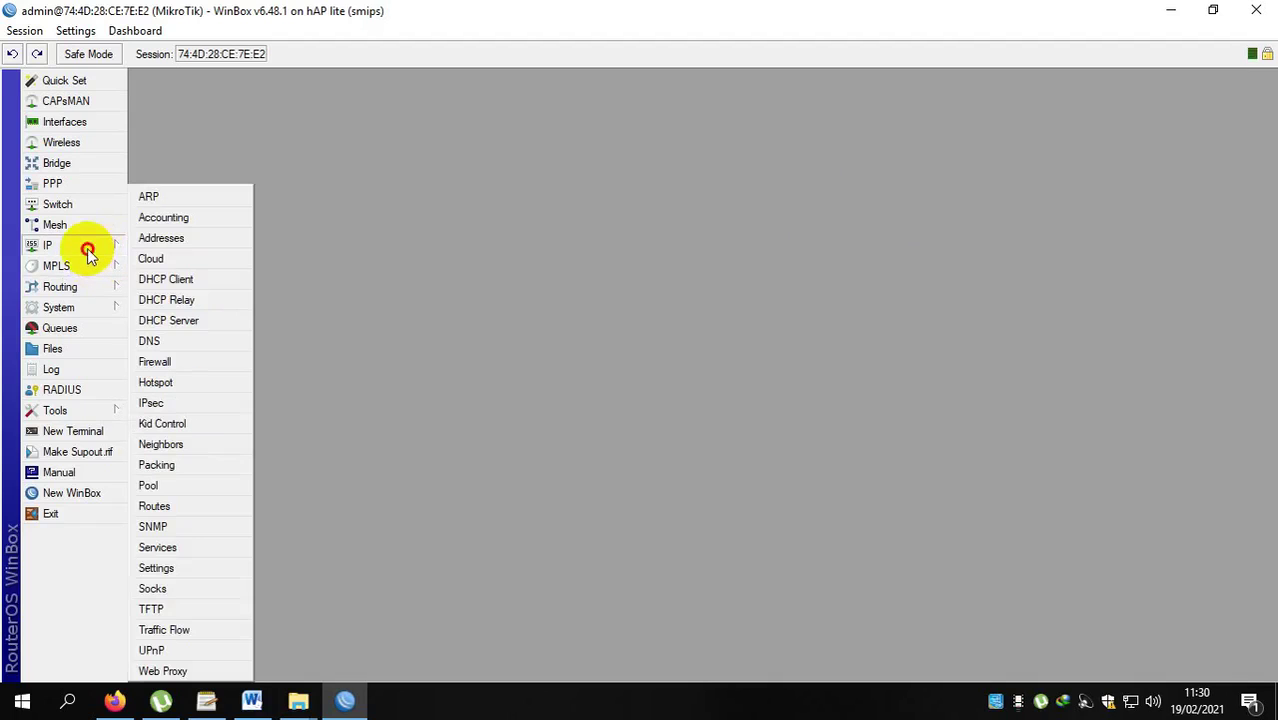
click(207, 361)
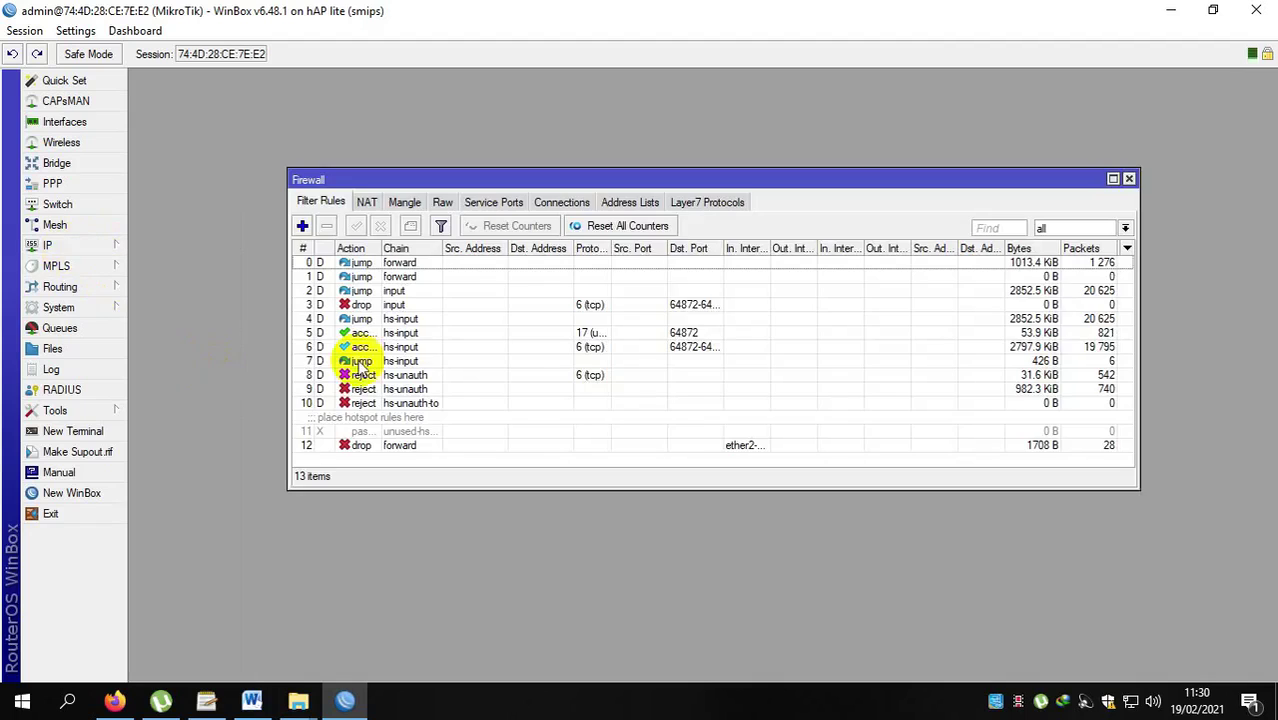
click(576, 190)
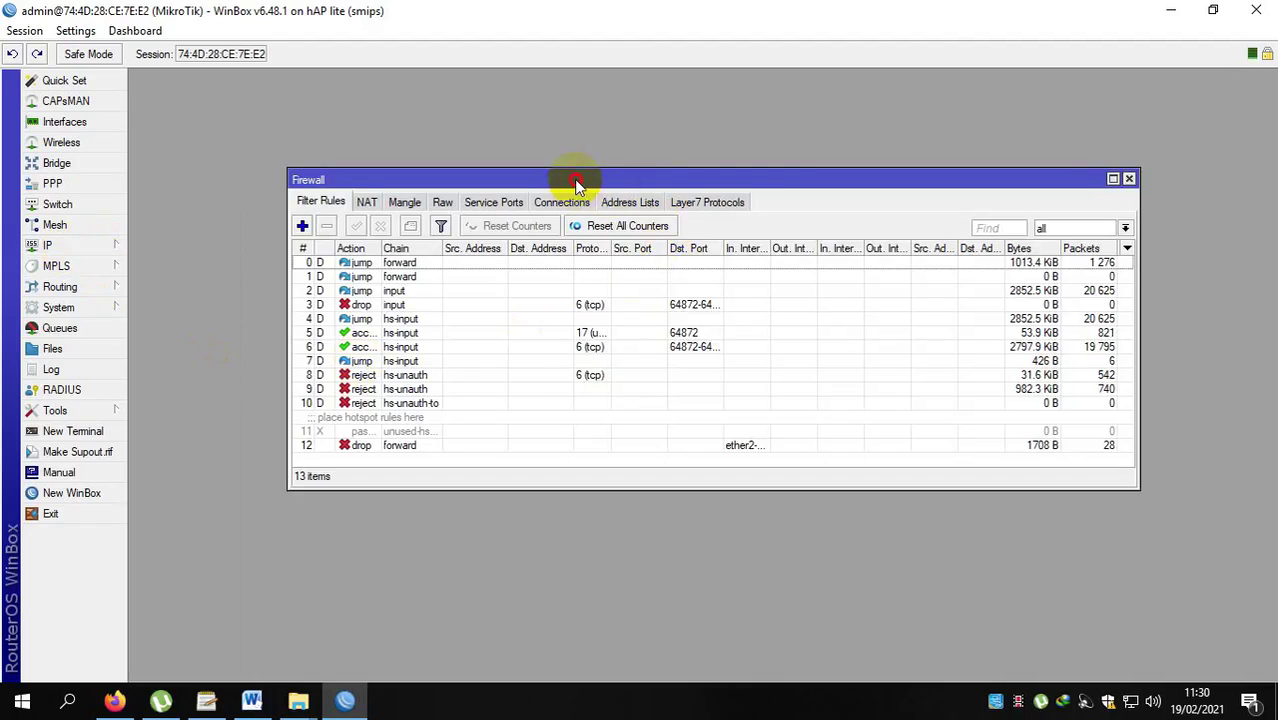
click(1129, 178)
click(45, 245)
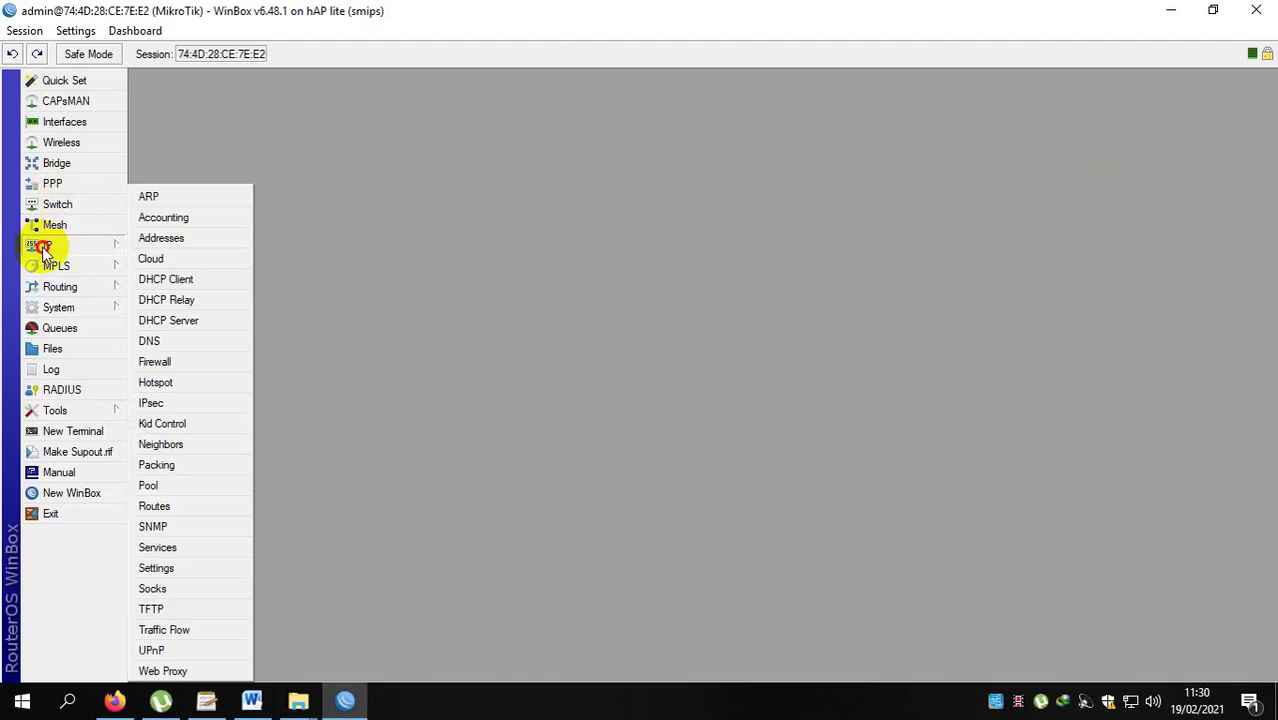
Reopen the Hotspot window and move through Server Profiles and Servers to the empty Walled Garden list.
click(204, 384)
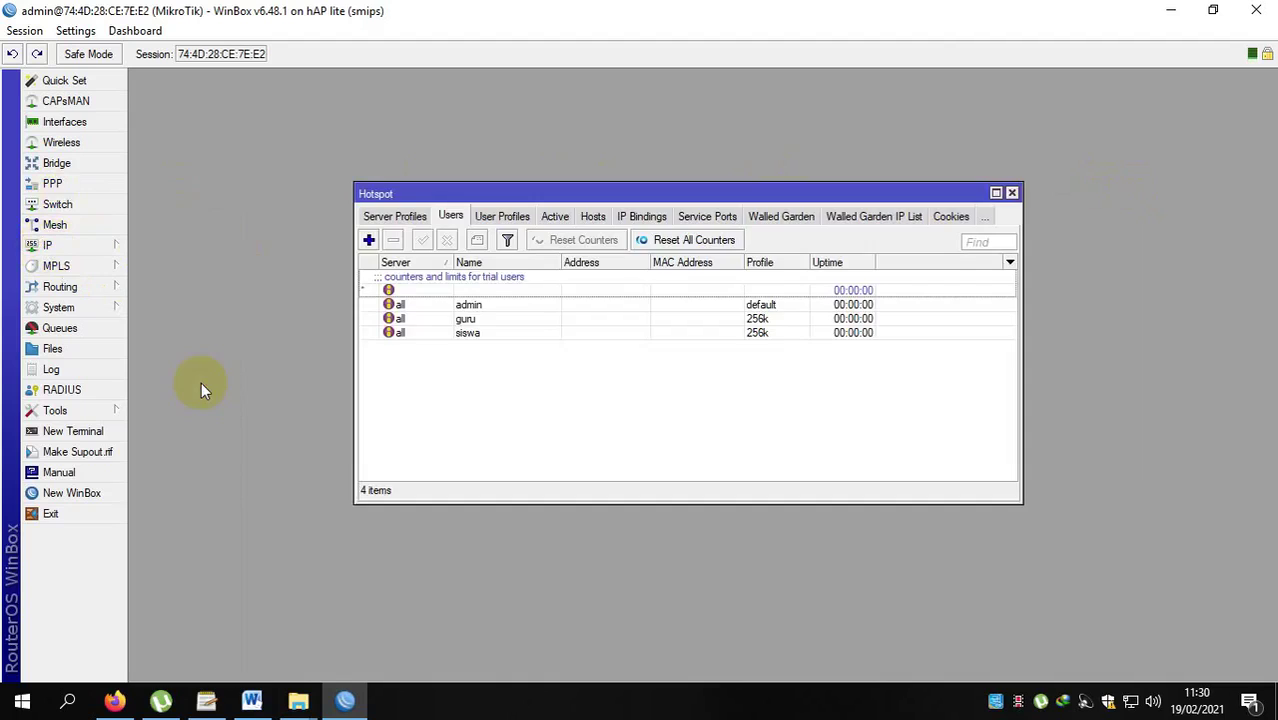
drag(742, 193, 764, 206)
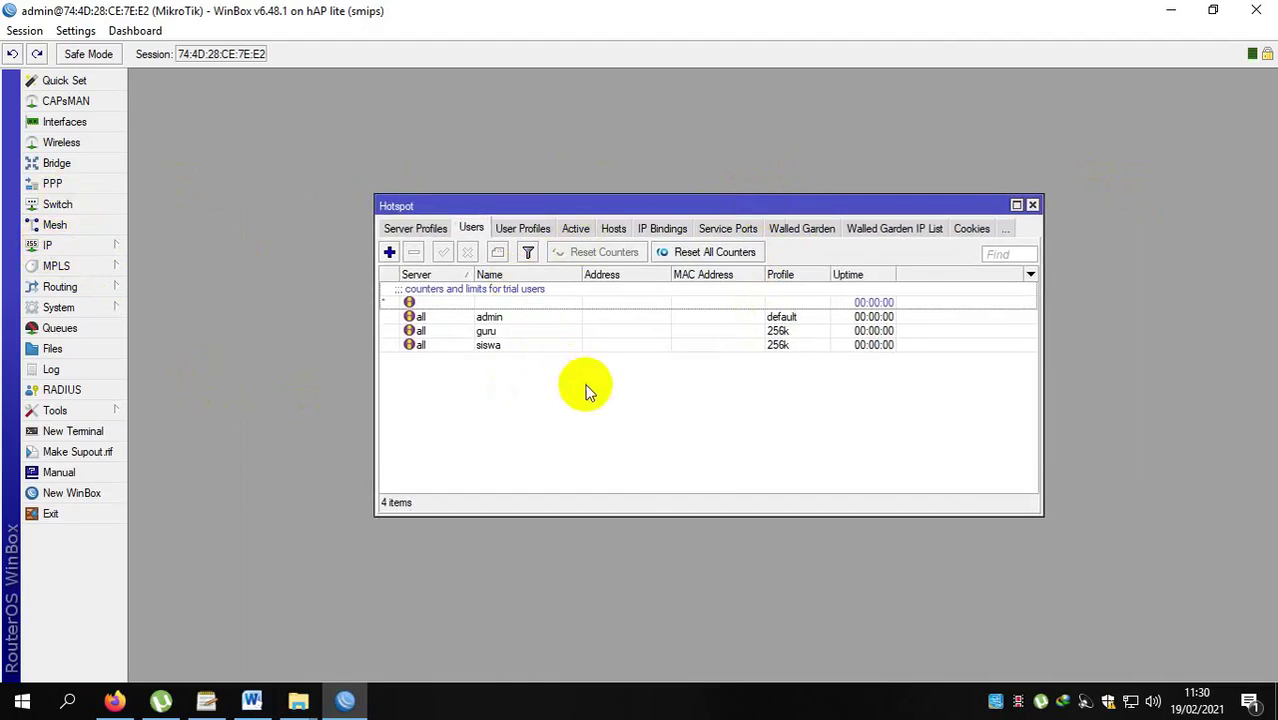
click(410, 229)
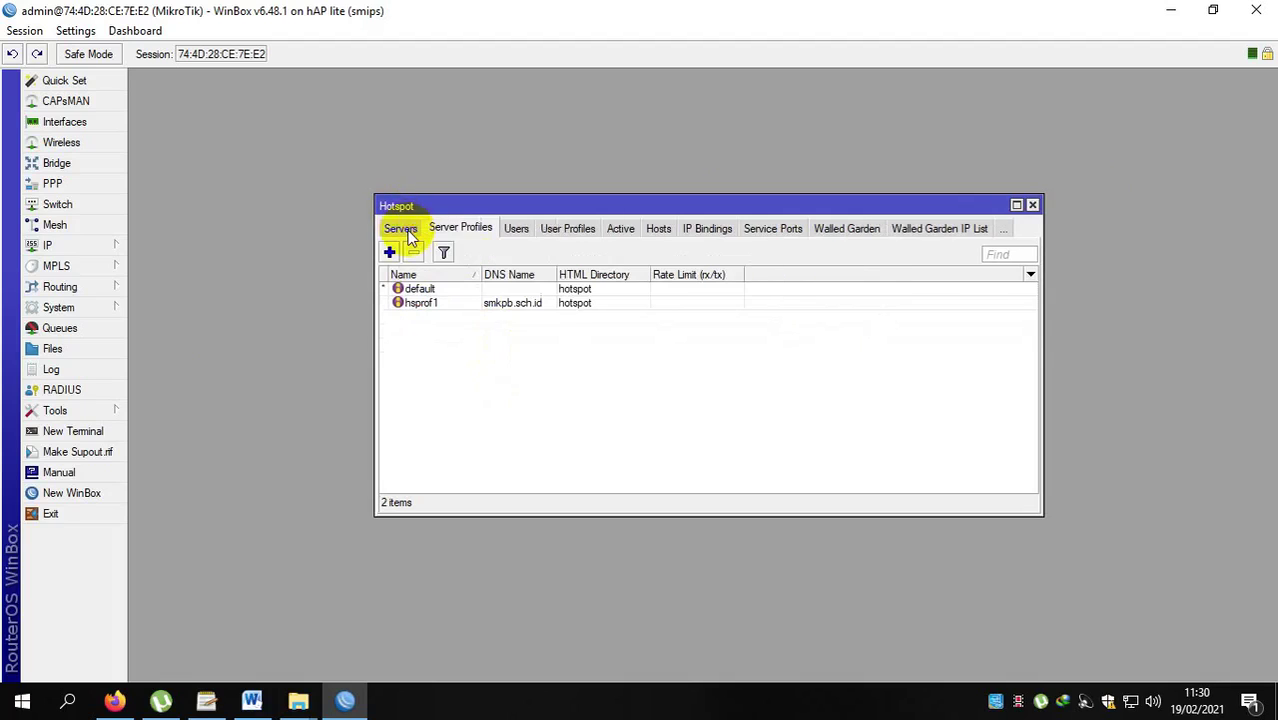
click(400, 228)
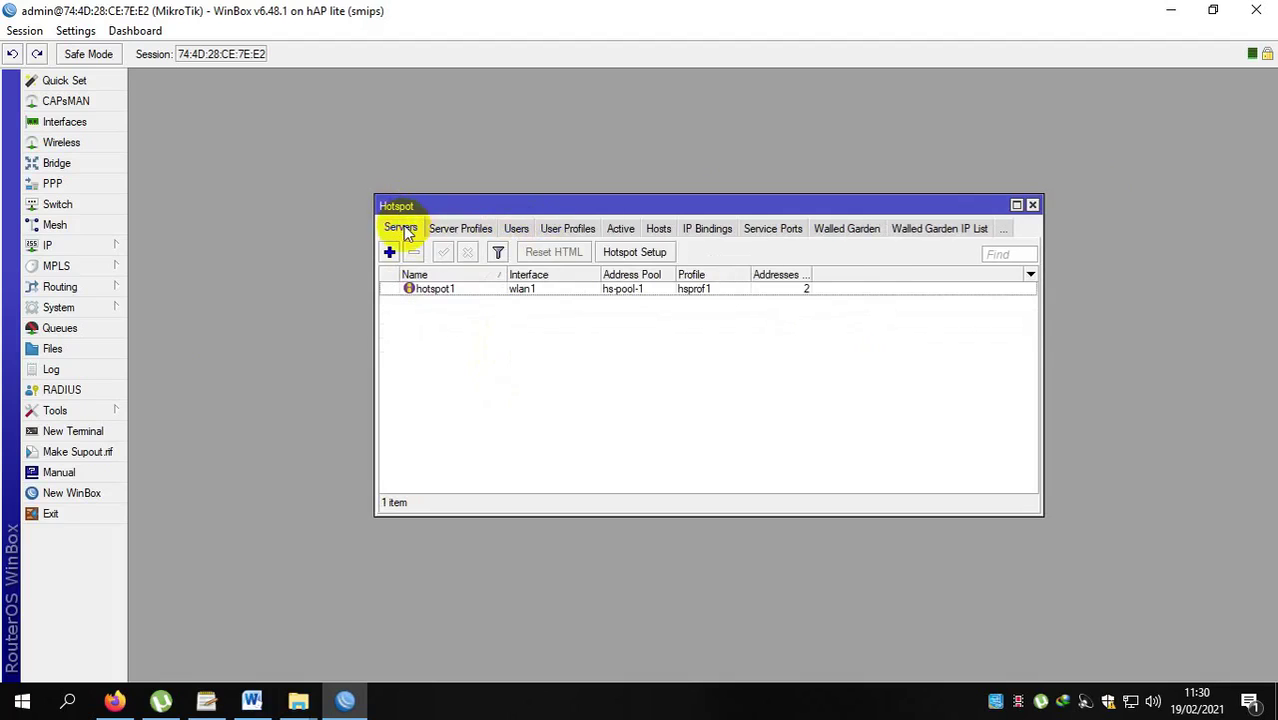
click(857, 236)
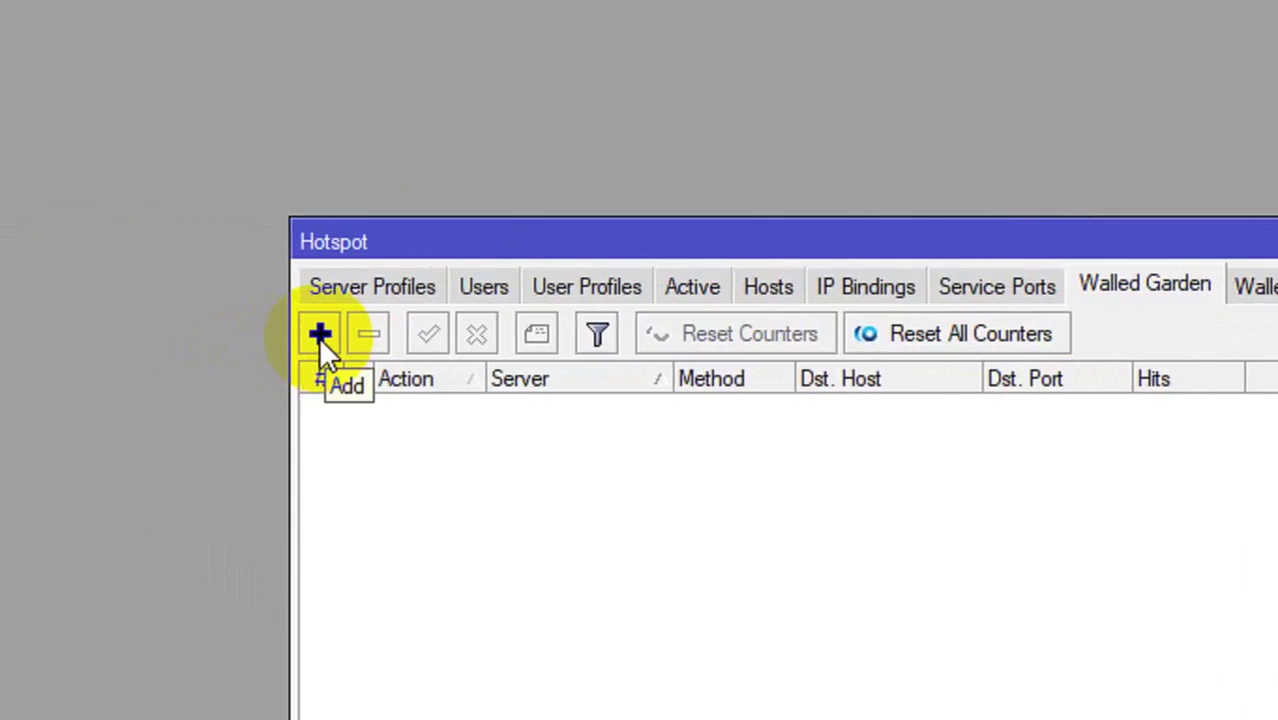
Create a Walled Garden allow entry with Dst. Host kemdikbud.go.id and apply it.
click(319, 336)
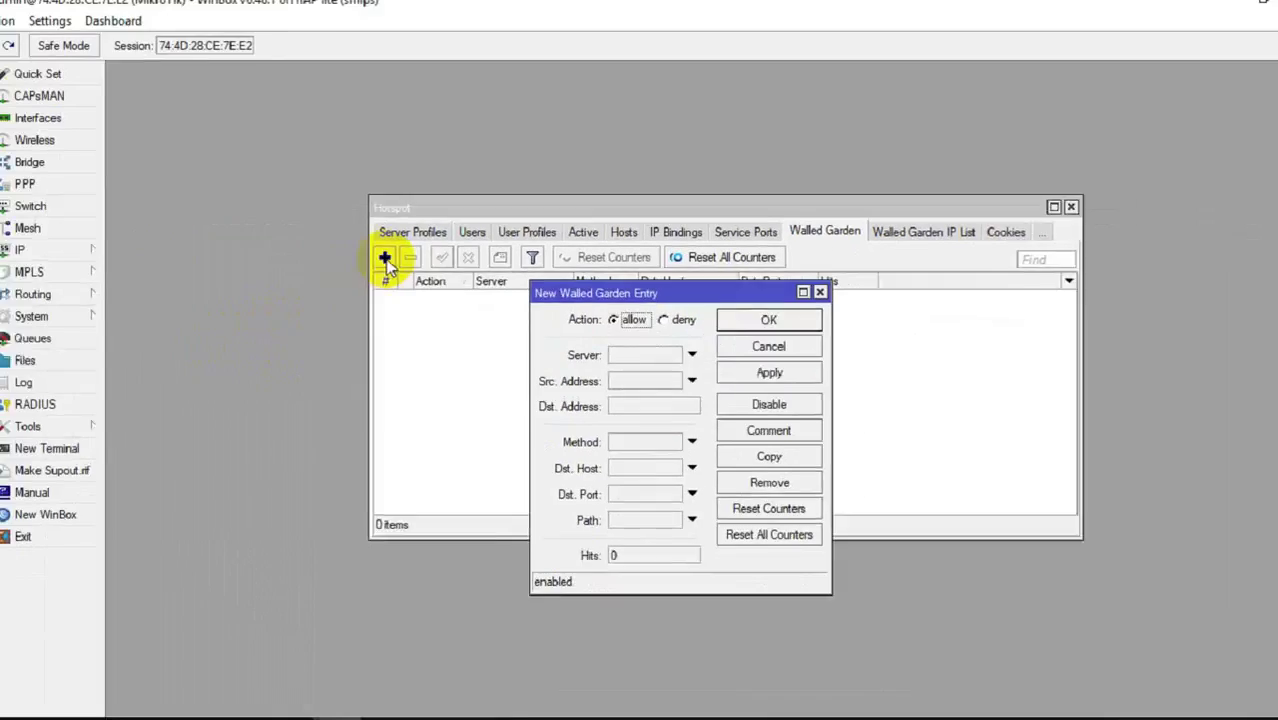
drag(895, 404, 819, 396)
drag(639, 282, 640, 282)
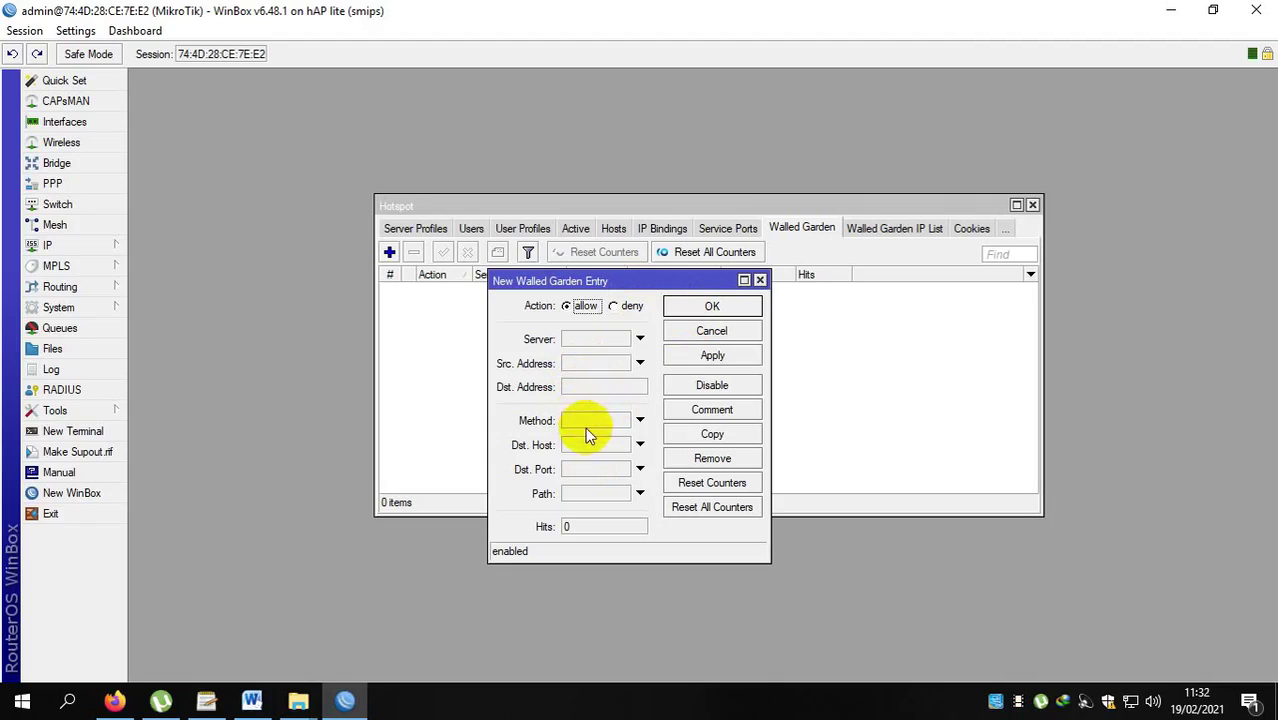
click(612, 452)
text(ke)
text(m)
text(dikbud)
text(.go.)
text(id)
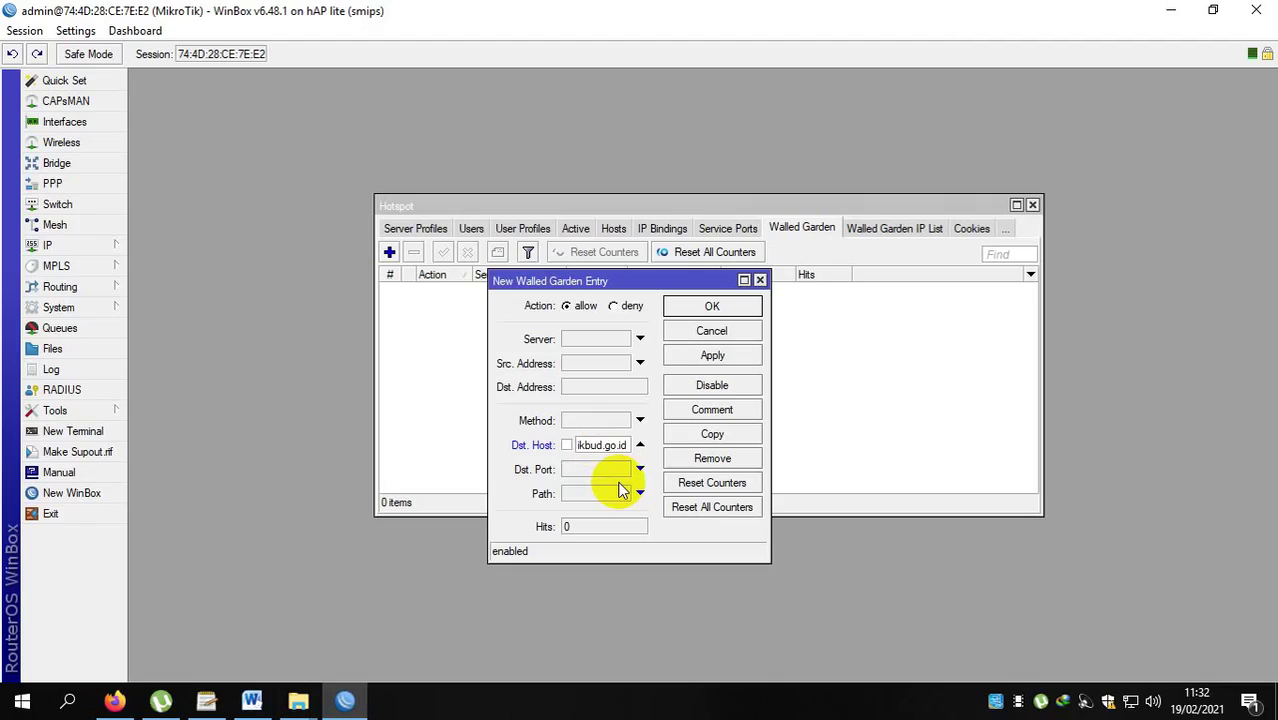
click(734, 357)
Confirm the kemdikbud.go.id entry with OK, then close the Hotspot window.
click(741, 314)
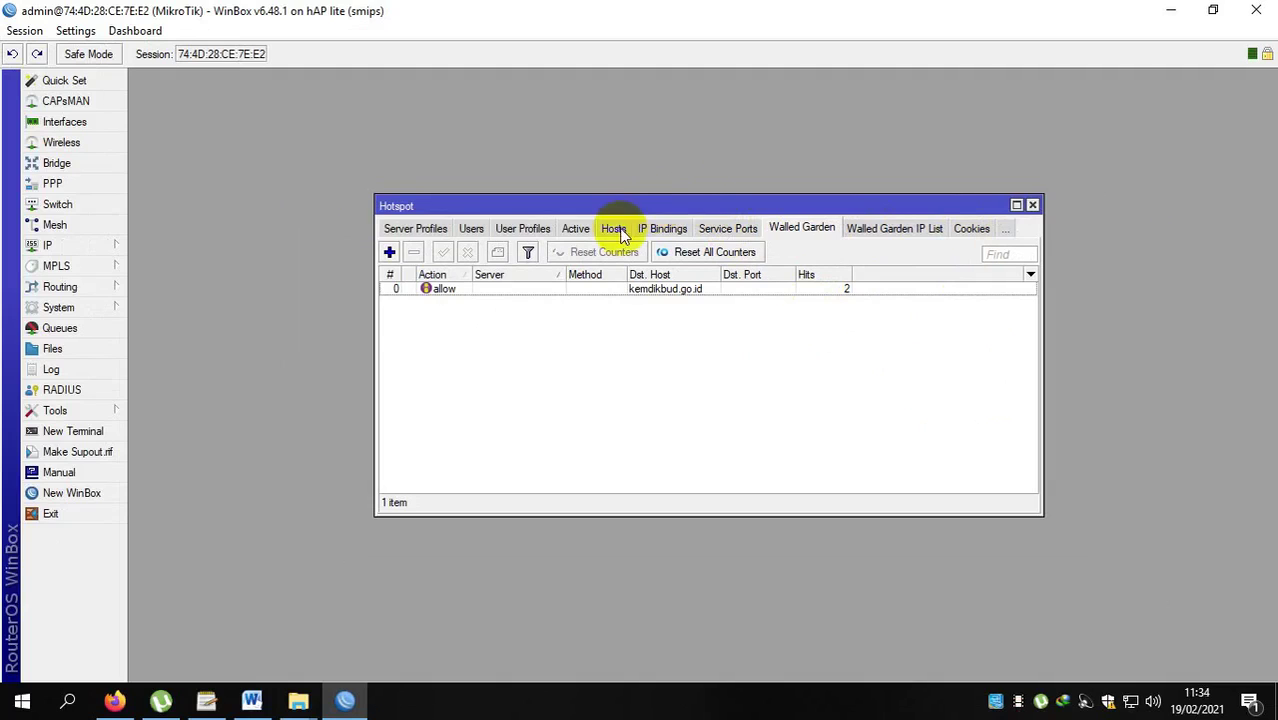
click(674, 208)
drag(674, 208, 589, 205)
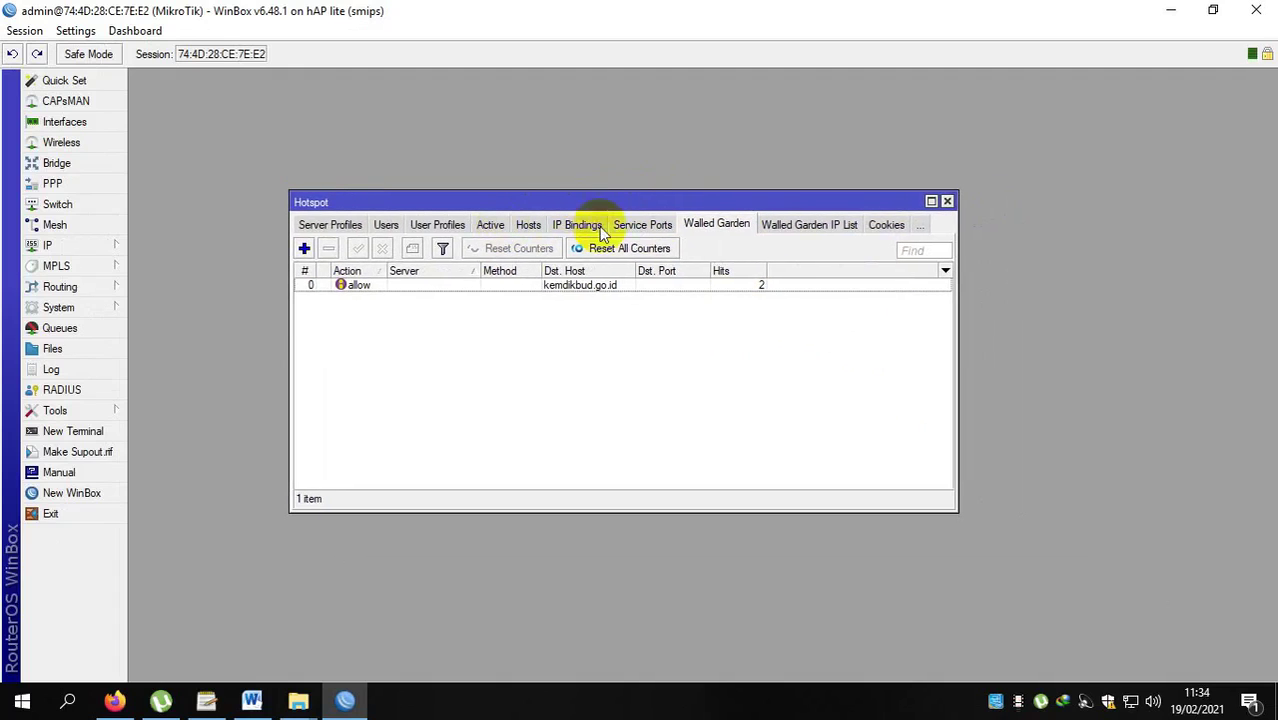
drag(608, 199, 636, 196)
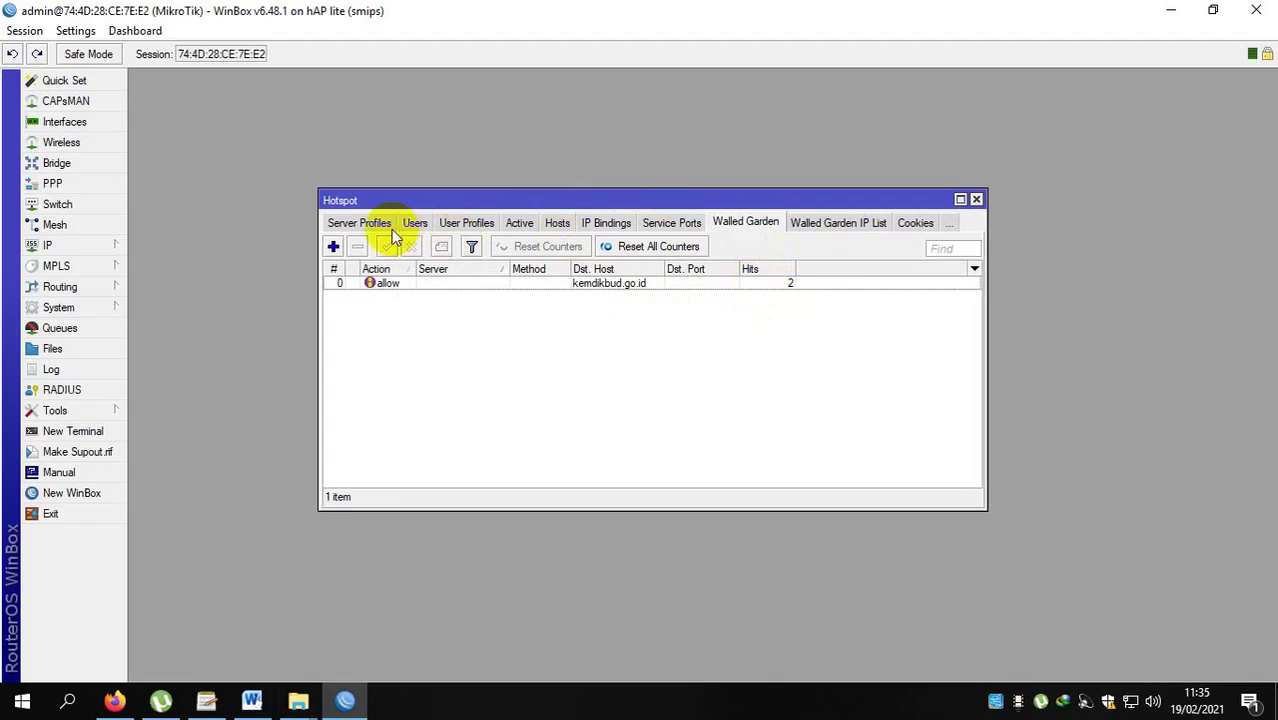
click(977, 201)
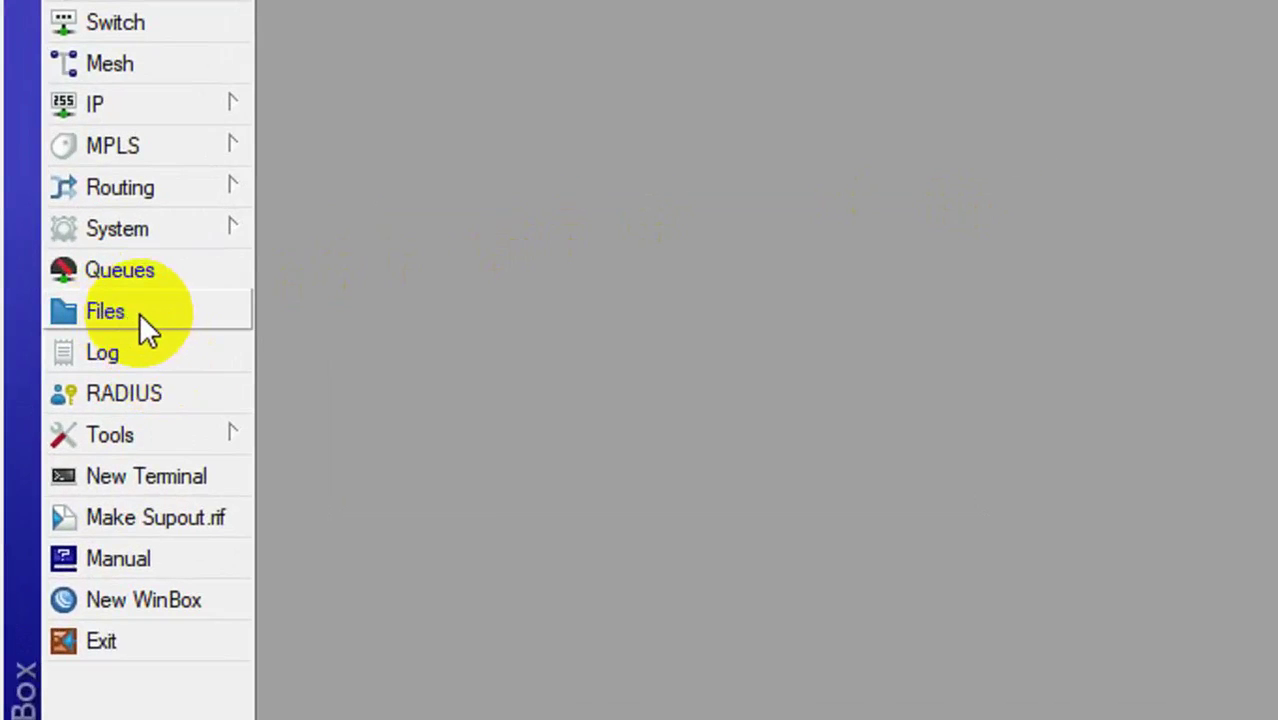
In the router's file list, select hotspot/login.html and bring up its context menu.
click(141, 318)
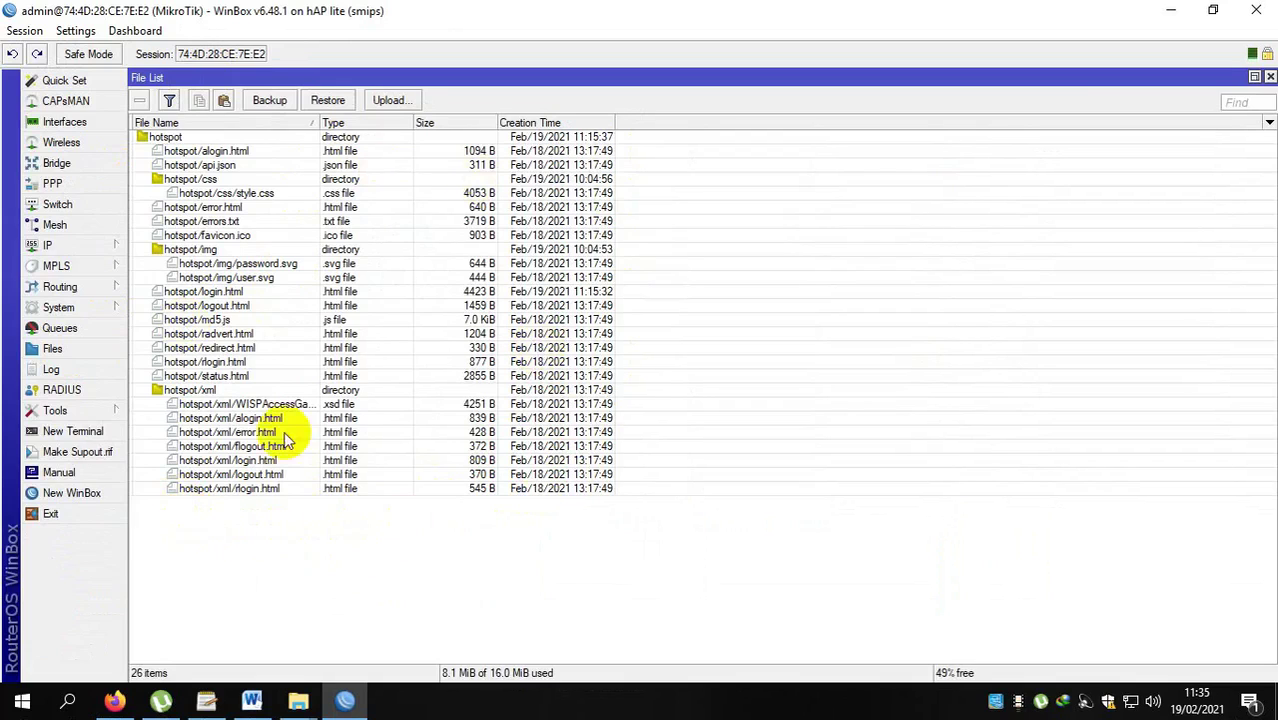
click(276, 138)
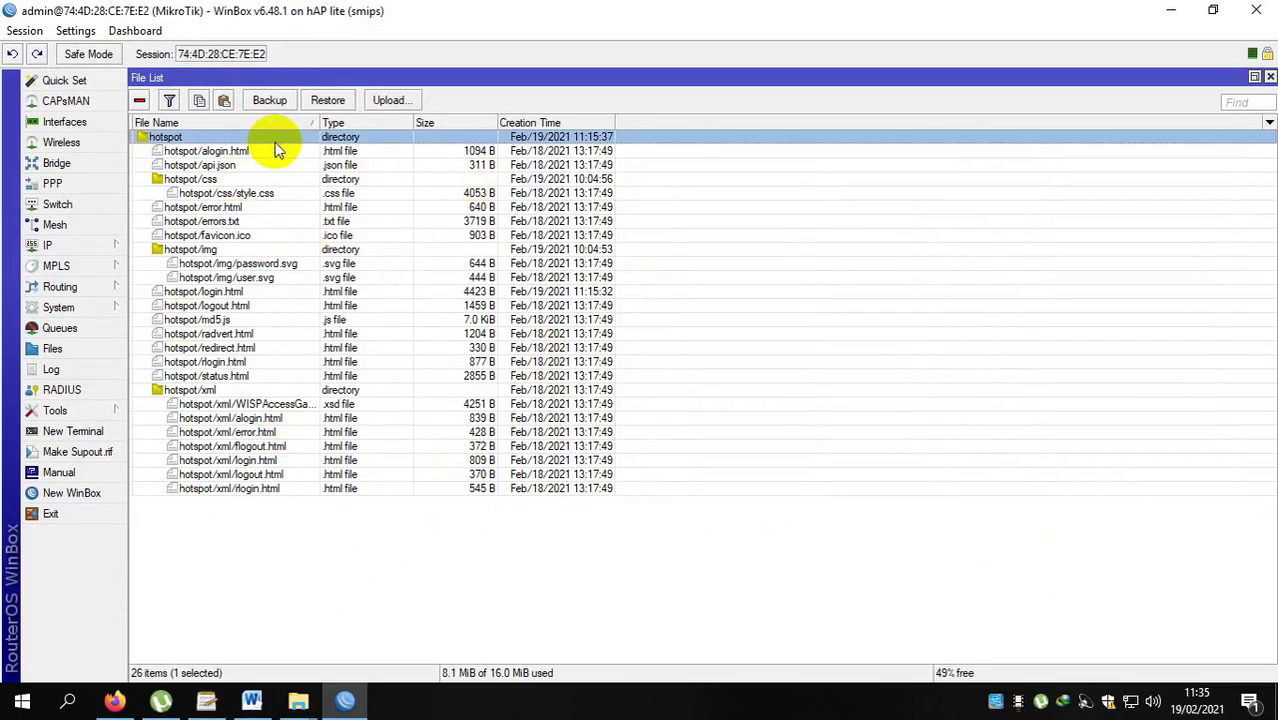
key(shift+Down)
key(shift+Down)
key(shift+Down)
key(shift+Down)
key(shift+Down)
key(shift+Down)
key(shift+Down)
key(shift+Down)
key(shift+Down)
key(shift+Down)
key(shift+Down)
key(shift+Down)
key(shift+Down)
key(shift+Down)
key(shift+Down)
key(shift+Down)
key(shift+Down)
key(shift+Down)
key(shift+Down)
key(shift+Down)
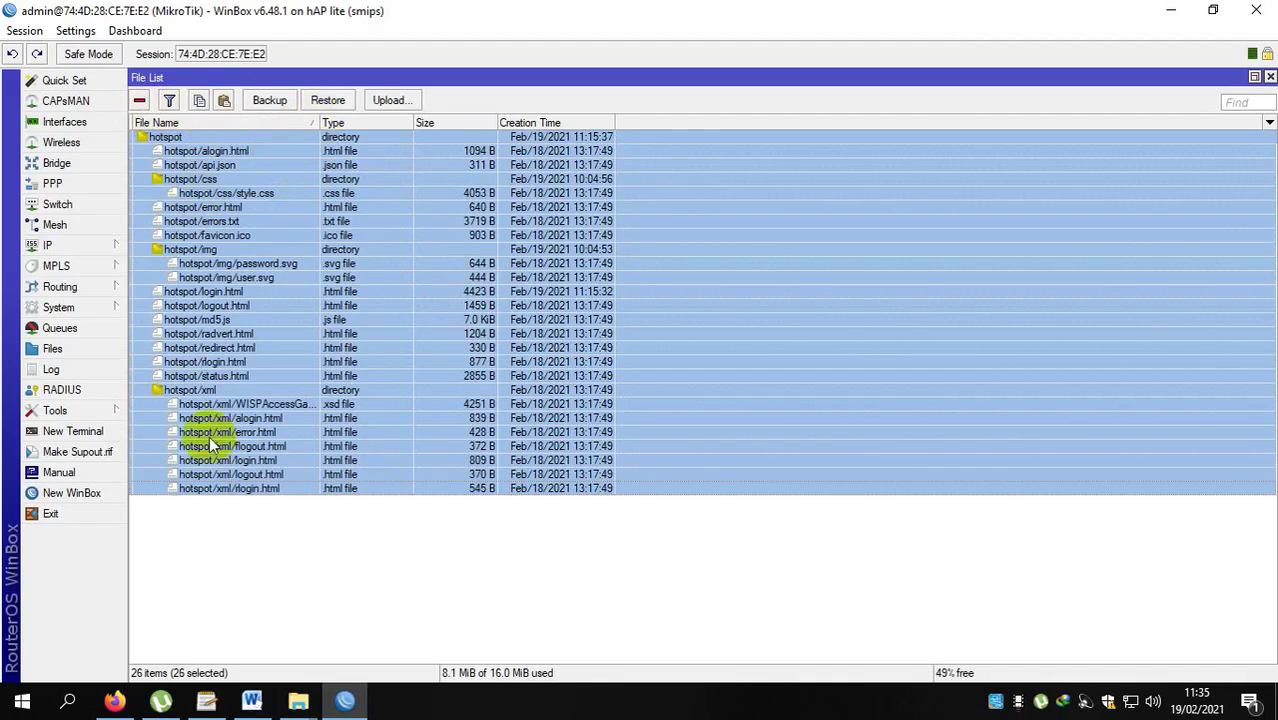
click(256, 588)
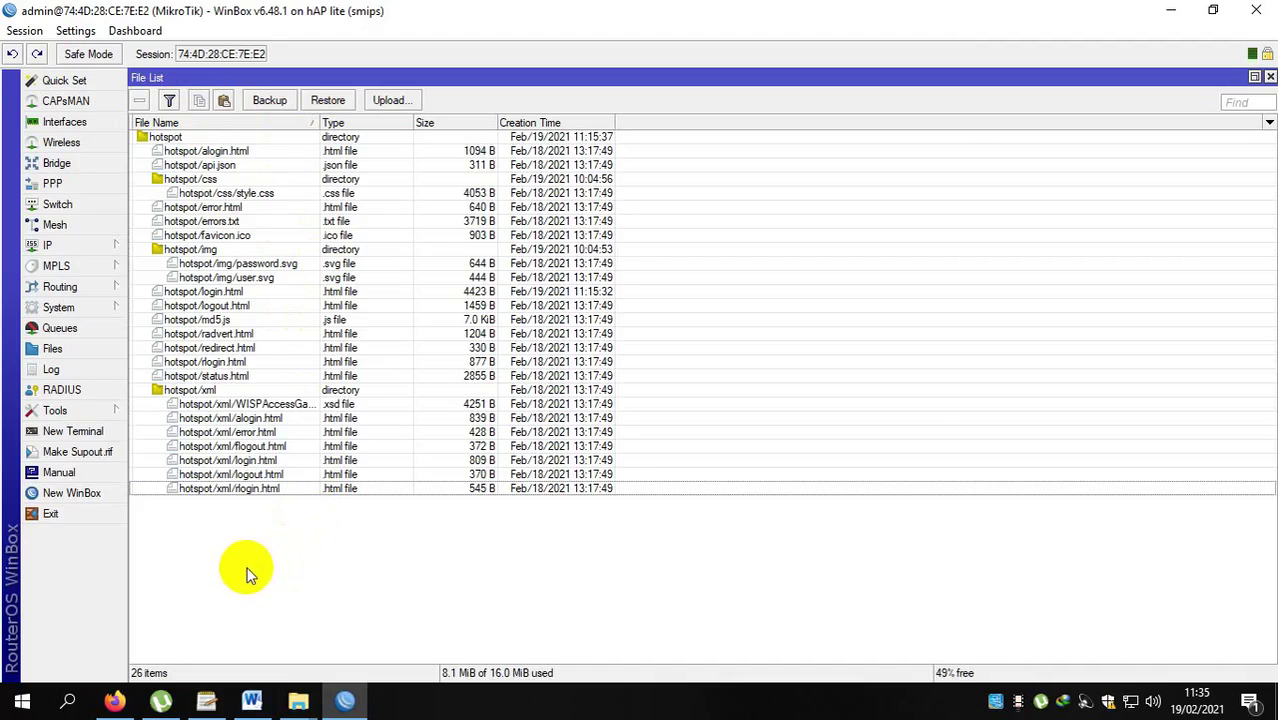
click(205, 293)
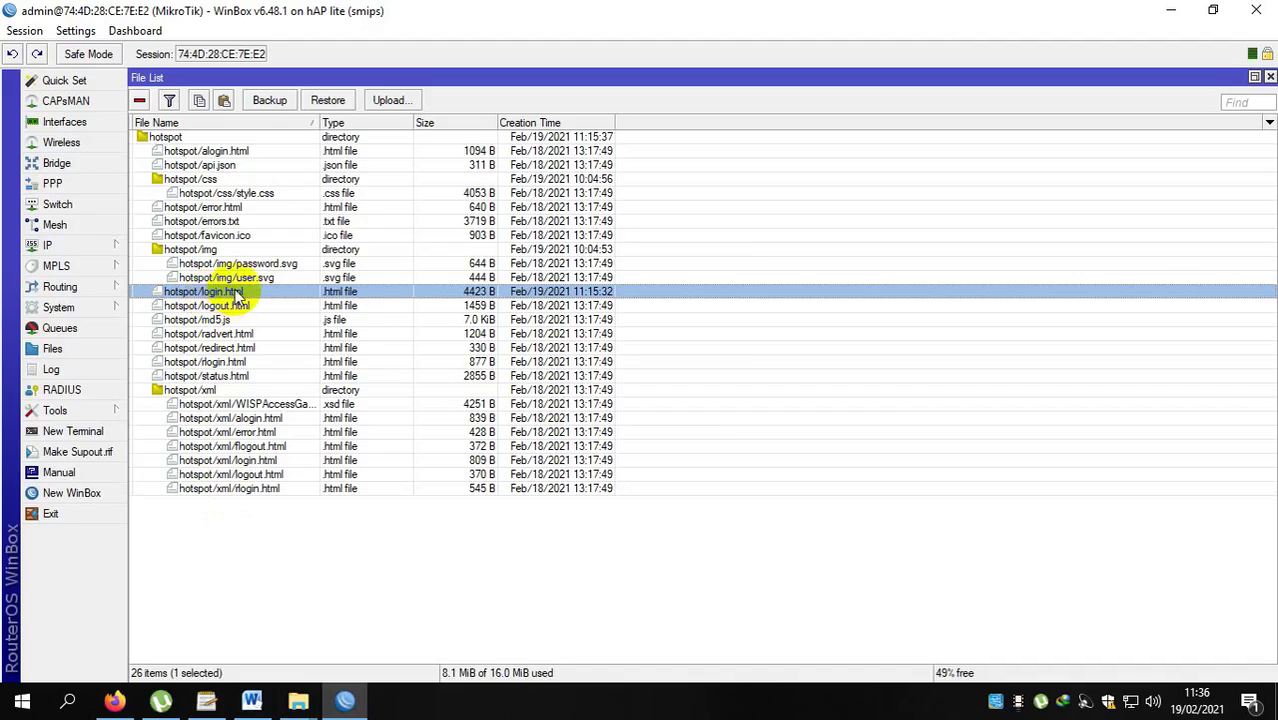
right_click(238, 297)
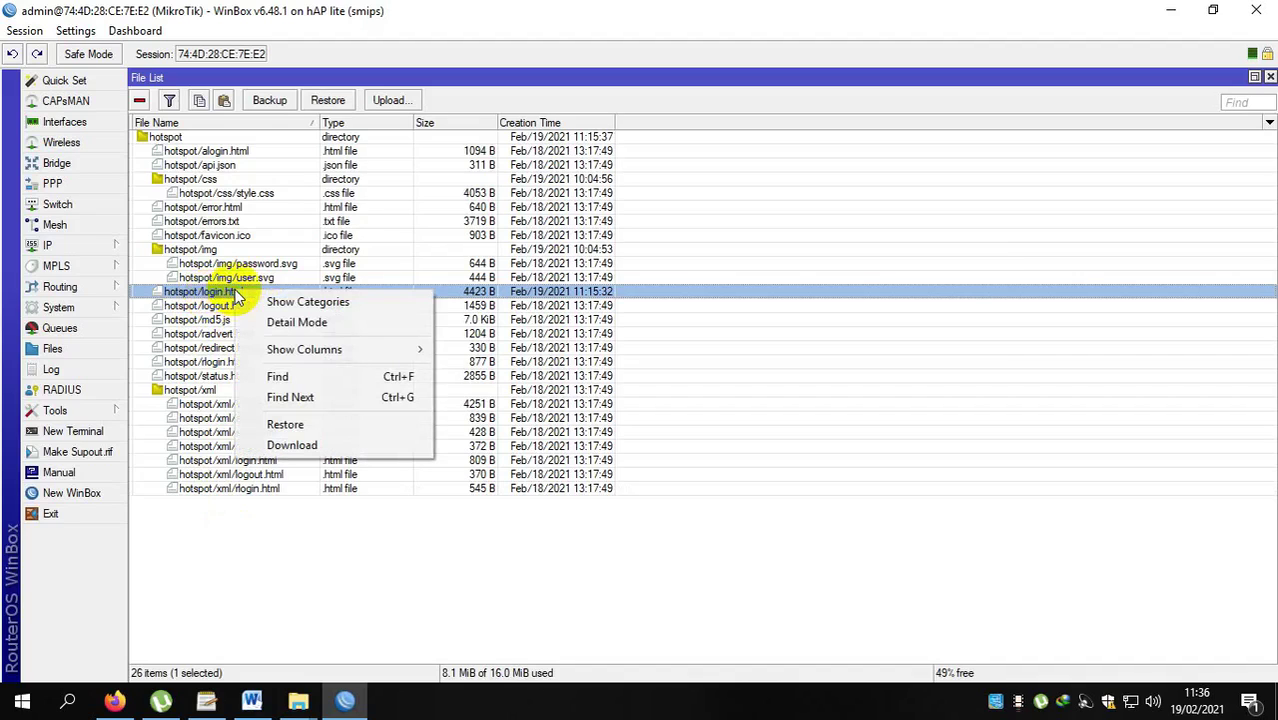
Download login.html from the router into This PC > Downloads.
click(298, 445)
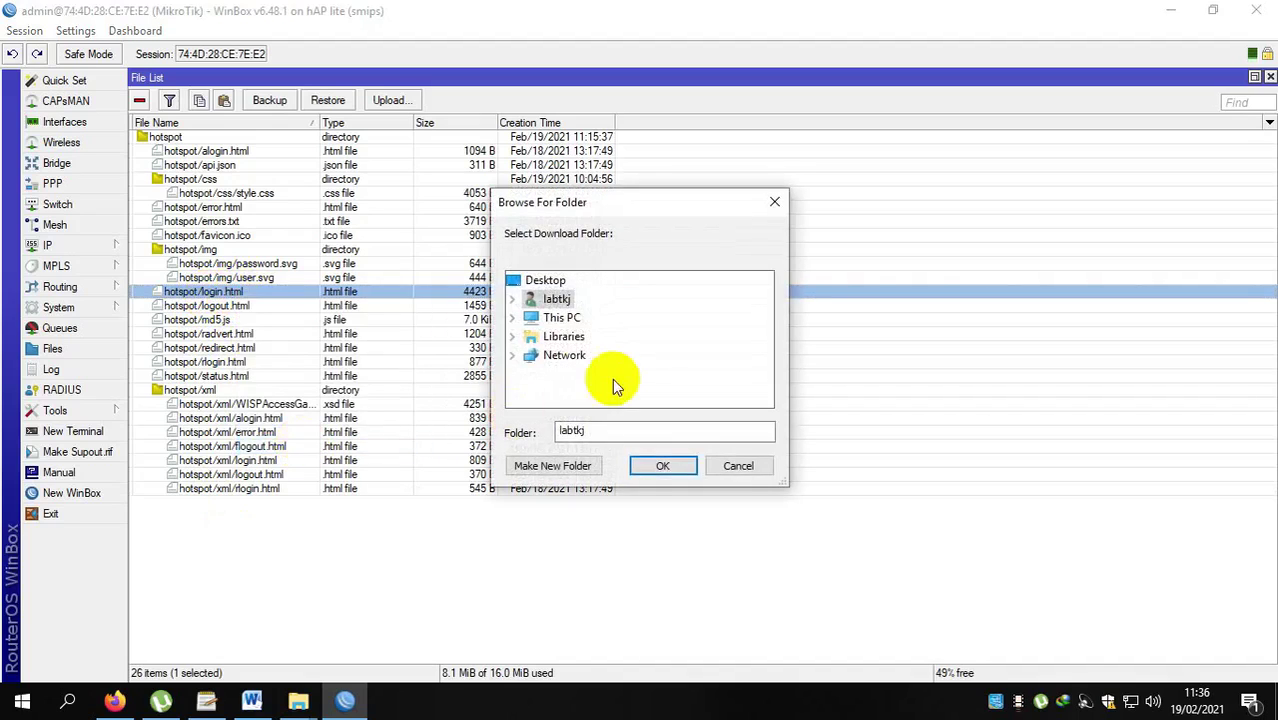
click(512, 318)
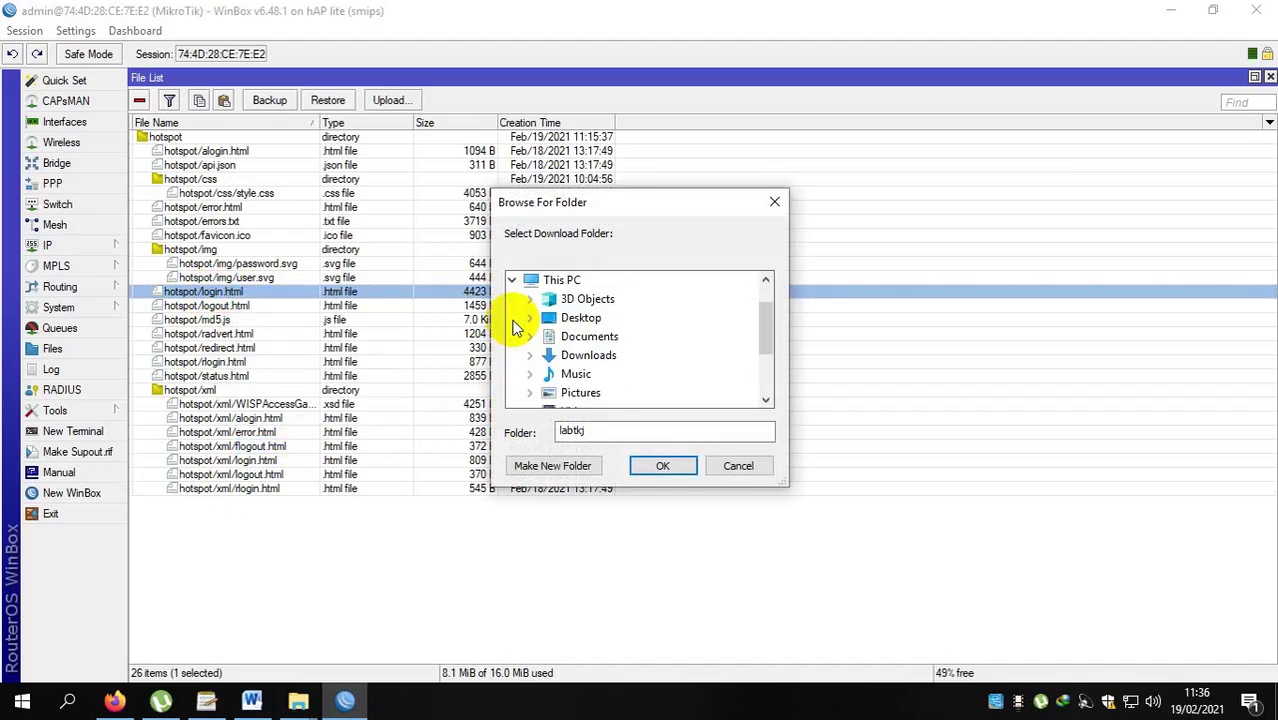
click(769, 318)
click(589, 355)
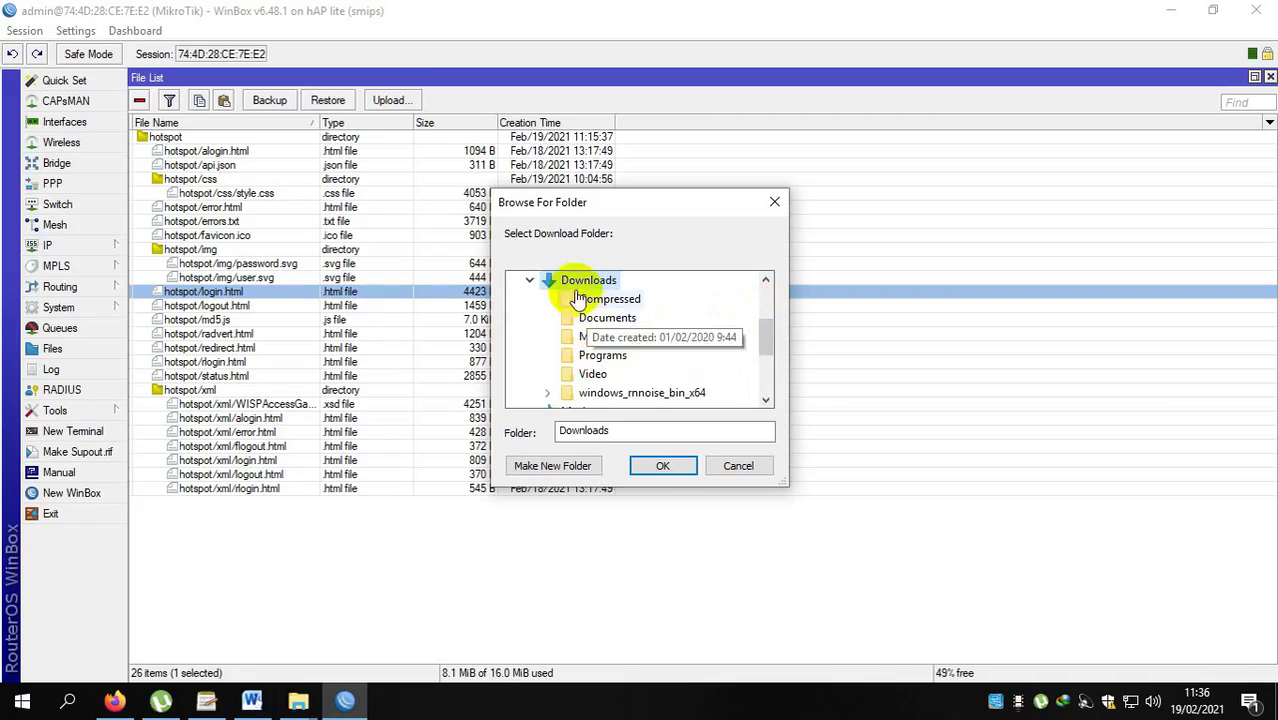
click(660, 475)
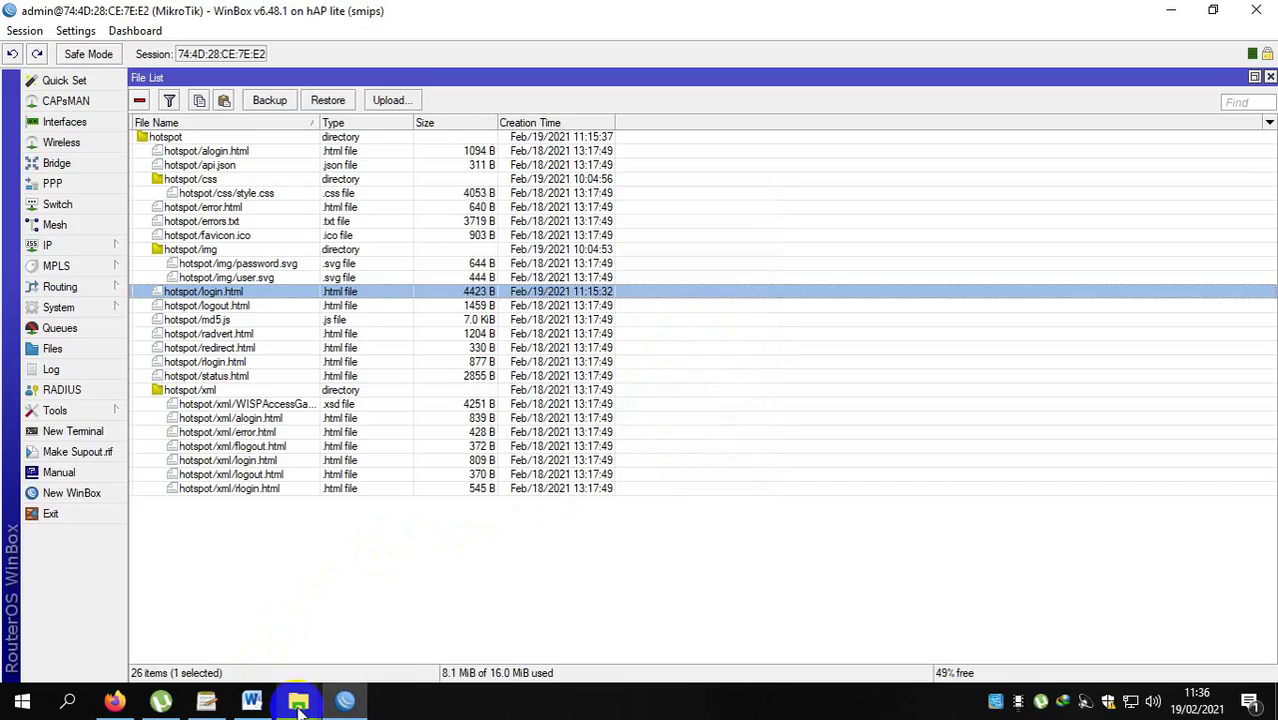
Open the downloaded login.html from the Downloads folder in Notepad++.
mouse_move(299, 706)
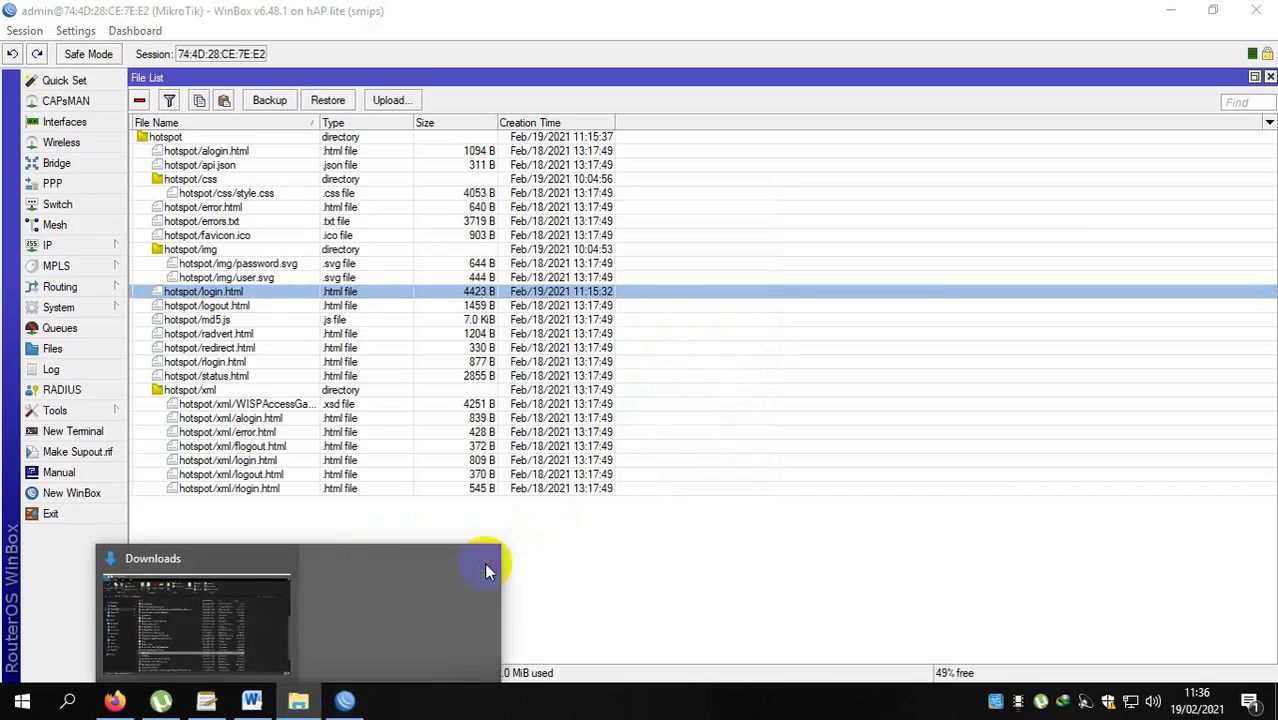
click(250, 632)
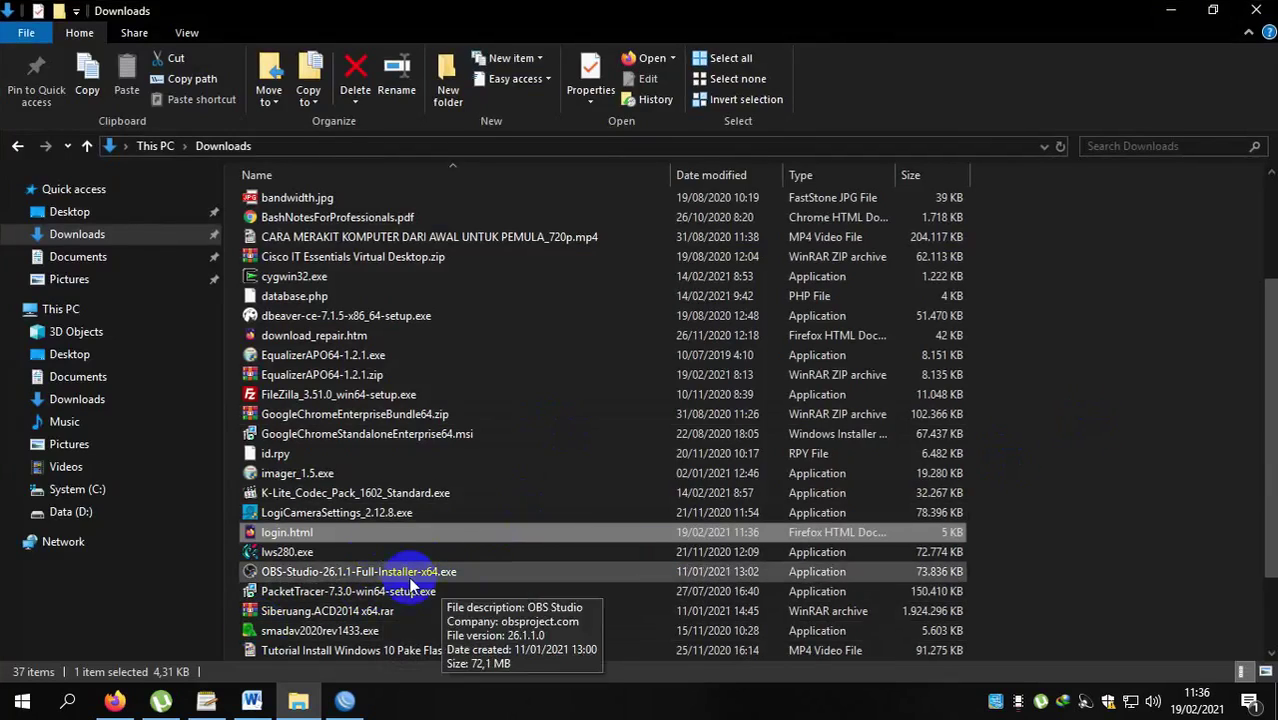
right_click(309, 531)
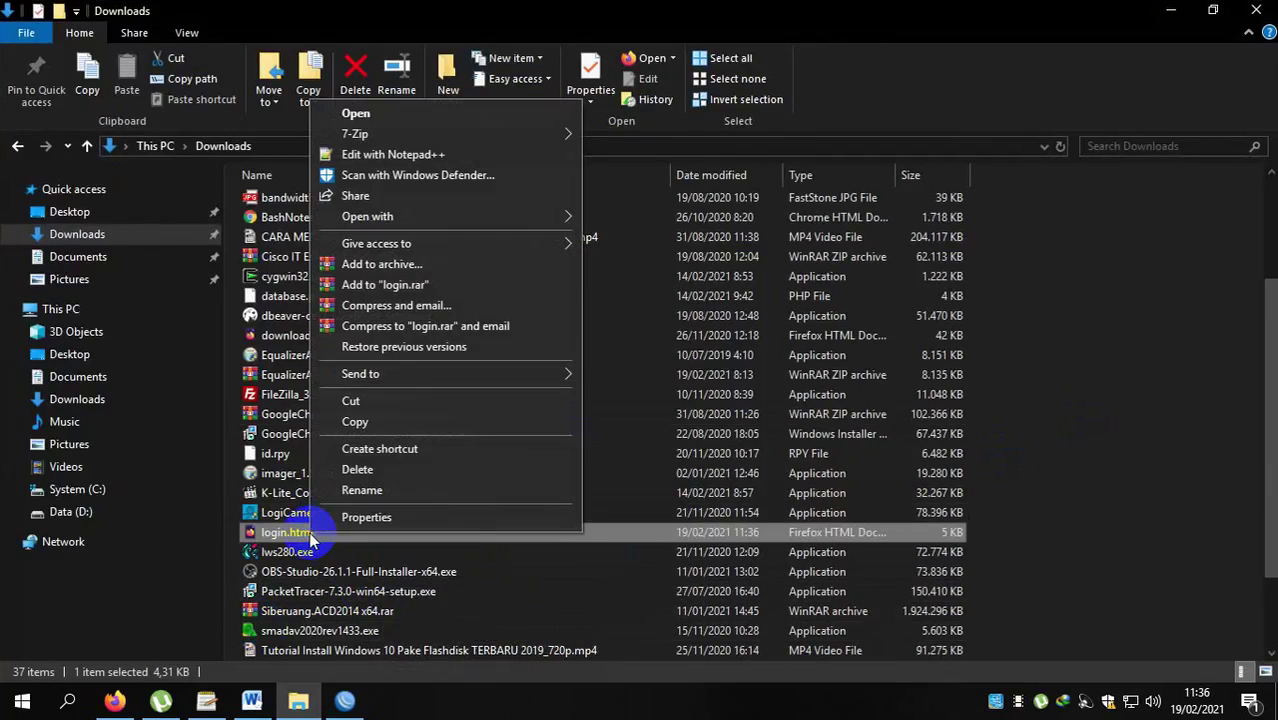
click(423, 158)
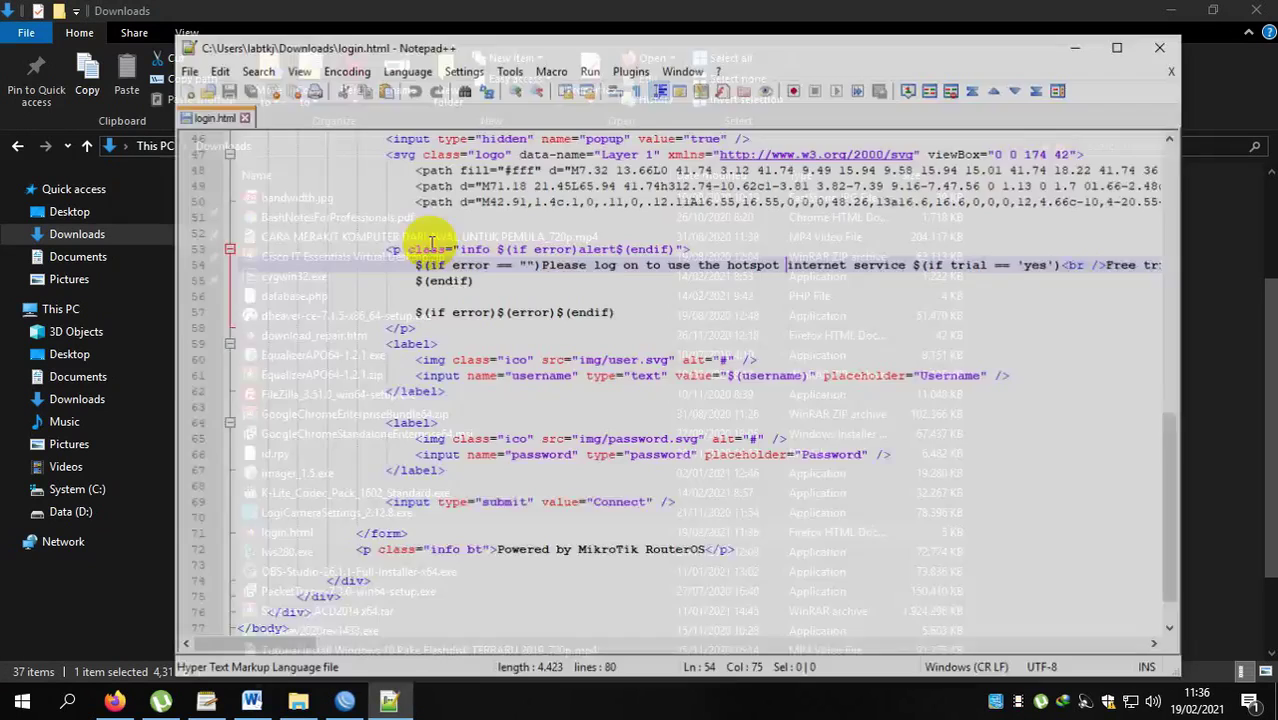
Scroll through login.html and select the 'Please log on' greeting text on line 54.
scroll(808, 380, up, 3)
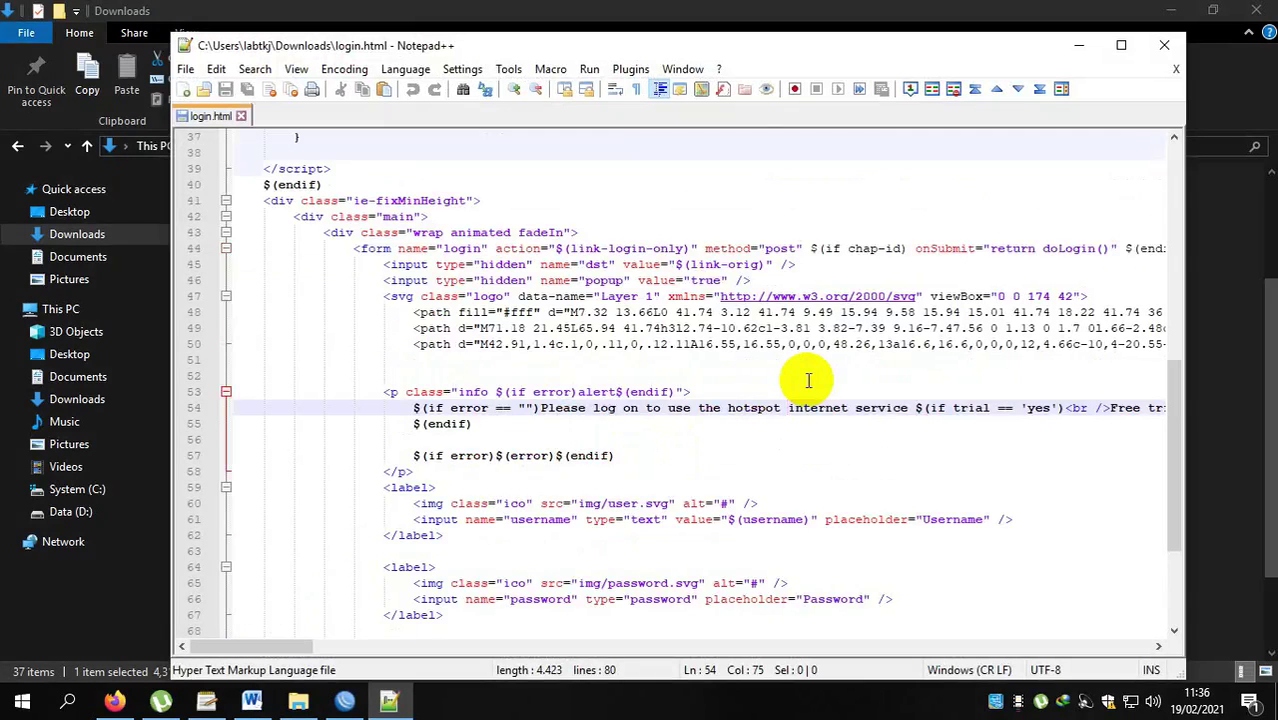
scroll(808, 380, down, 3)
drag(540, 360, 908, 360)
scroll(890, 460, down, 3)
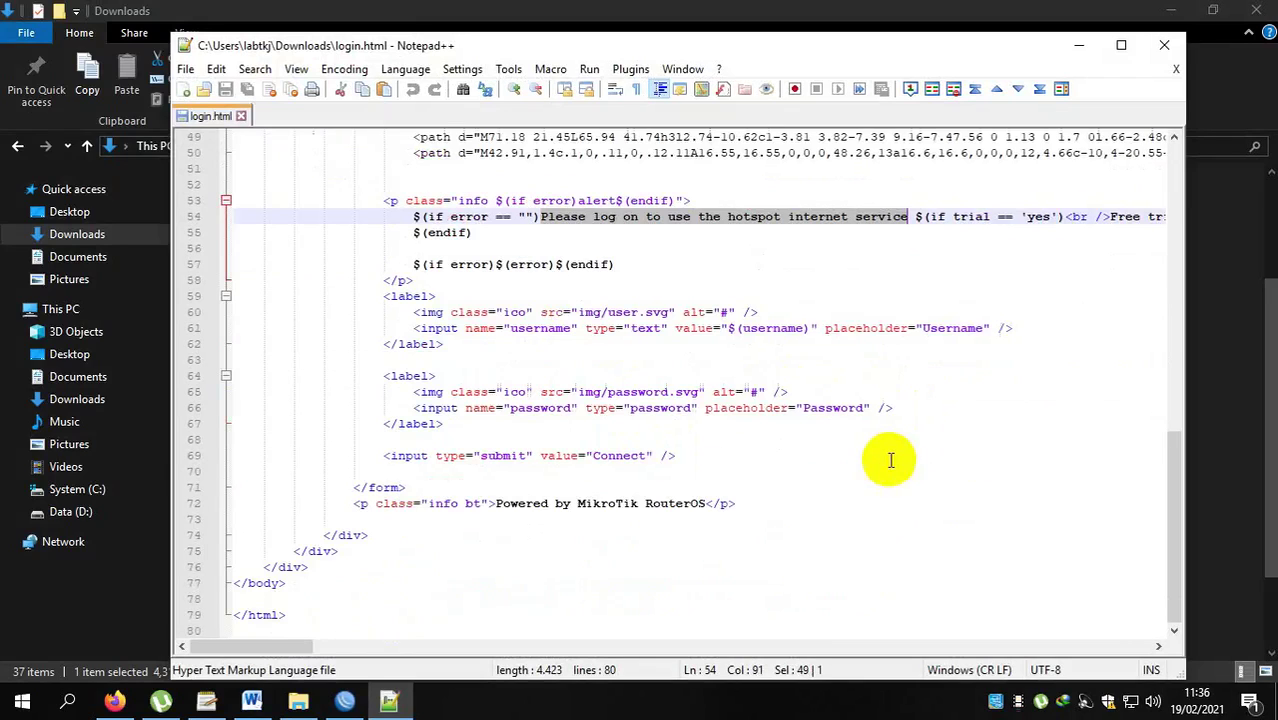
drag(494, 504, 672, 517)
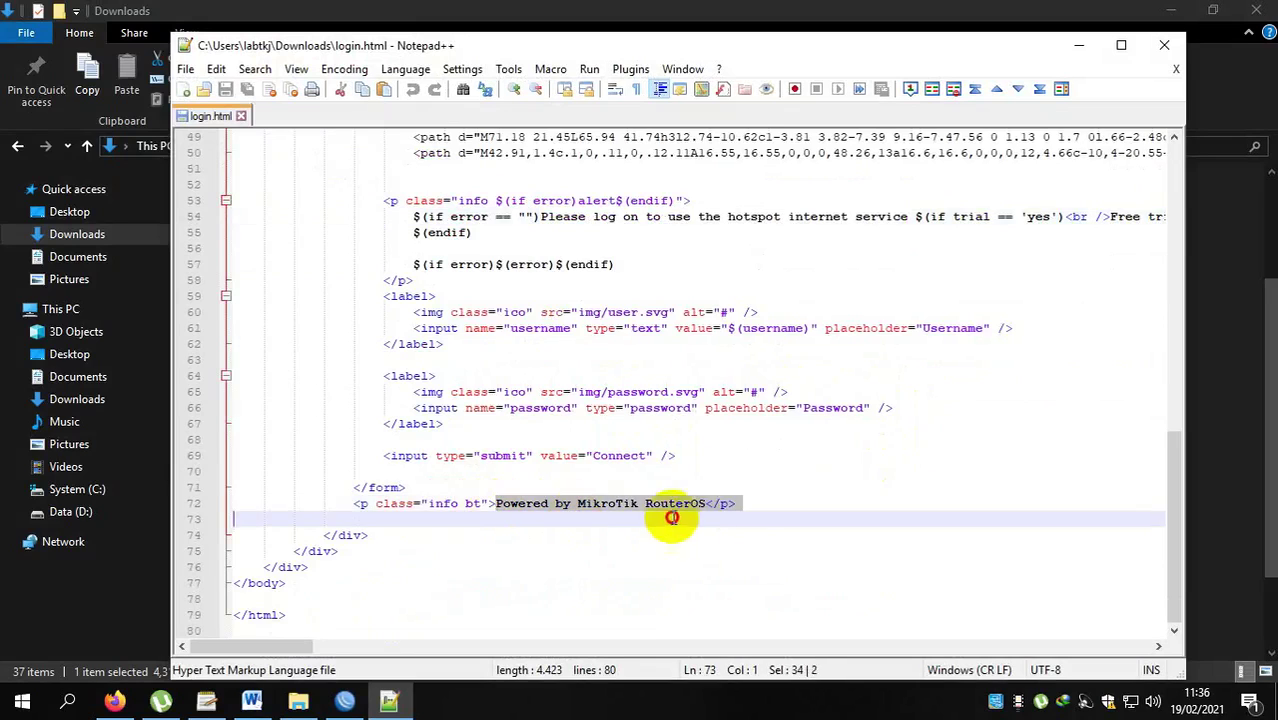
click(748, 281)
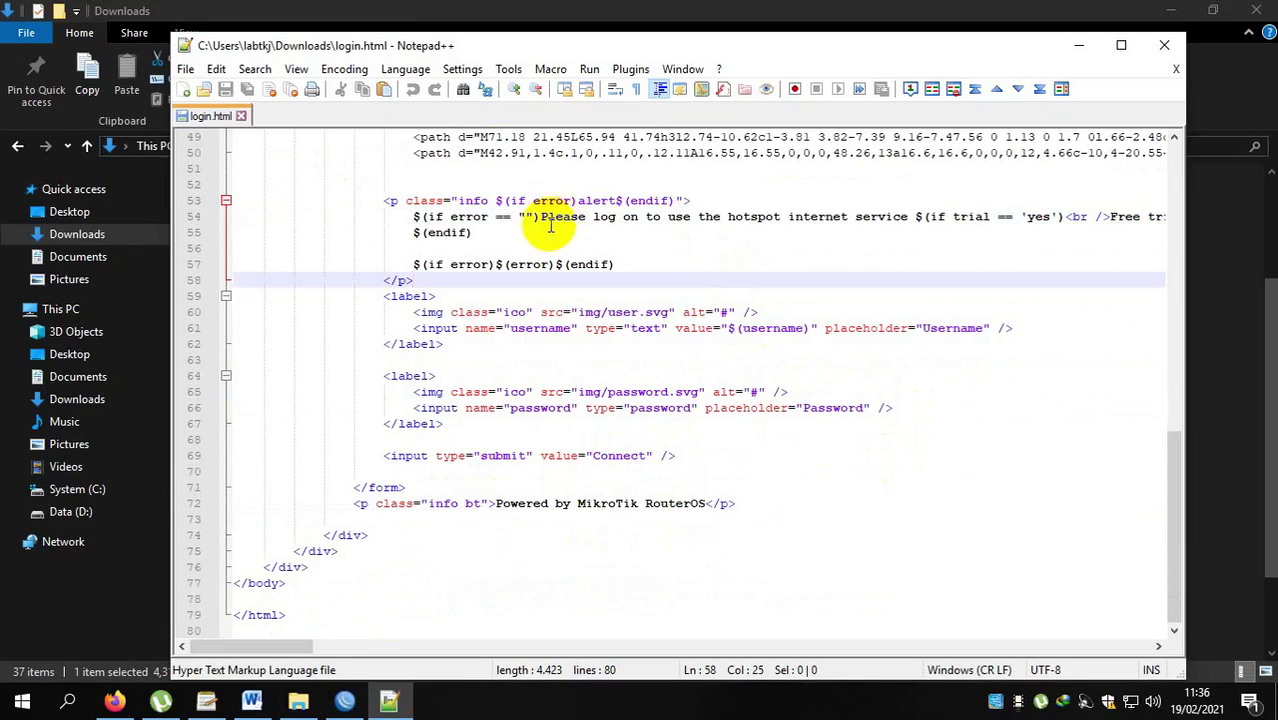
drag(541, 217, 908, 218)
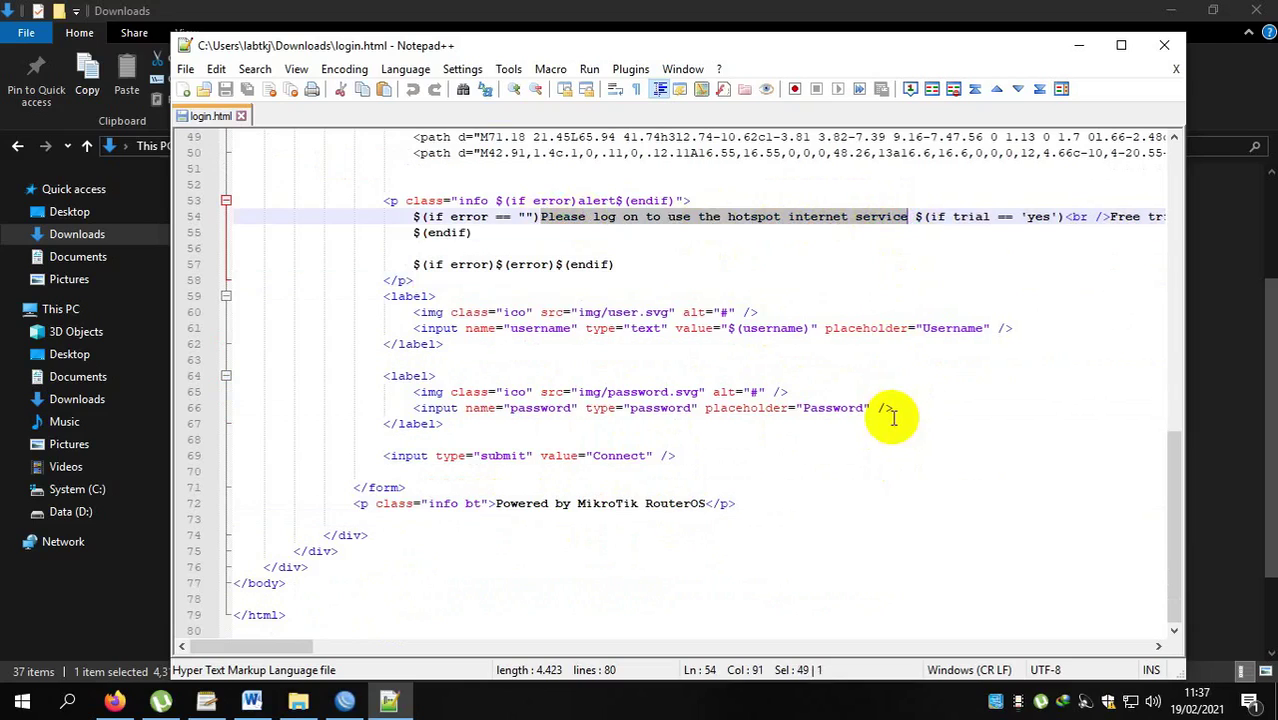
Replace it with 'Selamat Datang di Hotspot SMKPB', save login.html and close Notepad++.
text(Sel)
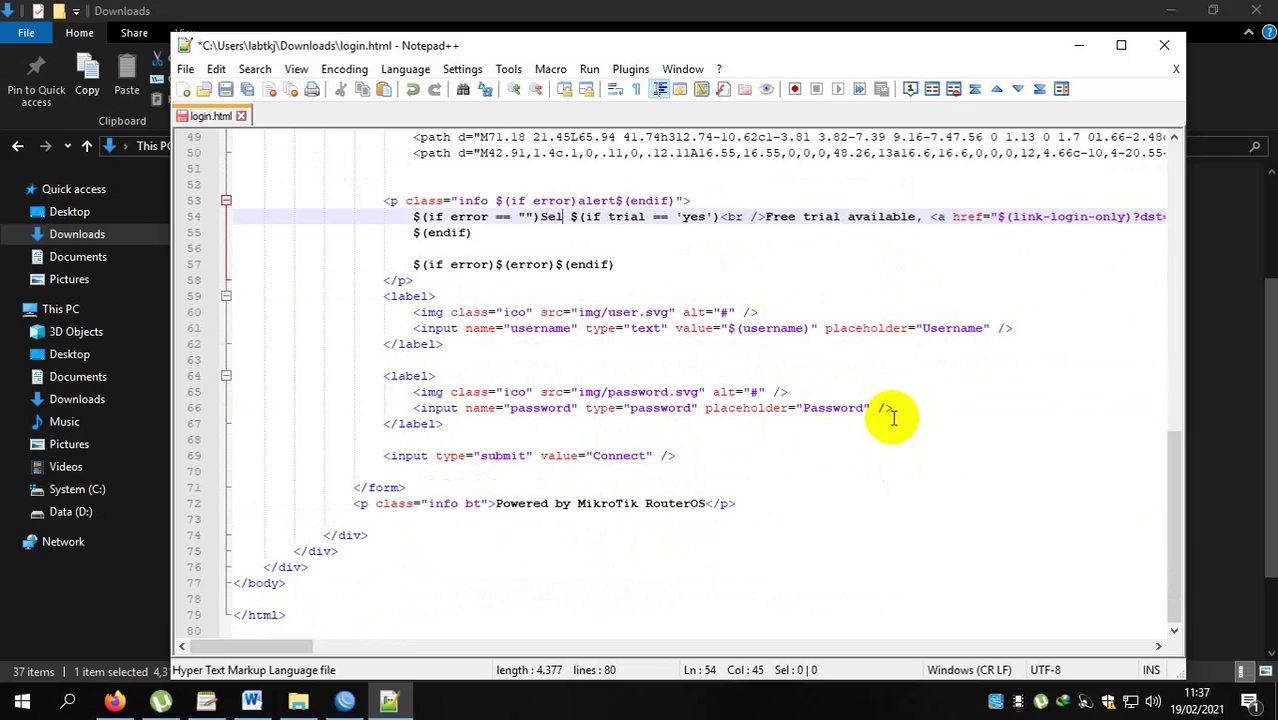
text(amat Datam)
key(BackSpace)
text(g di )
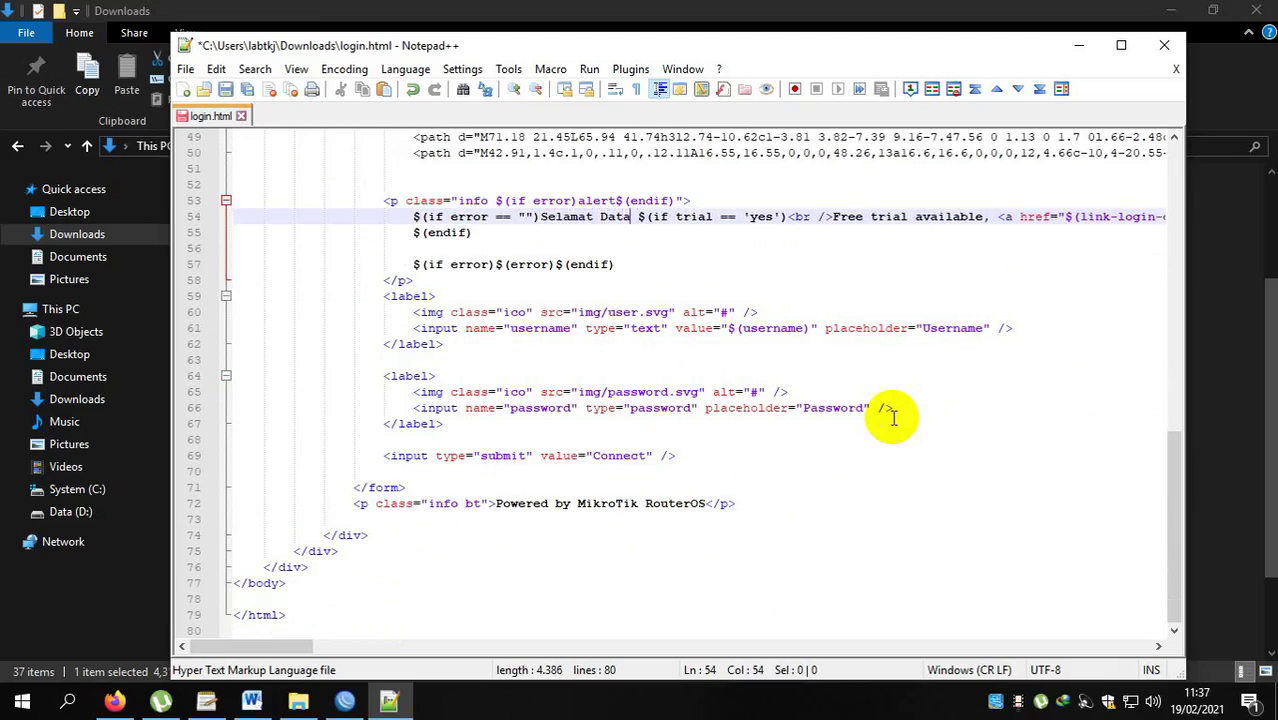
text(Ho)
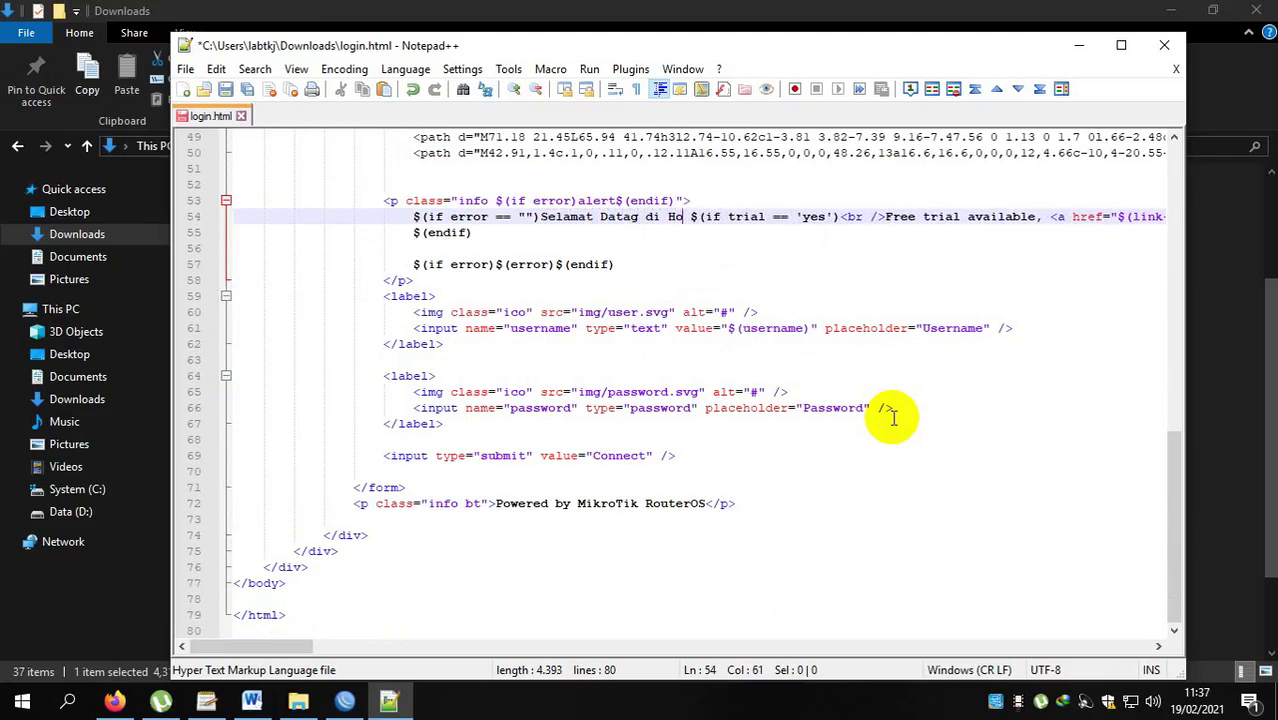
text(tspot)
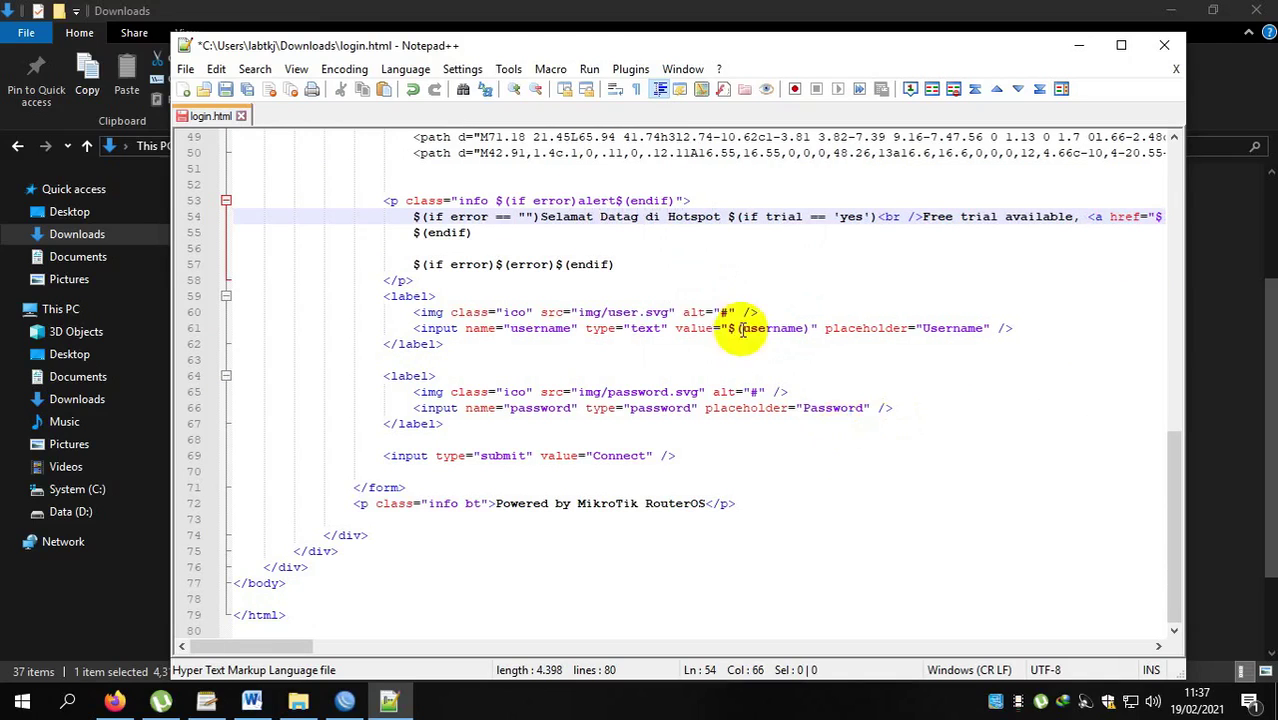
click(635, 217)
text(n)
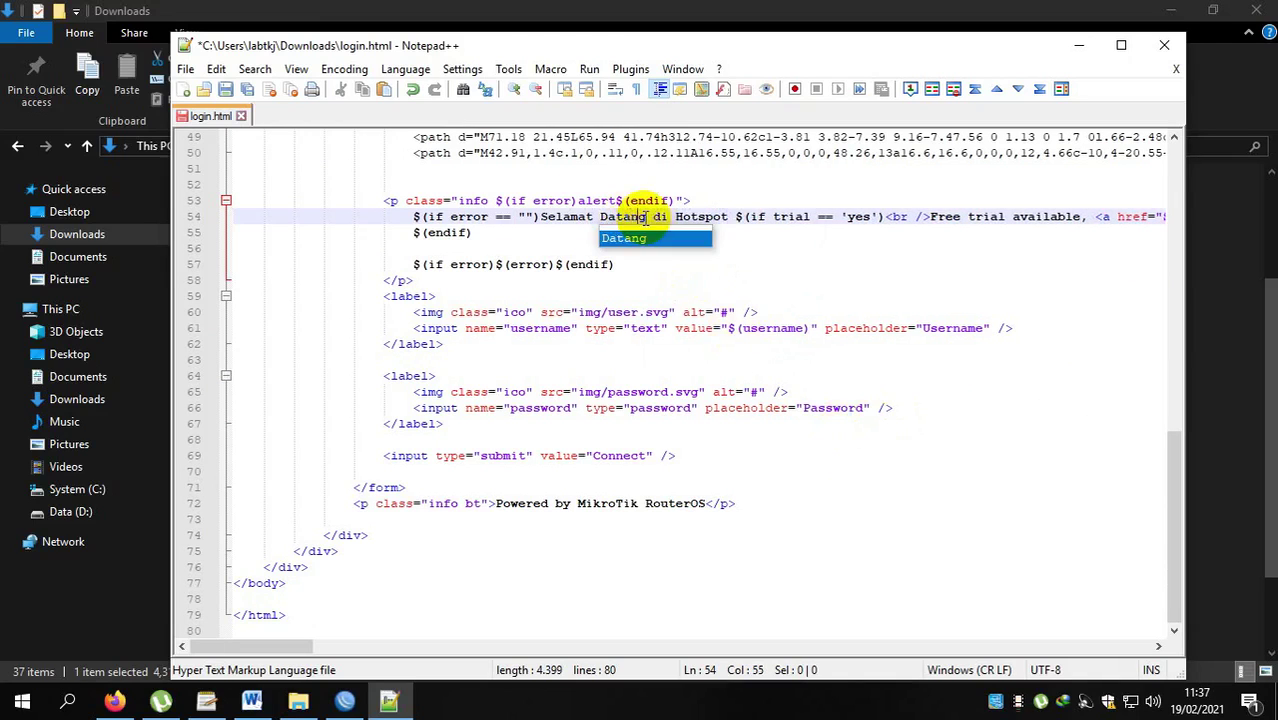
click(737, 218)
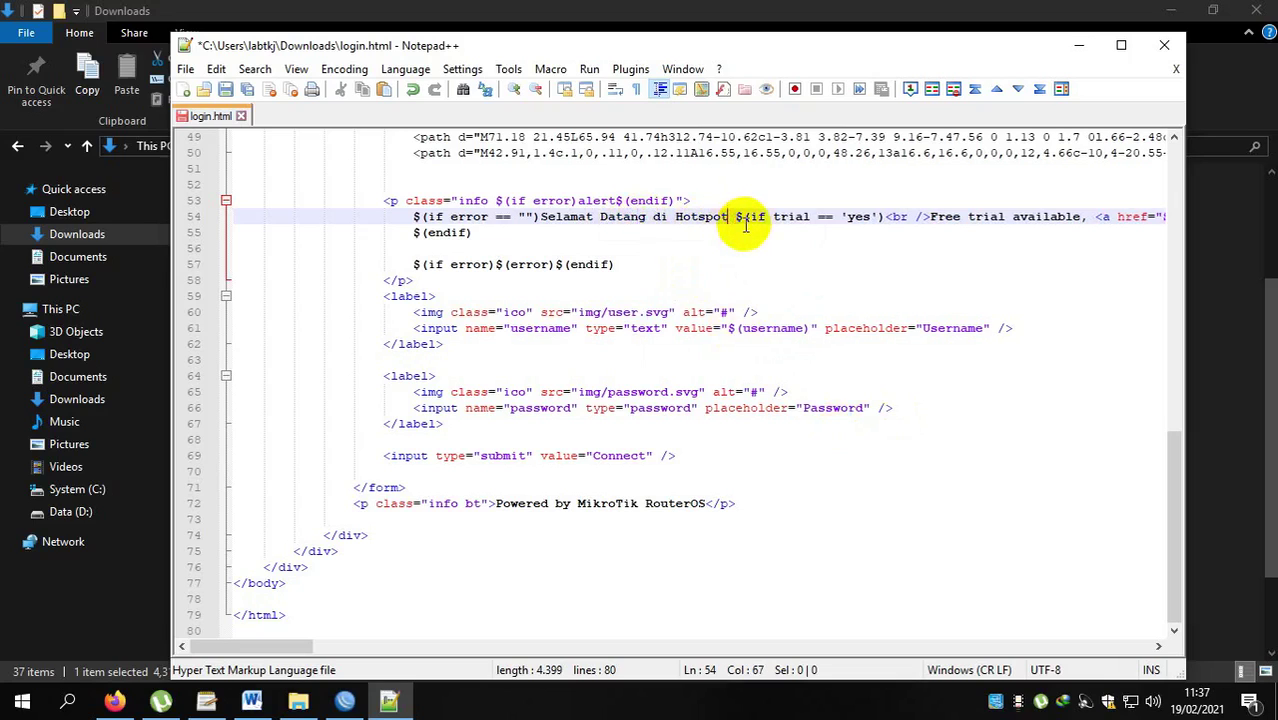
text(SMKP )
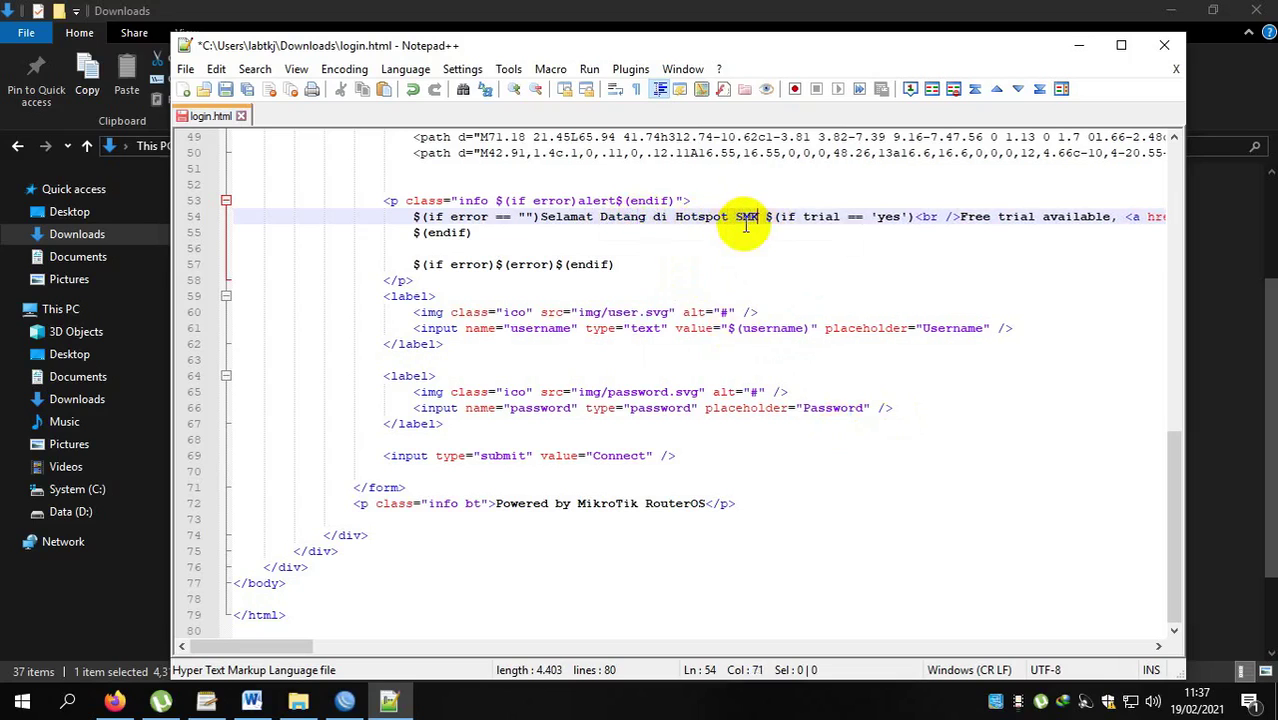
text(E)
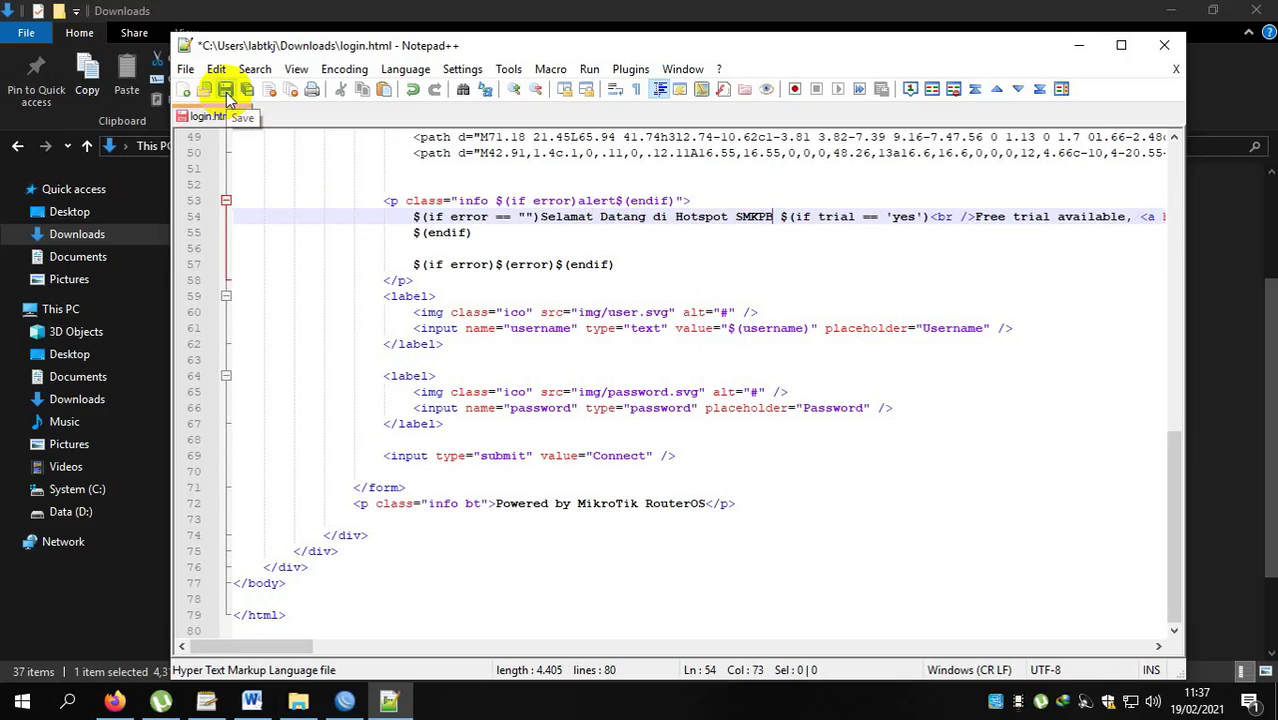
click(227, 90)
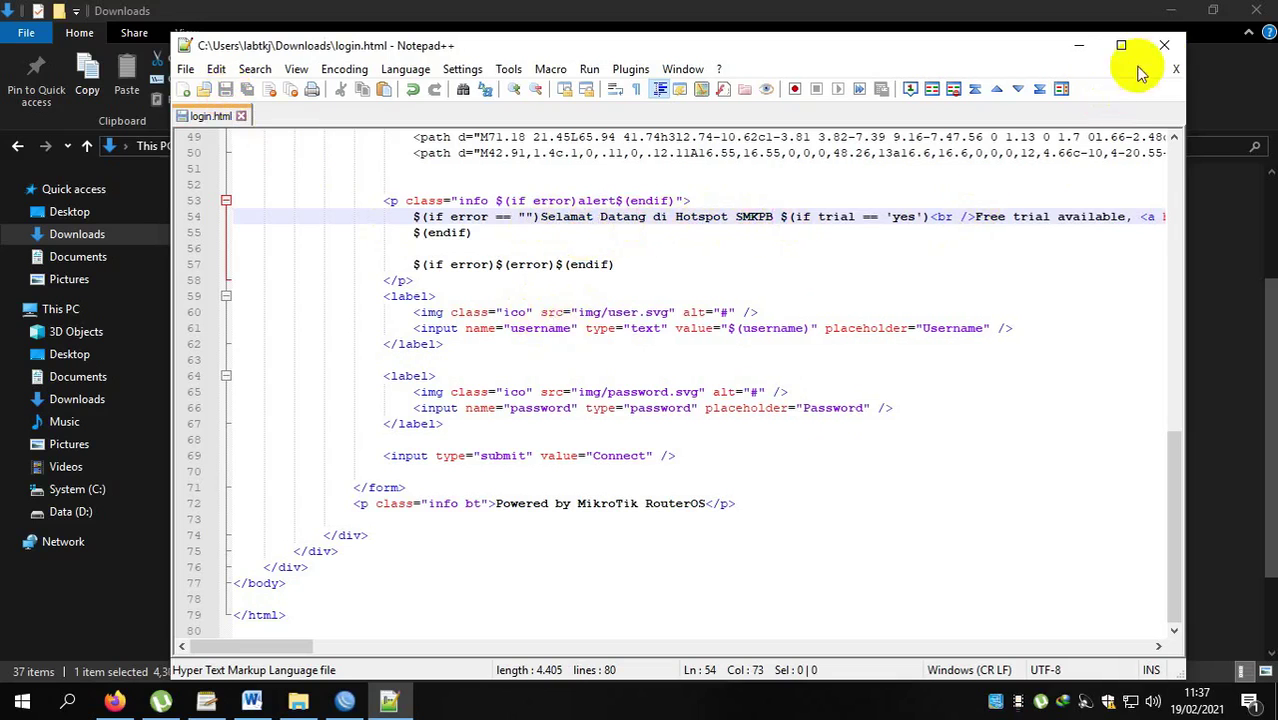
click(1164, 45)
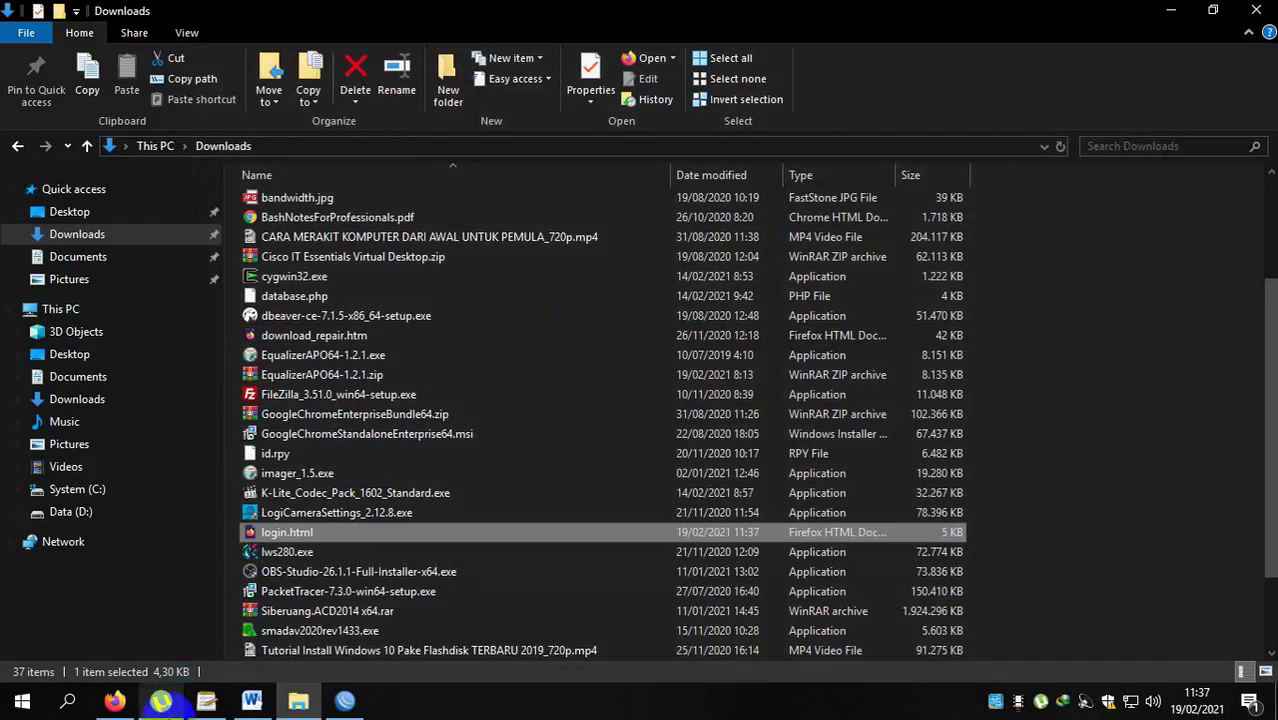
In WinBox, remove the router's old login.html and upload the edited one from Downloads.
click(348, 702)
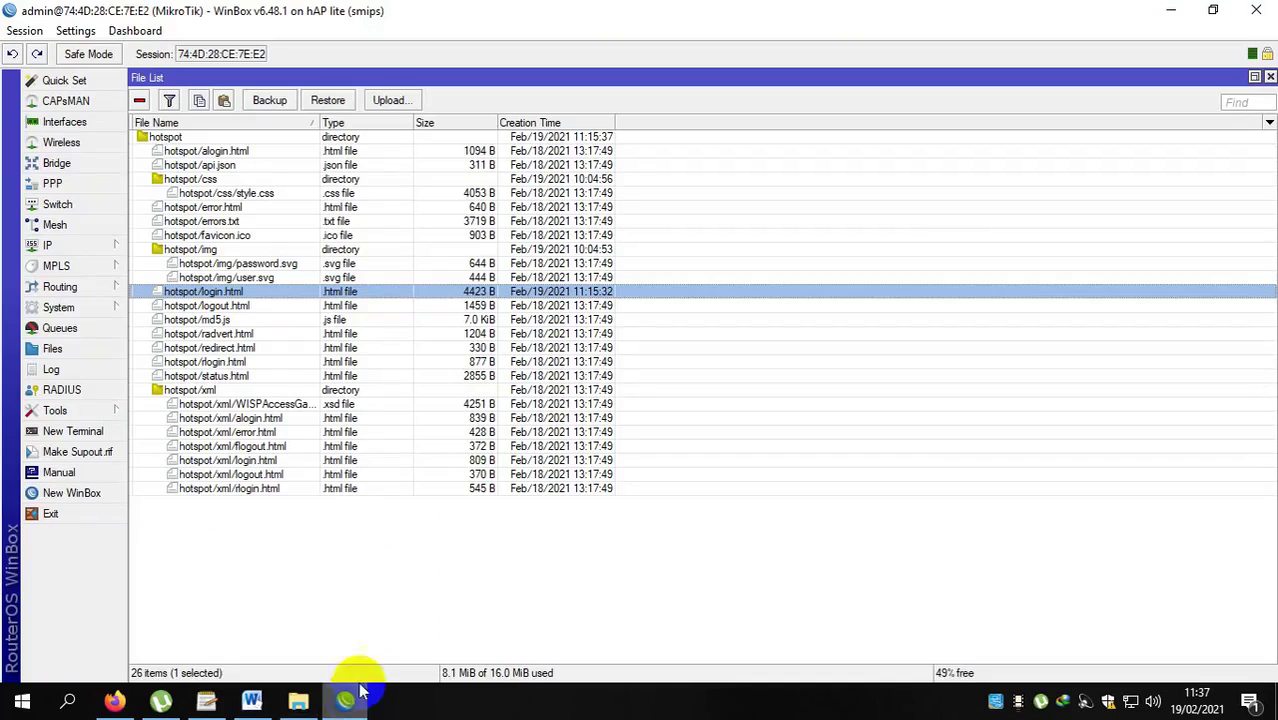
right_click(228, 292)
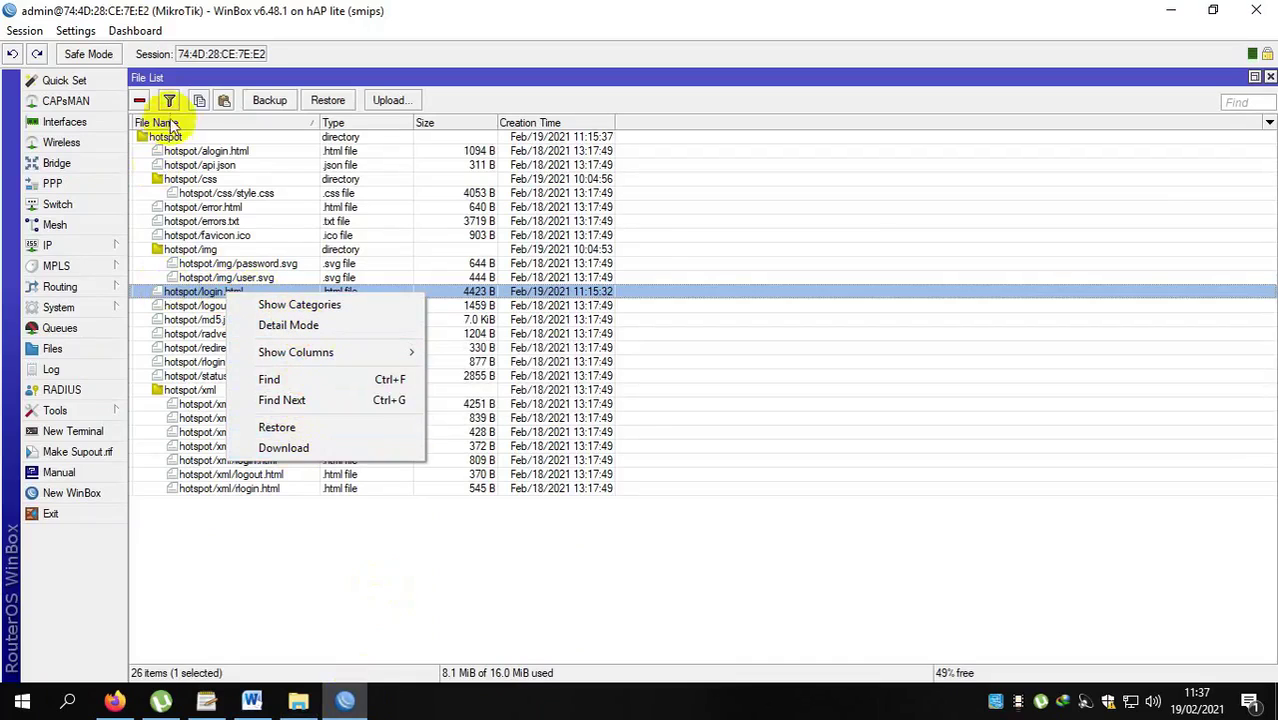
click(140, 103)
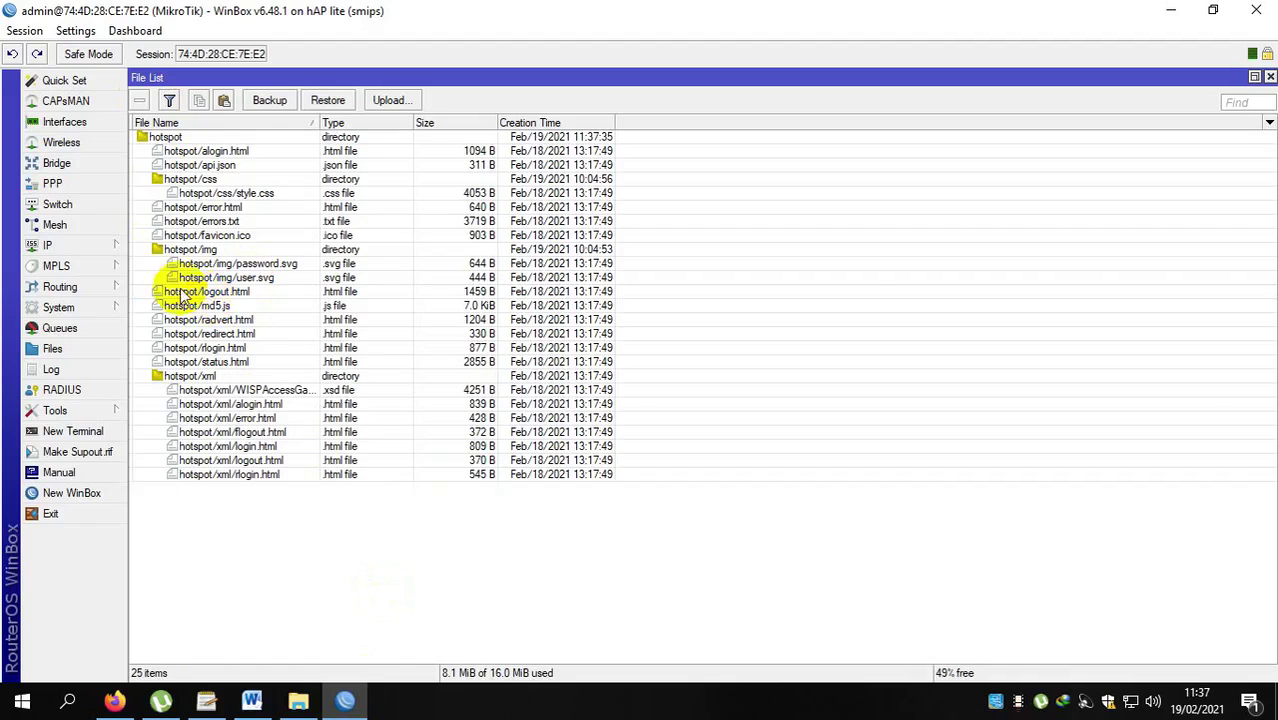
click(397, 101)
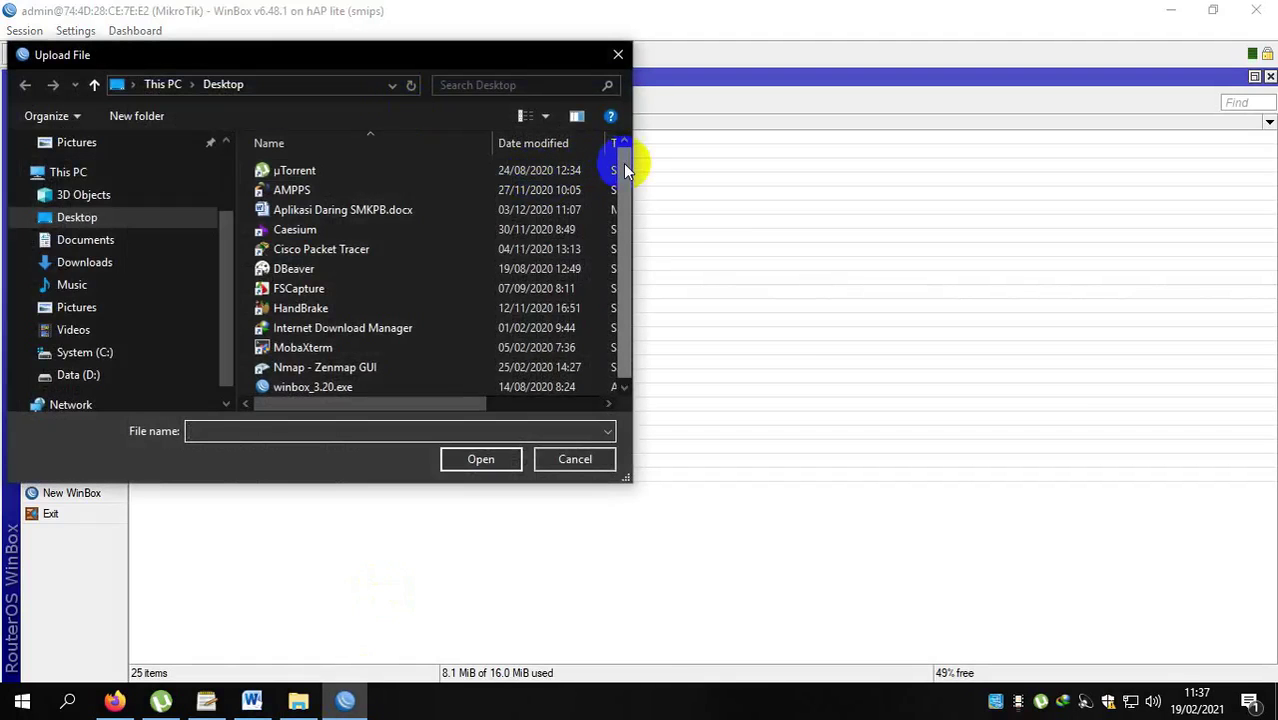
click(135, 262)
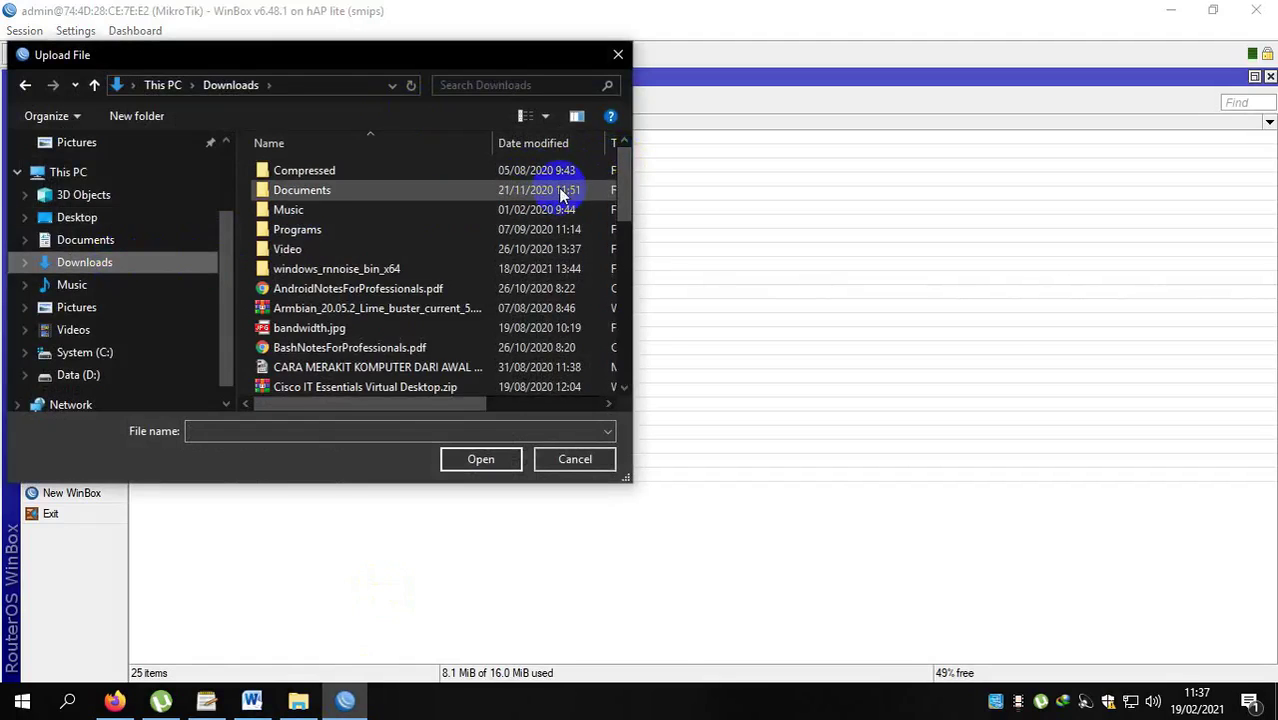
drag(620, 164, 599, 300)
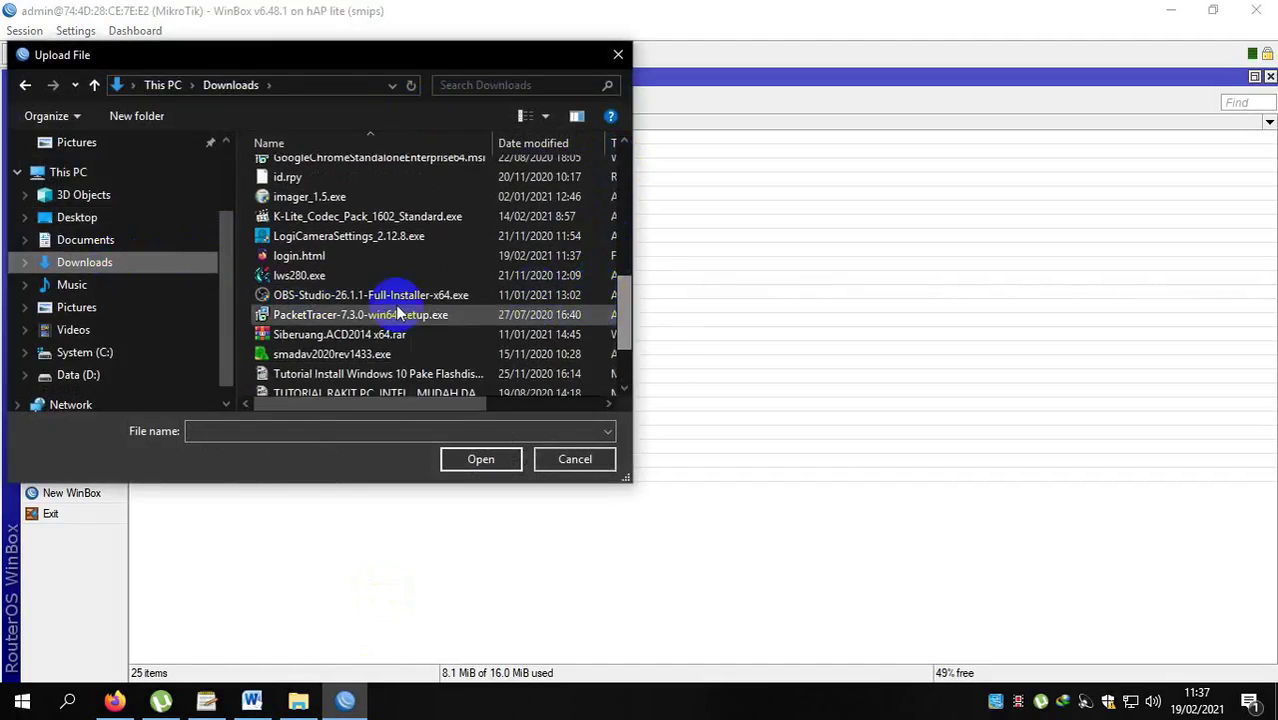
click(290, 262)
click(455, 459)
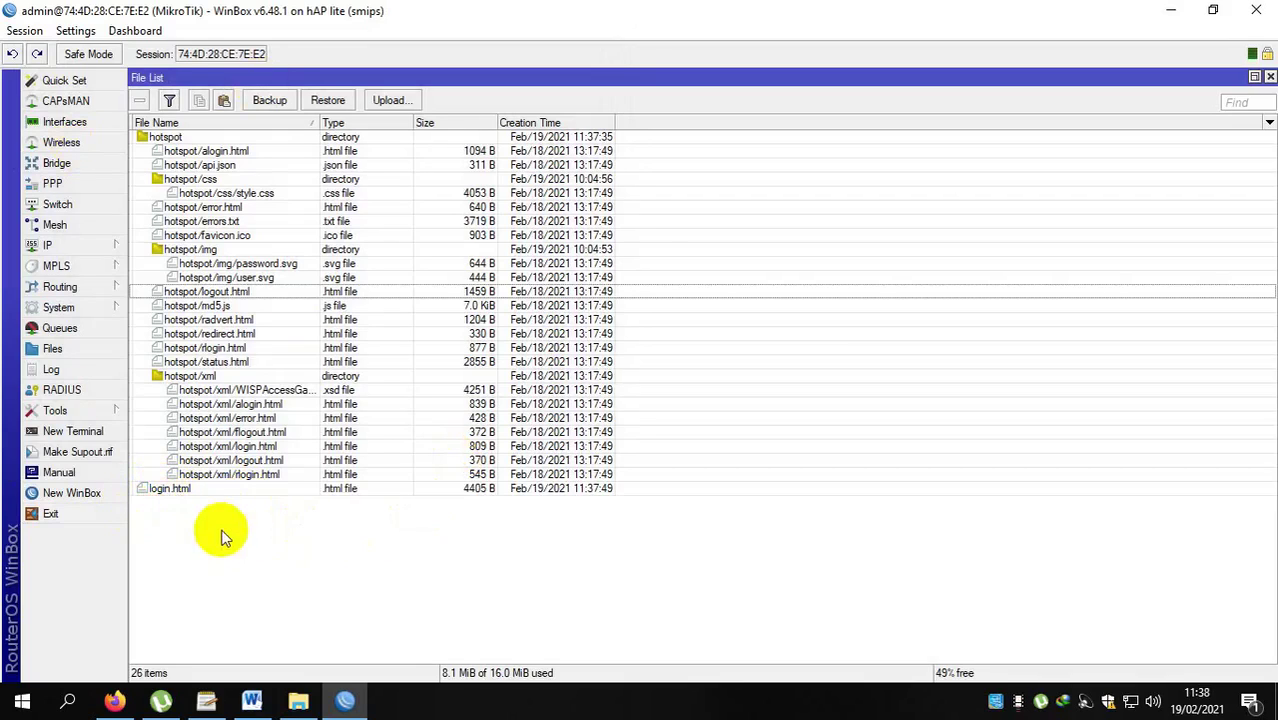
Move the uploaded login.html into the hotspot folder and close the File List.
click(180, 490)
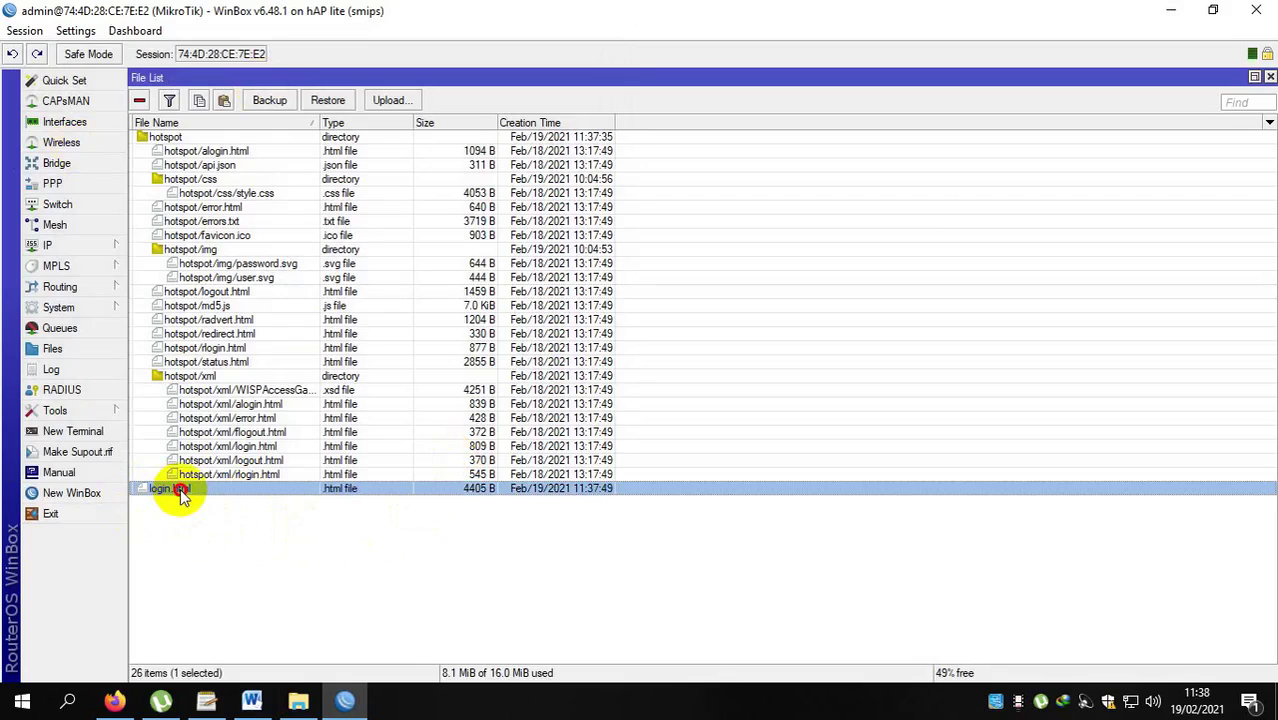
drag(181, 492, 263, 150)
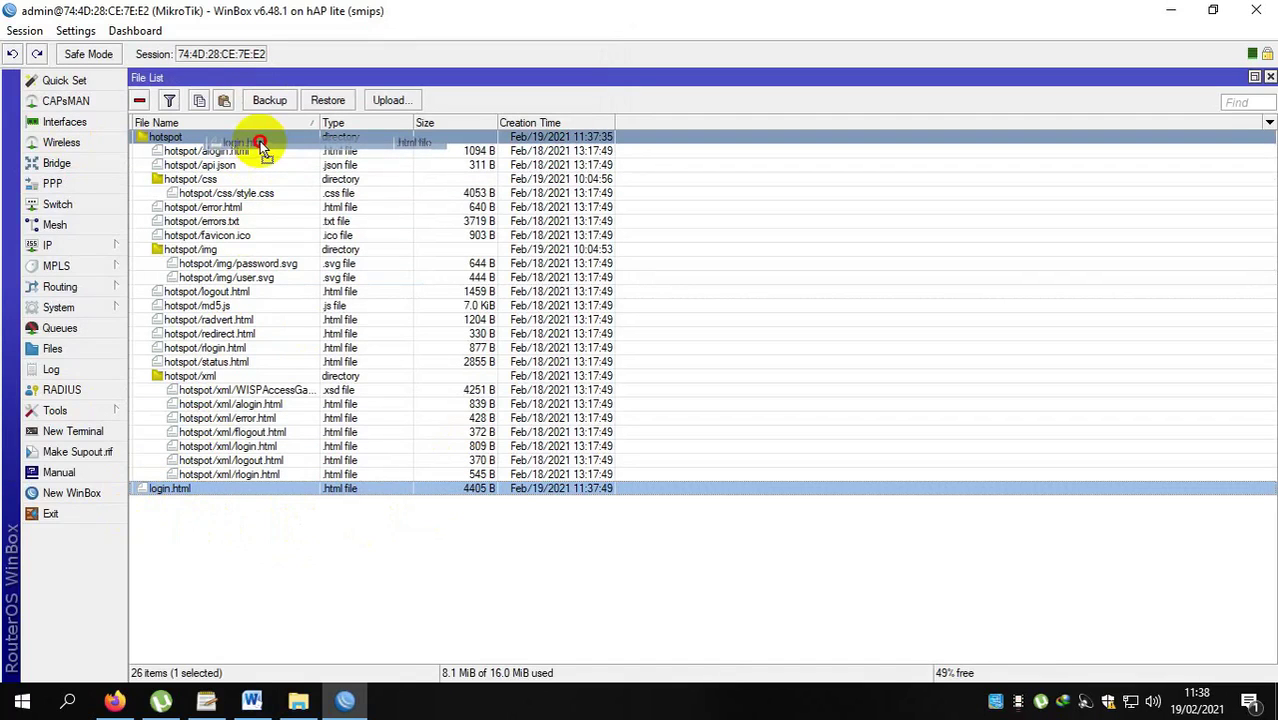
drag(260, 143, 260, 141)
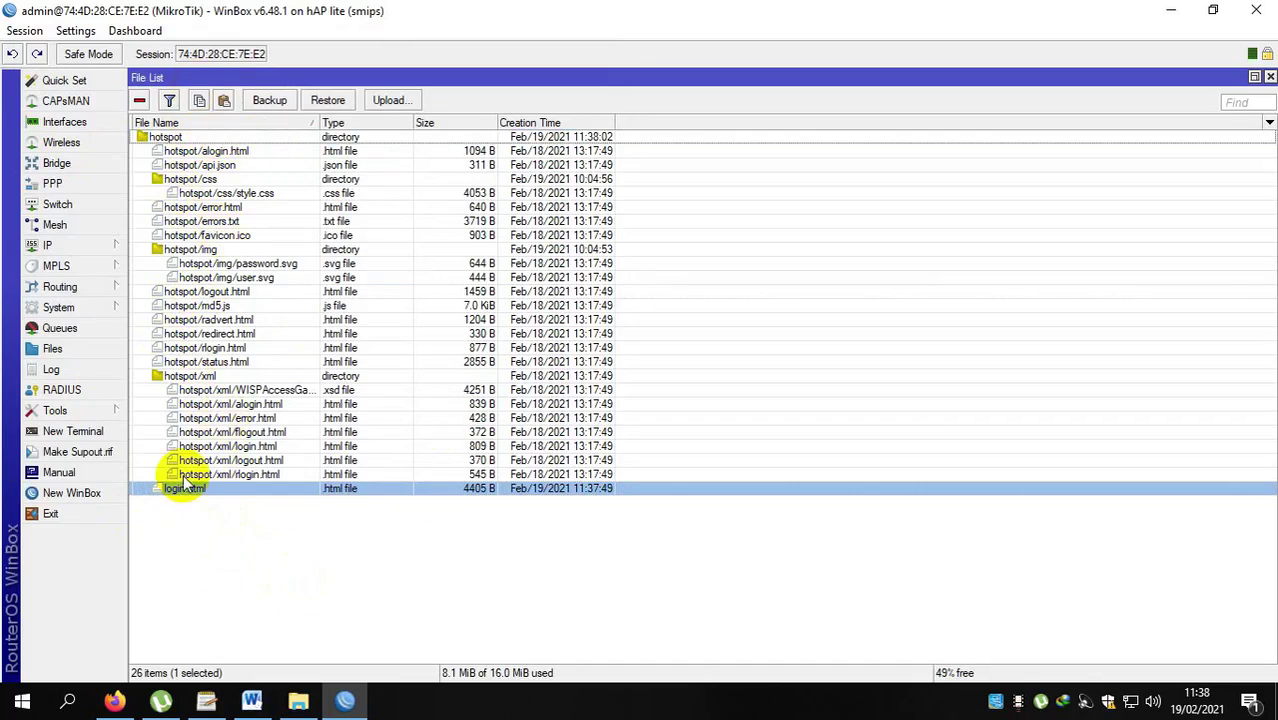
click(1271, 78)
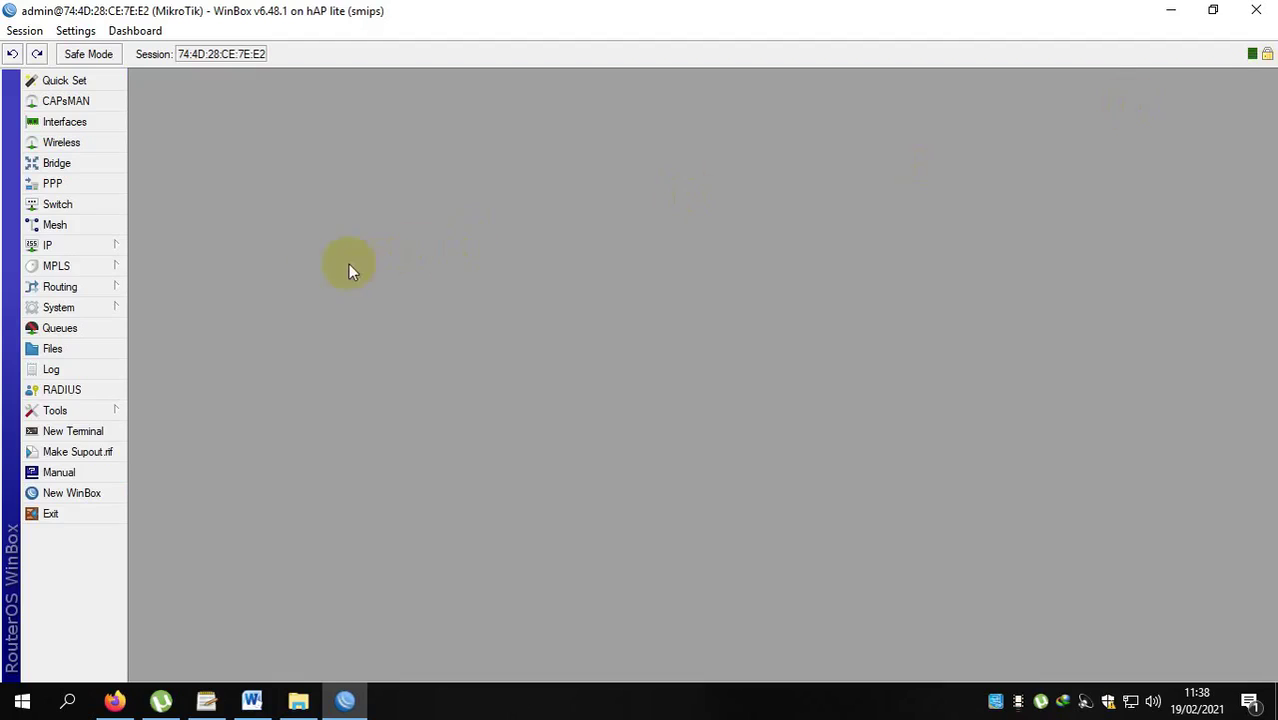
click(77, 348)
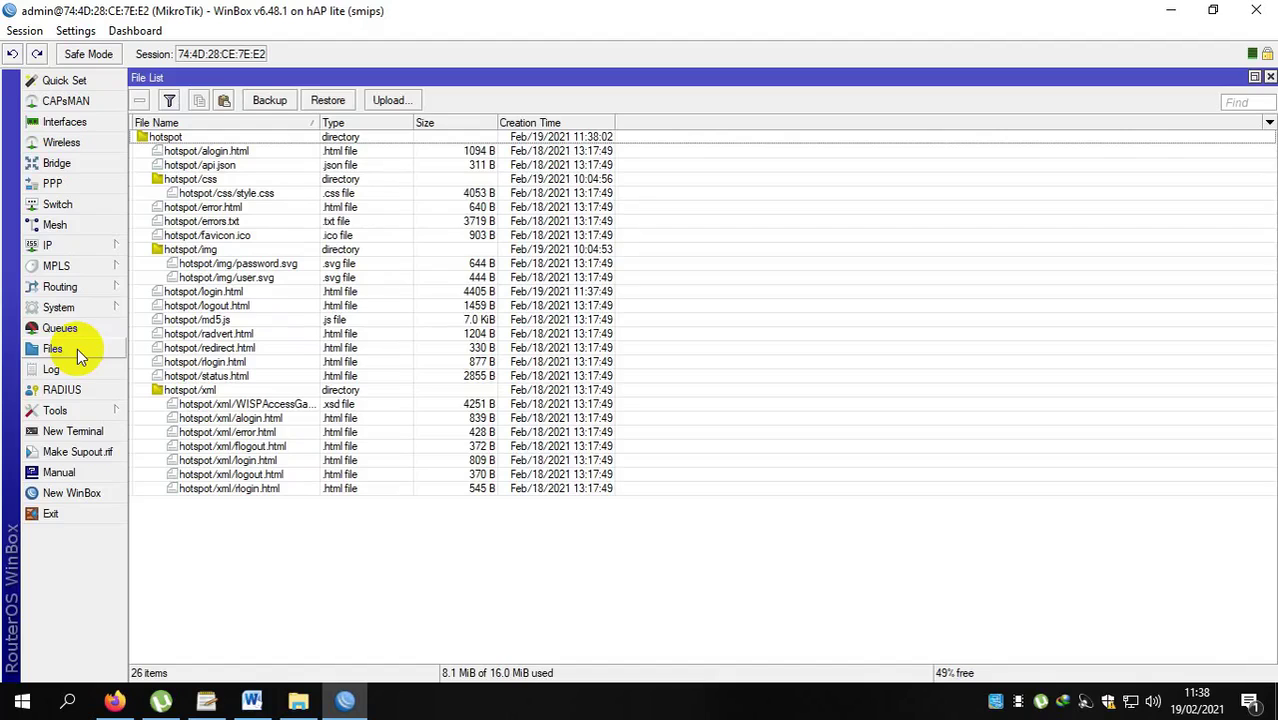
click(207, 292)
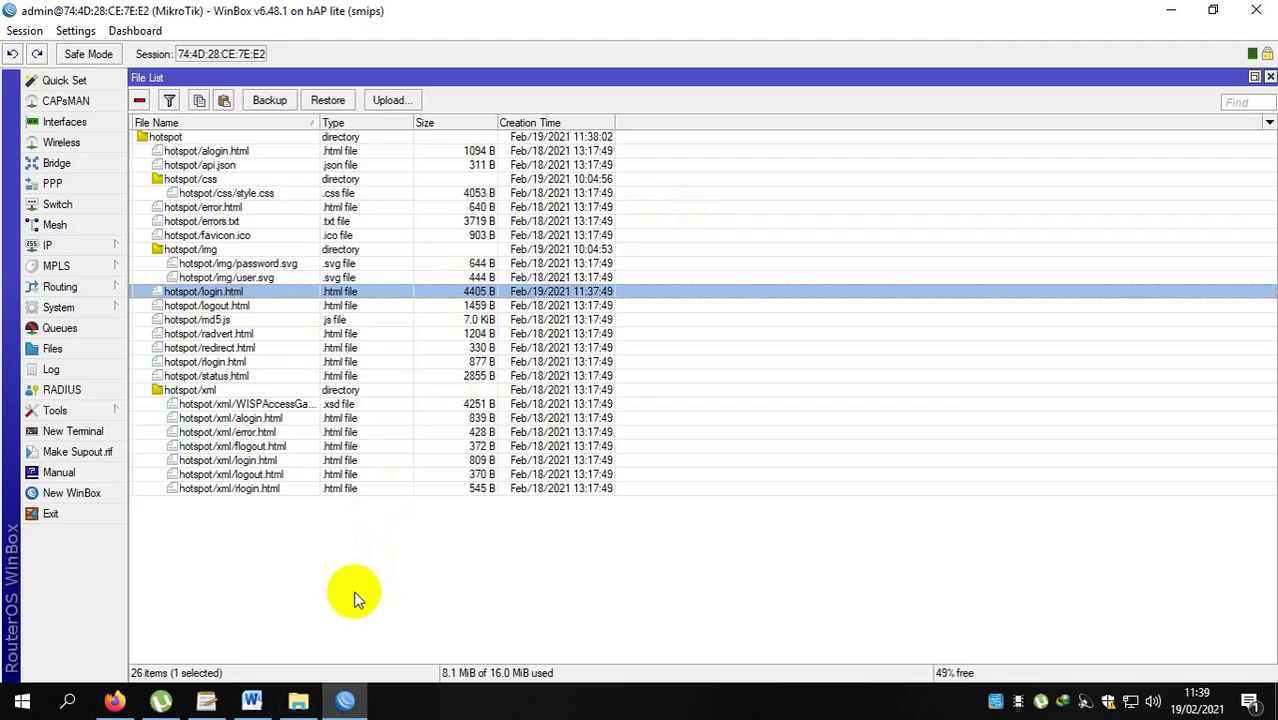
click(1271, 78)
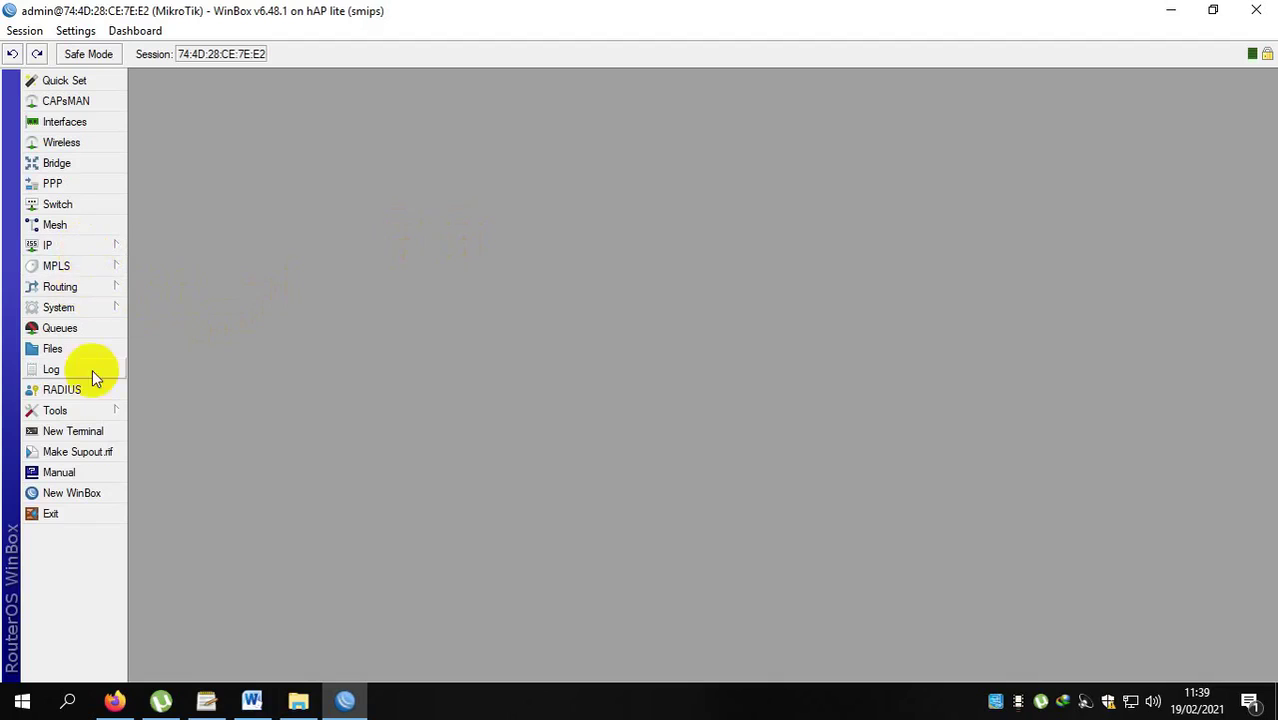
Open IP > Firewall Filter Rules and select rule 12, the forward-chain drop rule.
click(70, 250)
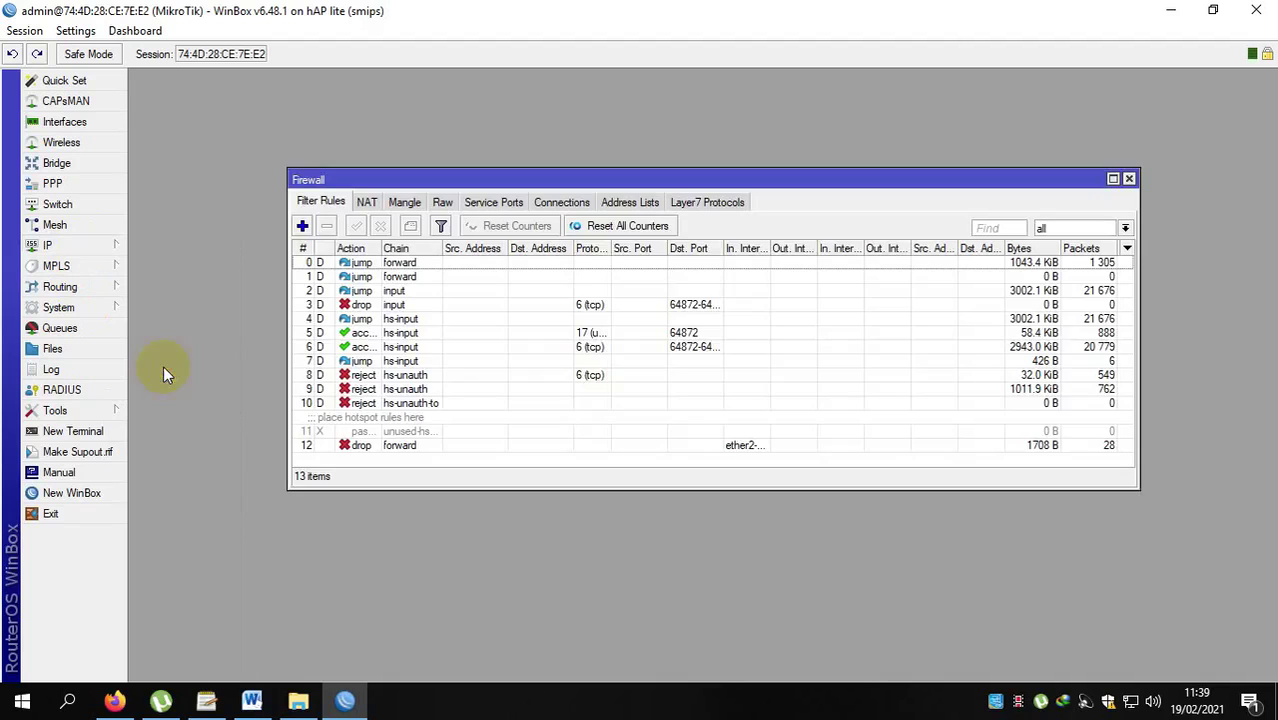
click(162, 363)
drag(645, 183, 627, 244)
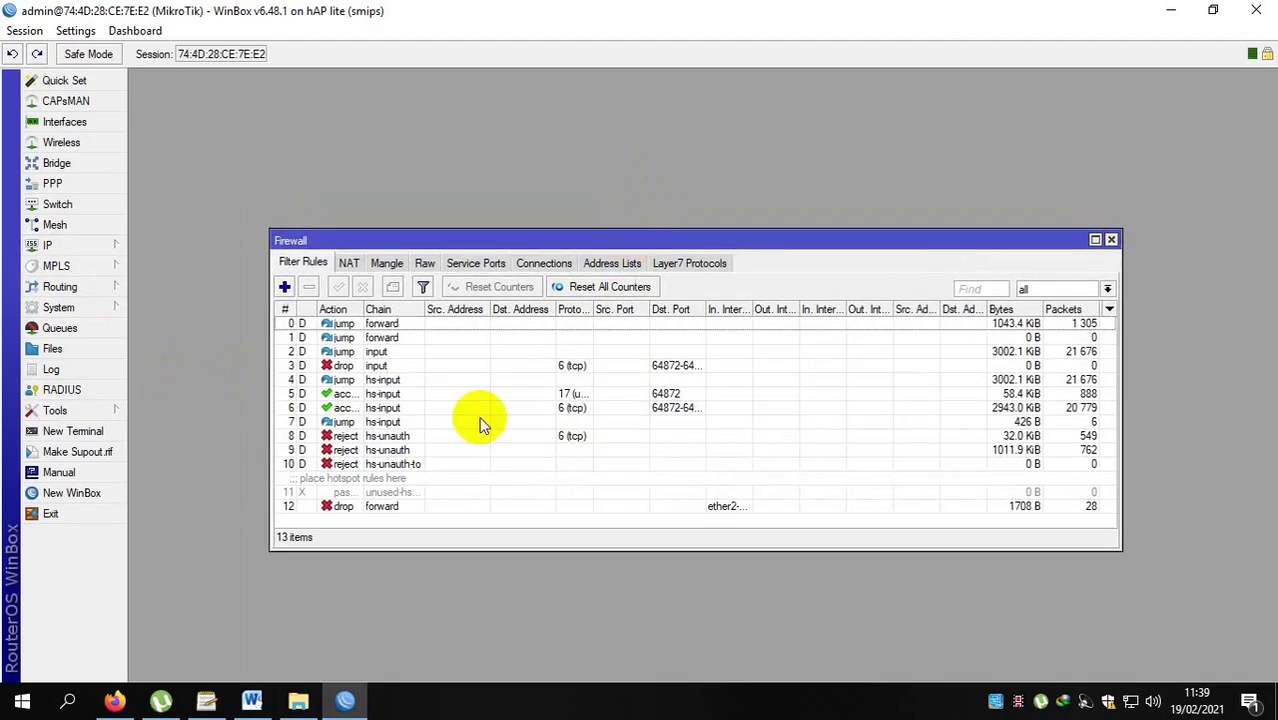
click(343, 509)
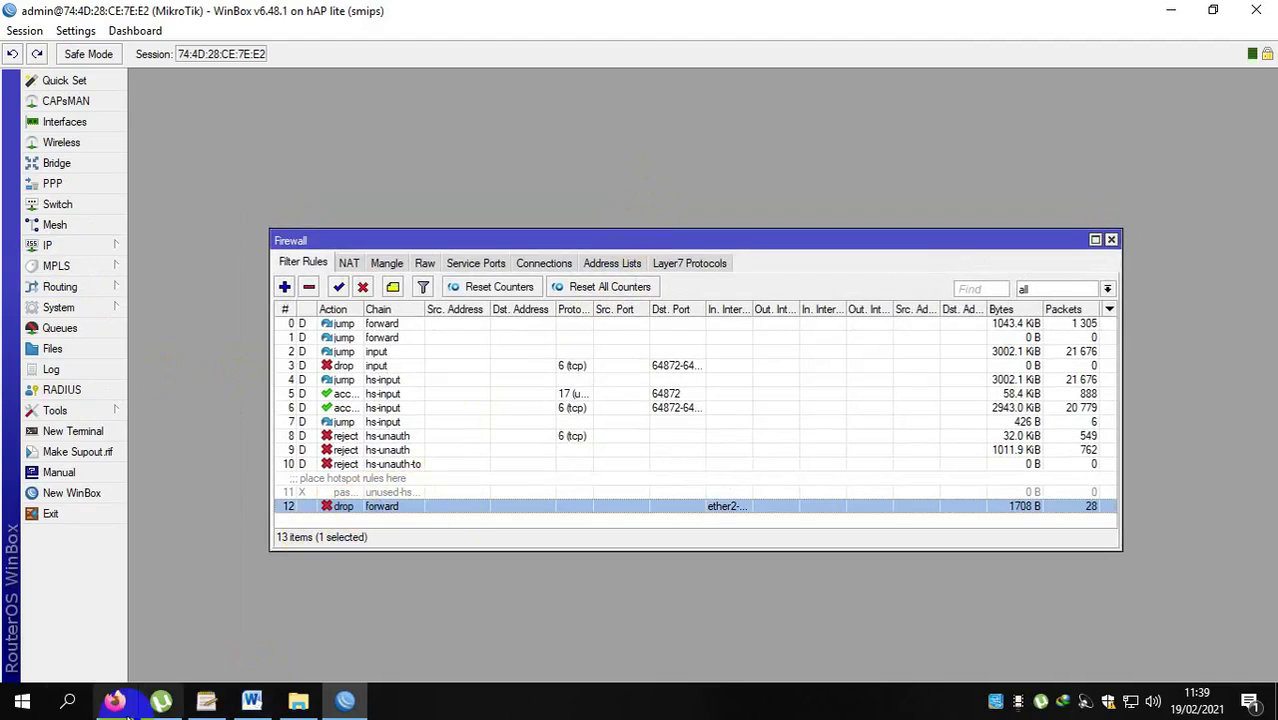
mouse_move(113, 703)
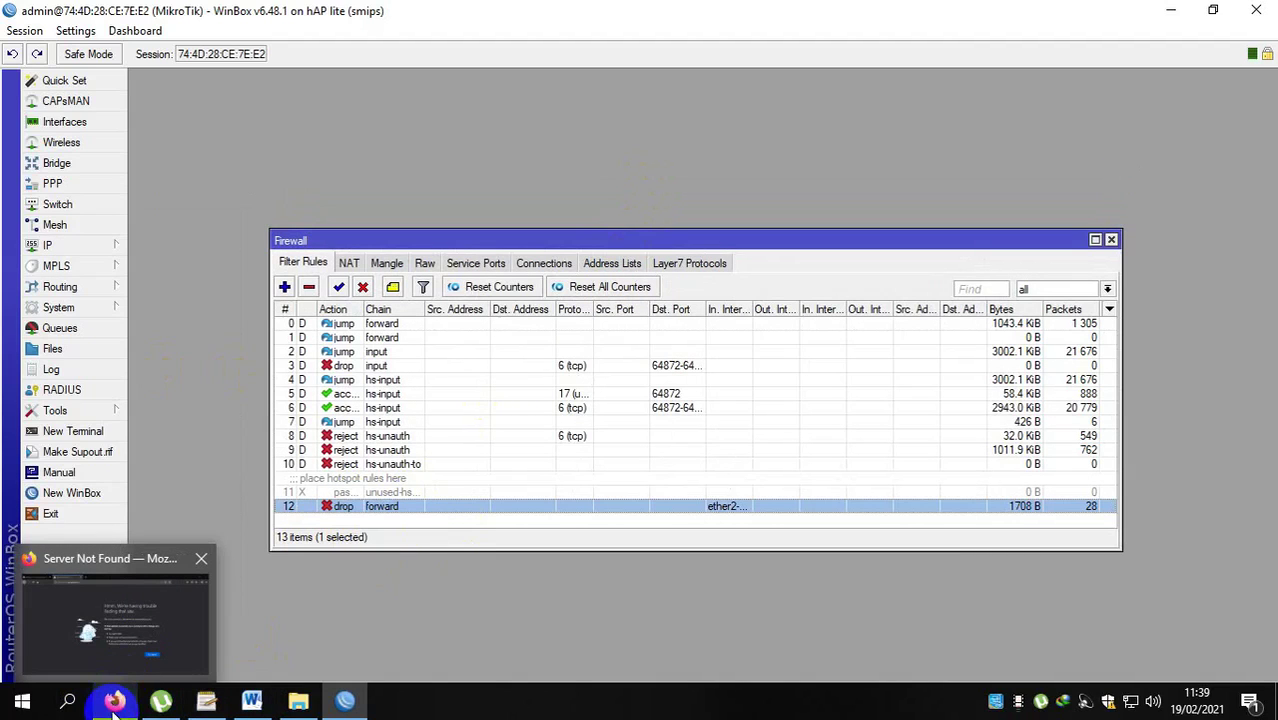
click(113, 703)
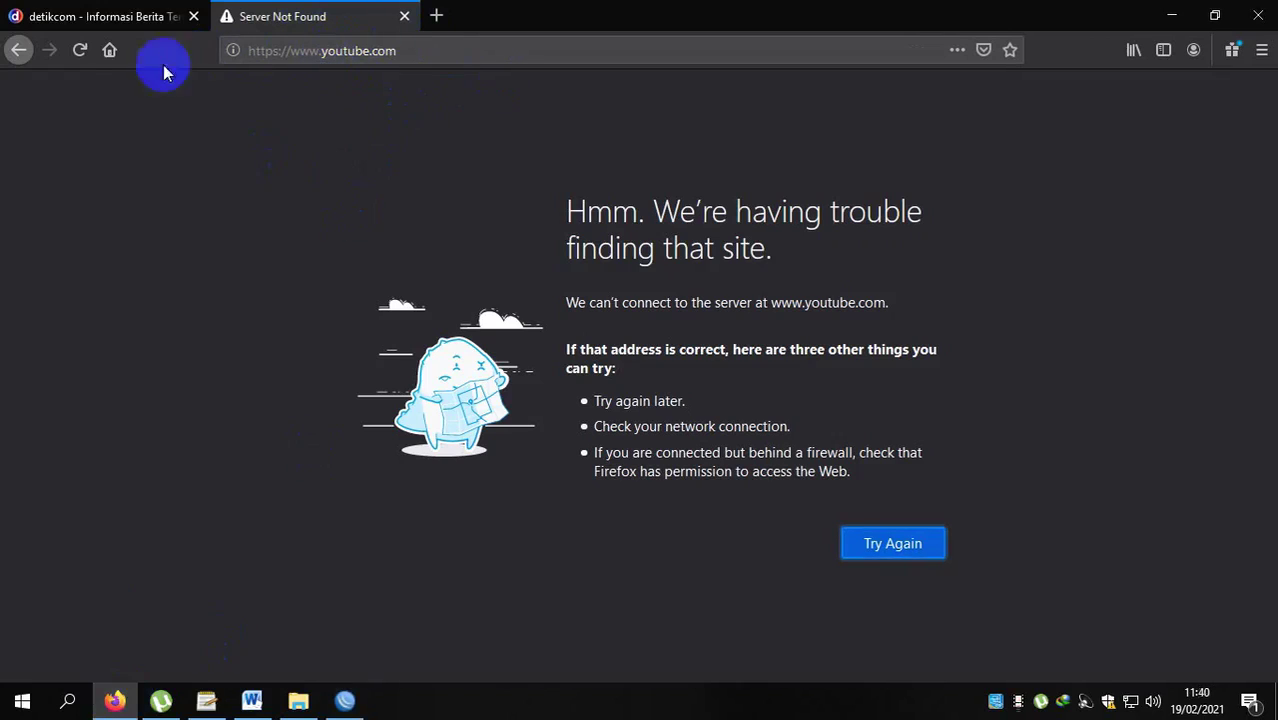
Retry youtube.com in a fresh Firefox tab, closing the old tabs; it still shows Server Not Found.
click(194, 18)
click(226, 16)
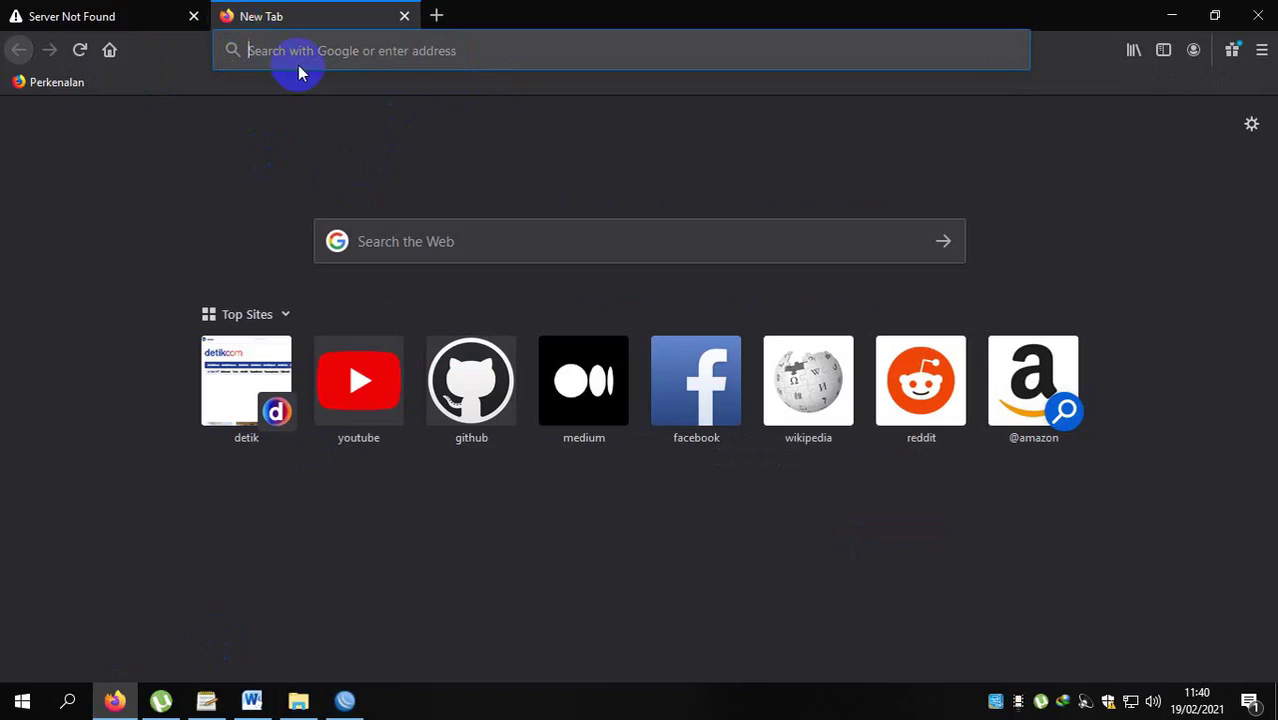
text(youtube.com)
click(297, 75)
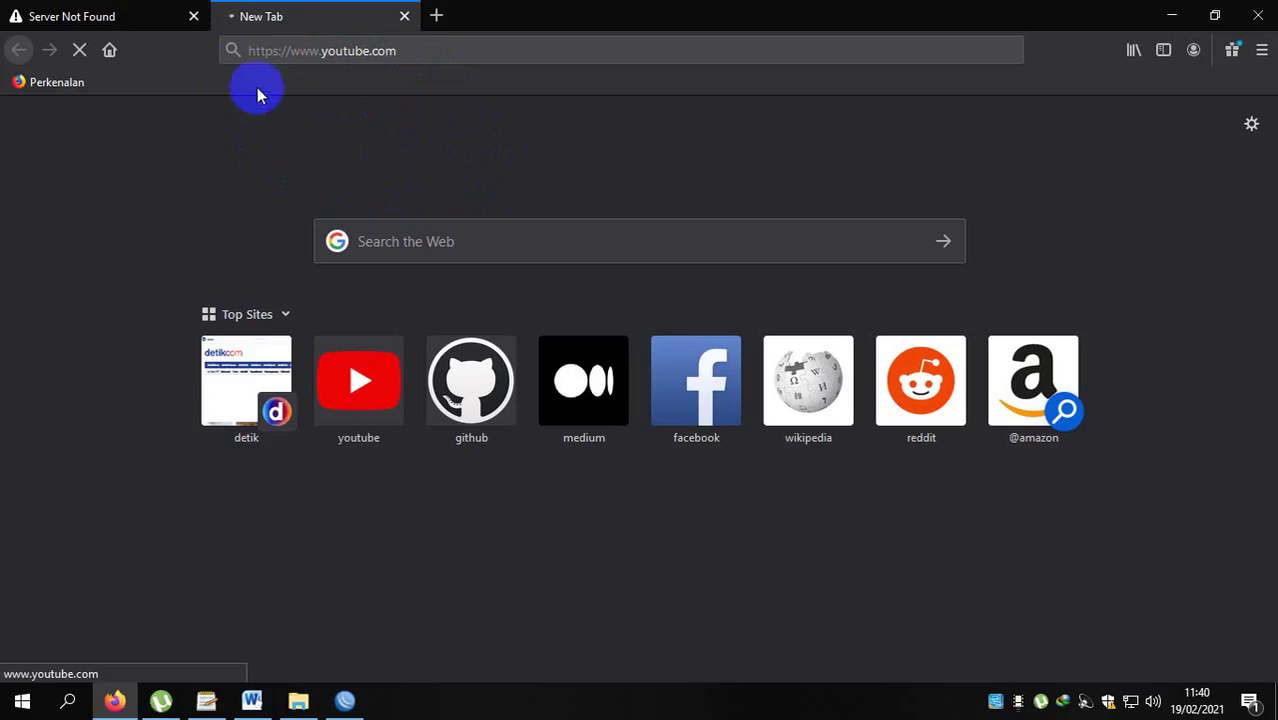
click(195, 17)
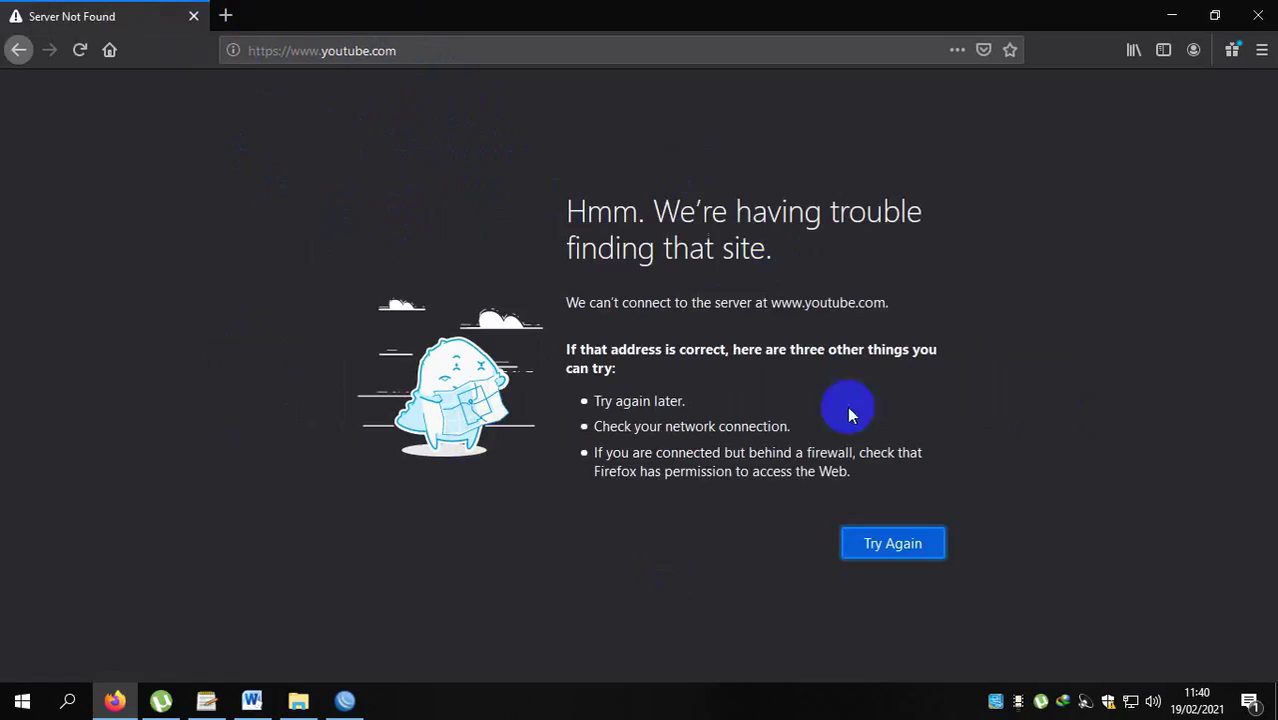
click(350, 700)
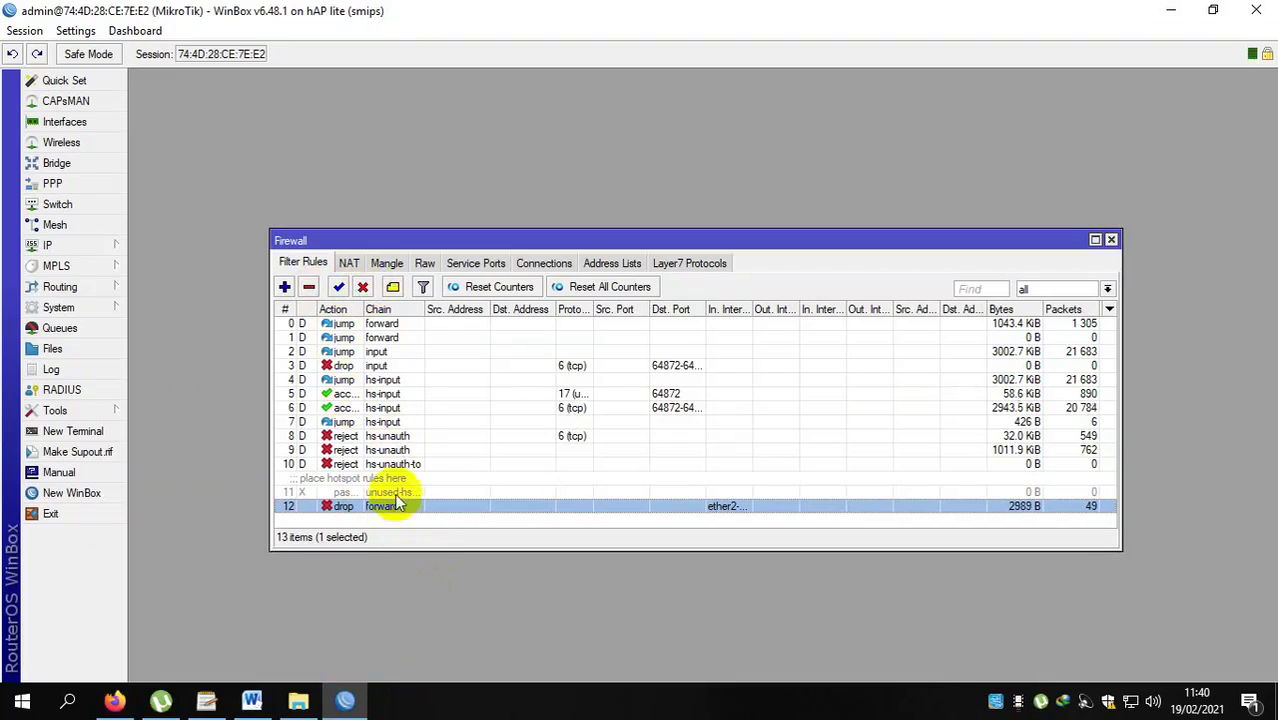
Disable the forward-chain drop rule 12 in the WinBox firewall, then reload youtube.com in Firefox.
click(363, 289)
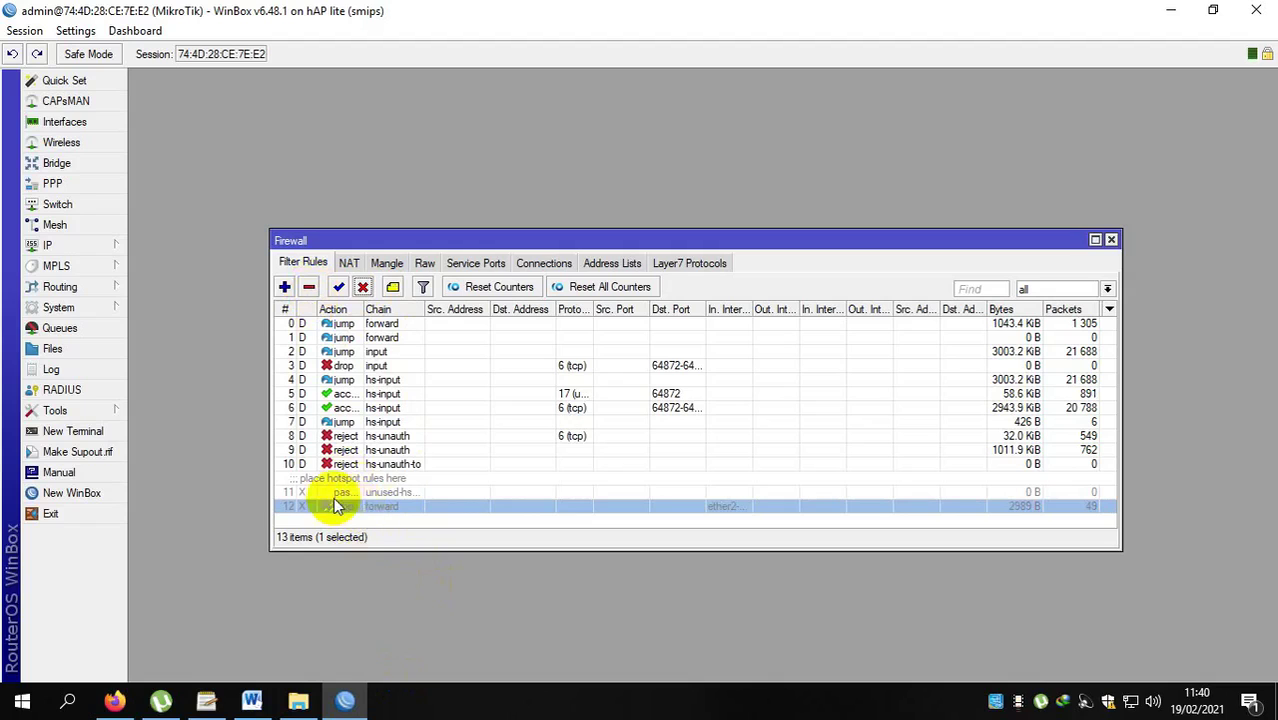
click(114, 700)
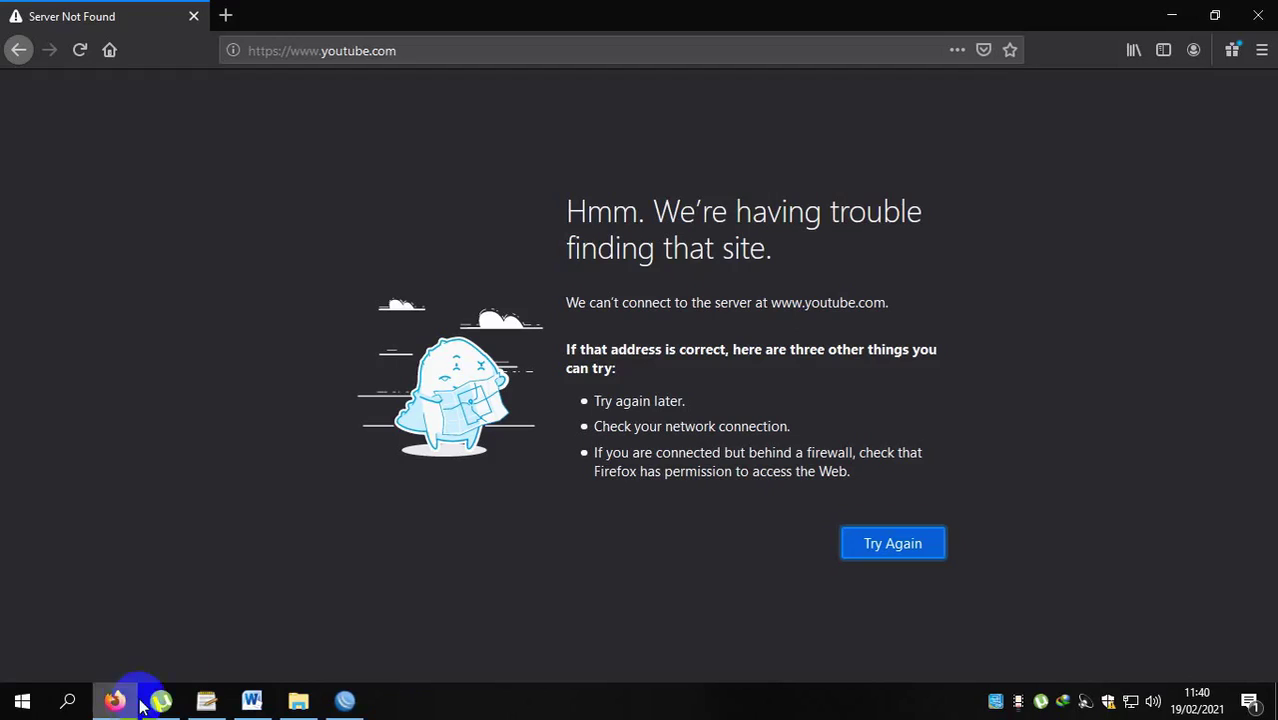
click(440, 48)
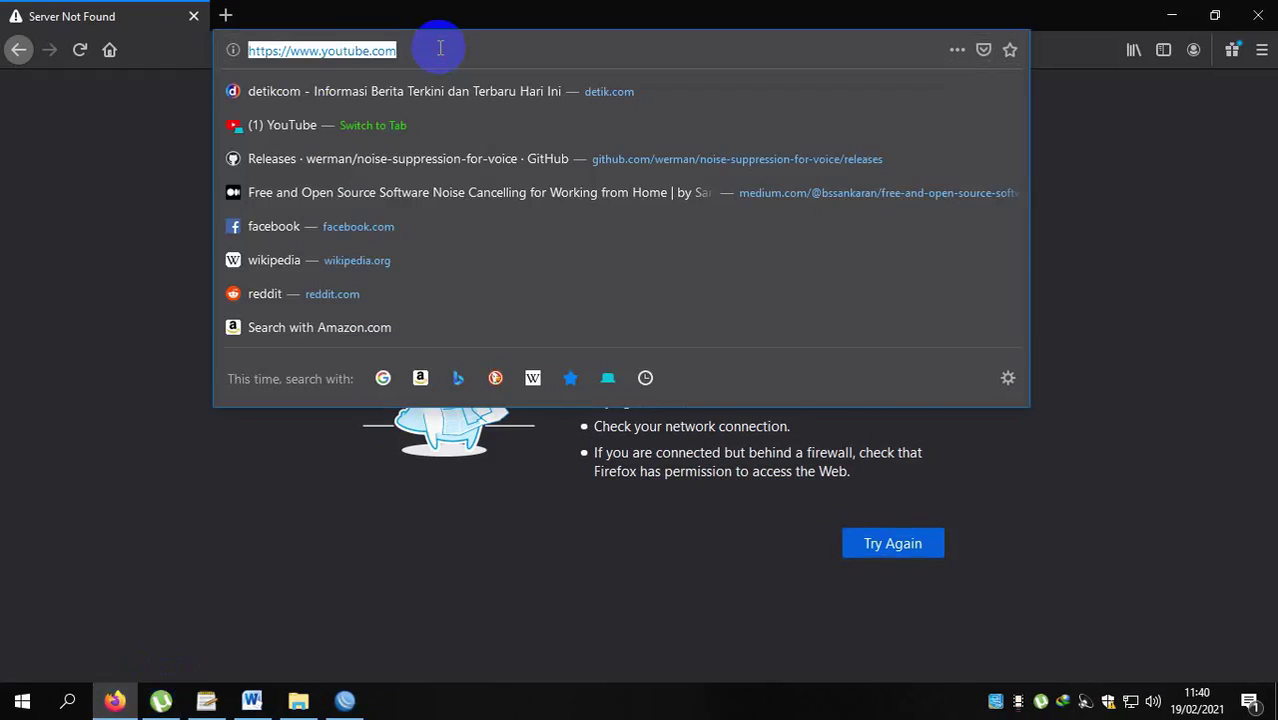
key(Return)
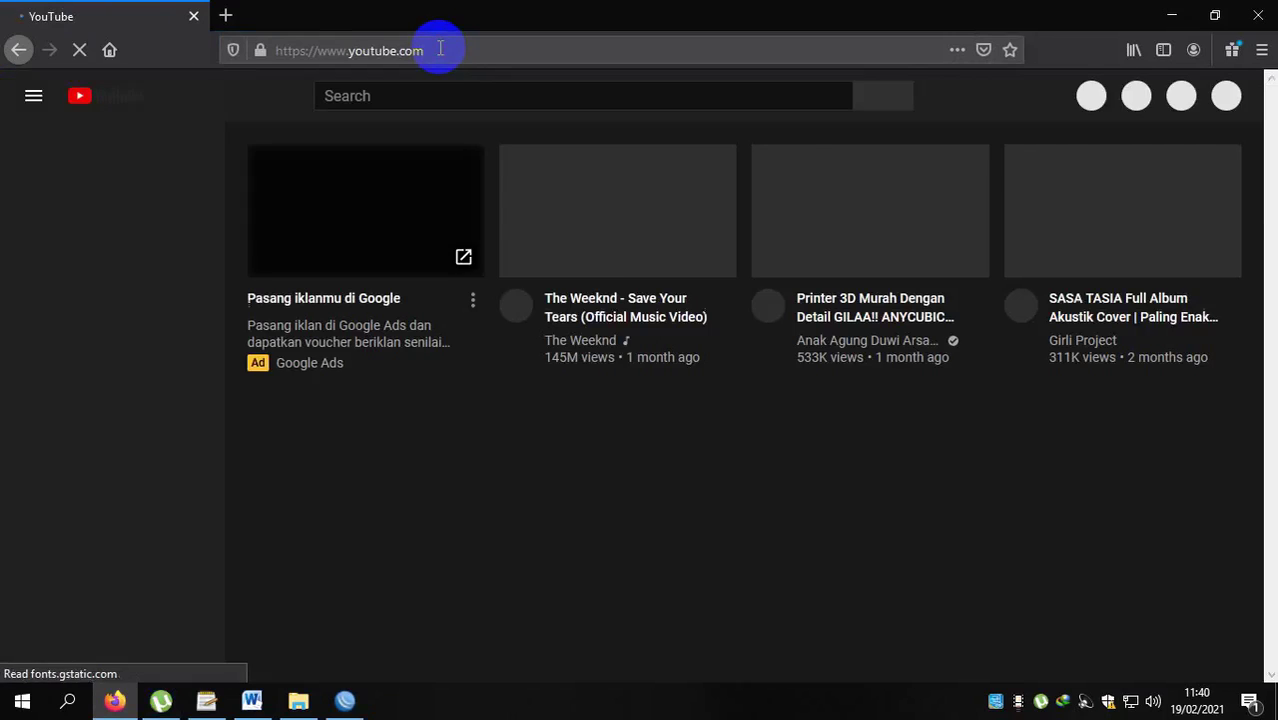